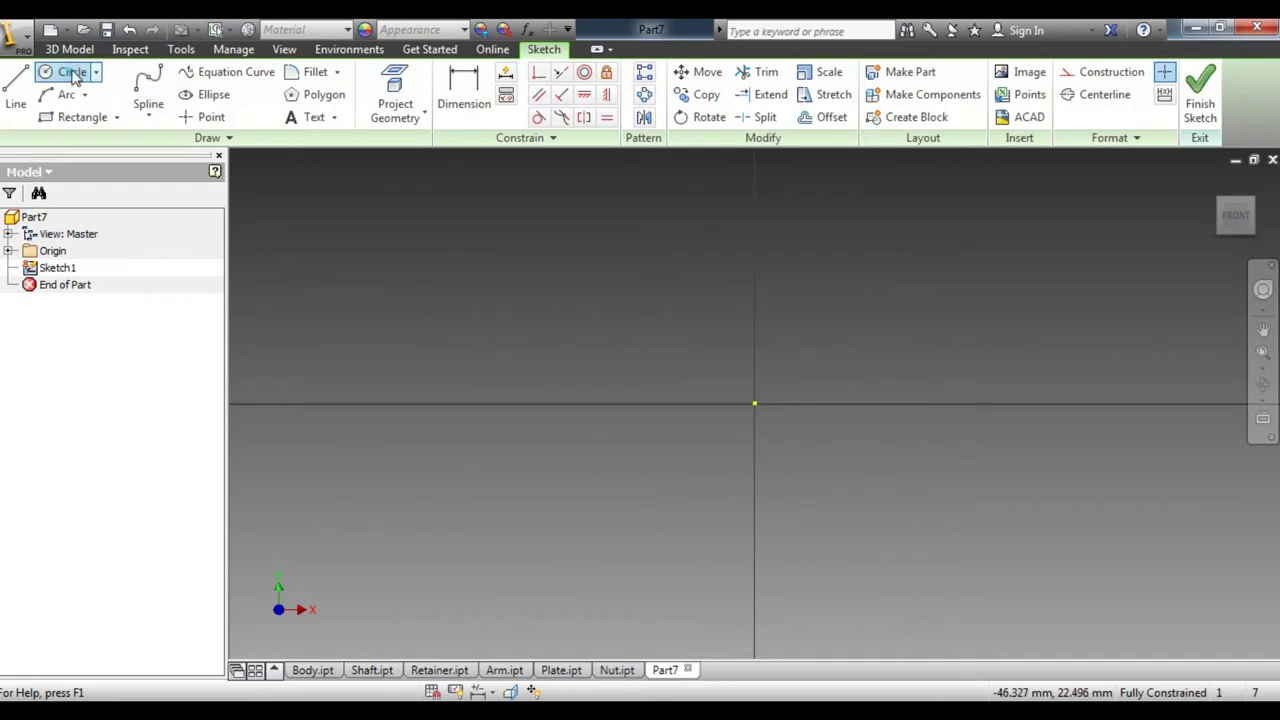
- Sketch a circle 30 mm in diameter centred on the origin
{"action": "left_click", "coordinate": [70, 72]}
{"action": "left_click", "coordinate": [755, 406]}
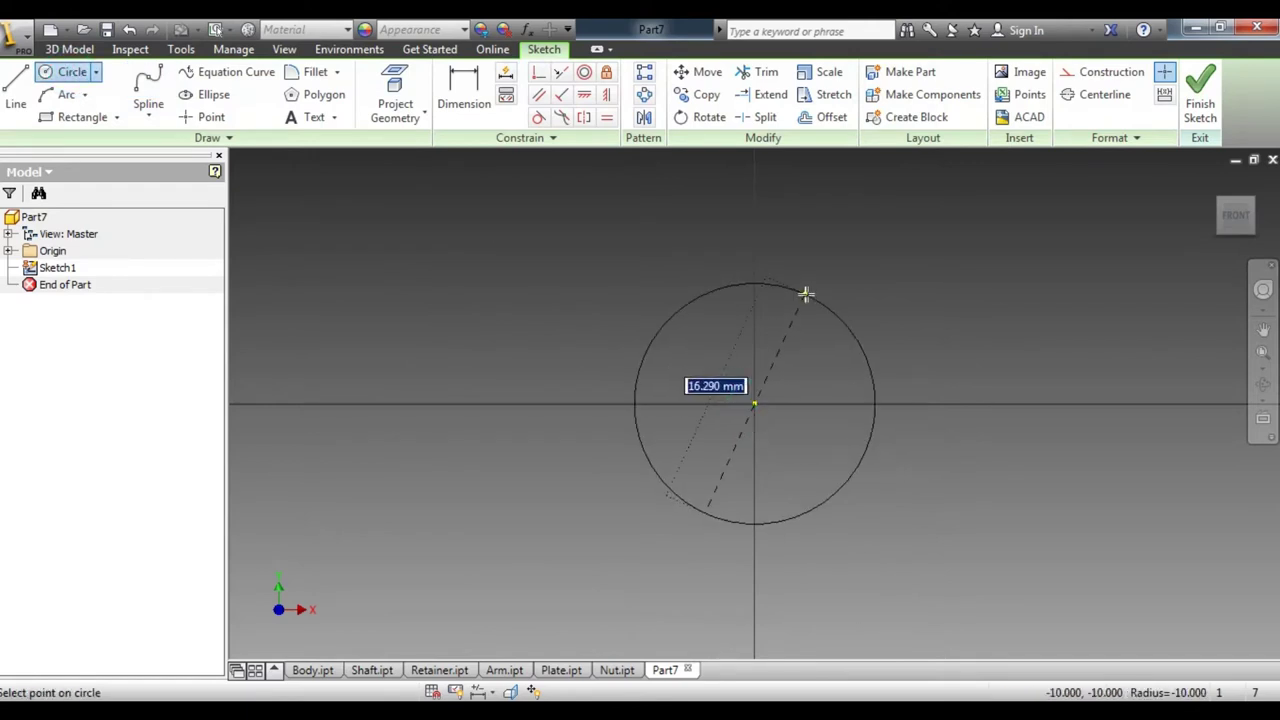
{"action": "type", "text": "15*2"}
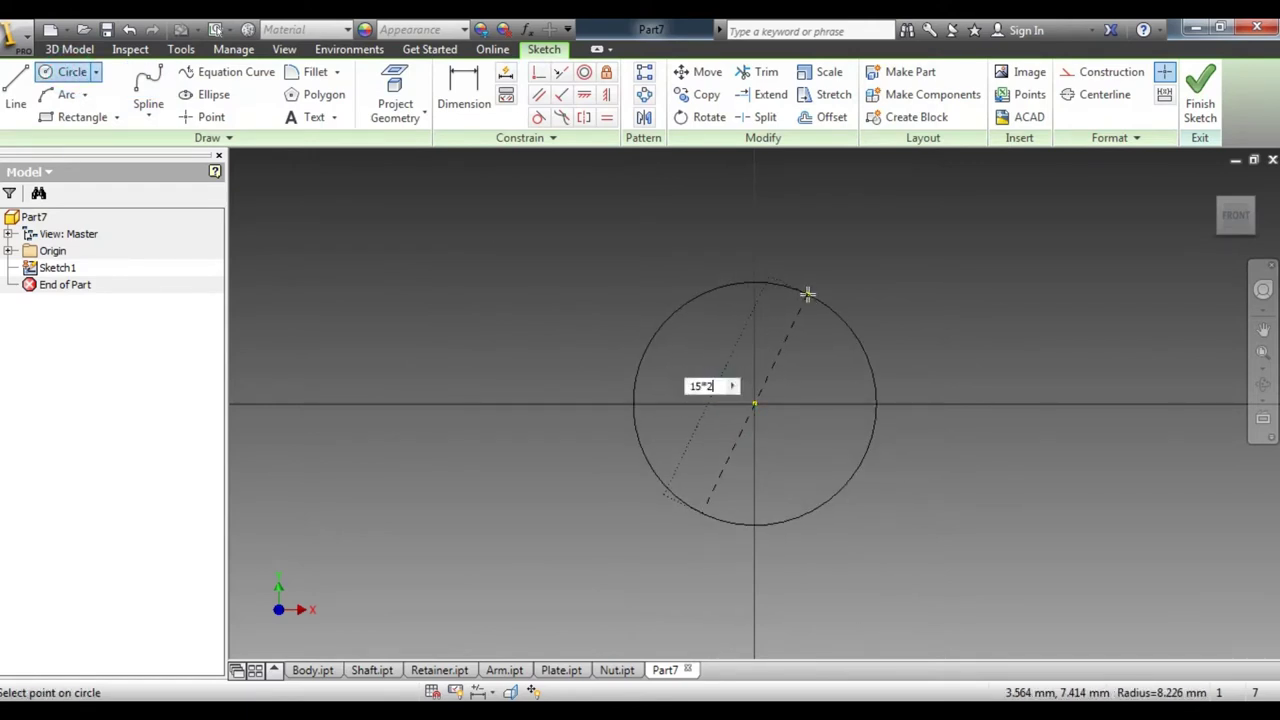
{"action": "type", "text": "30"}
{"action": "key", "text": "Return"}
{"action": "scroll", "coordinate": [735, 298], "scroll_direction": "up", "scroll_amount": 3}
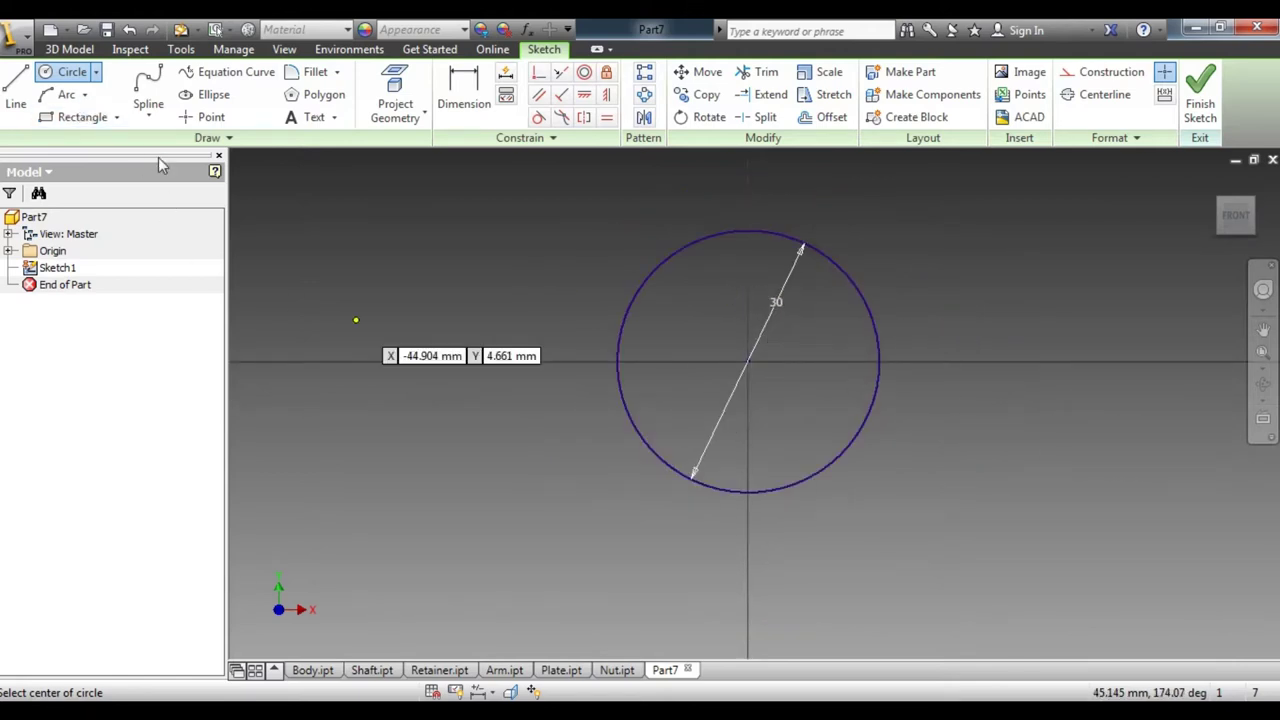
- Draw a horizontal line across the circle's full diameter and trim away the lower half of the circle
{"action": "left_click", "coordinate": [16, 90]}
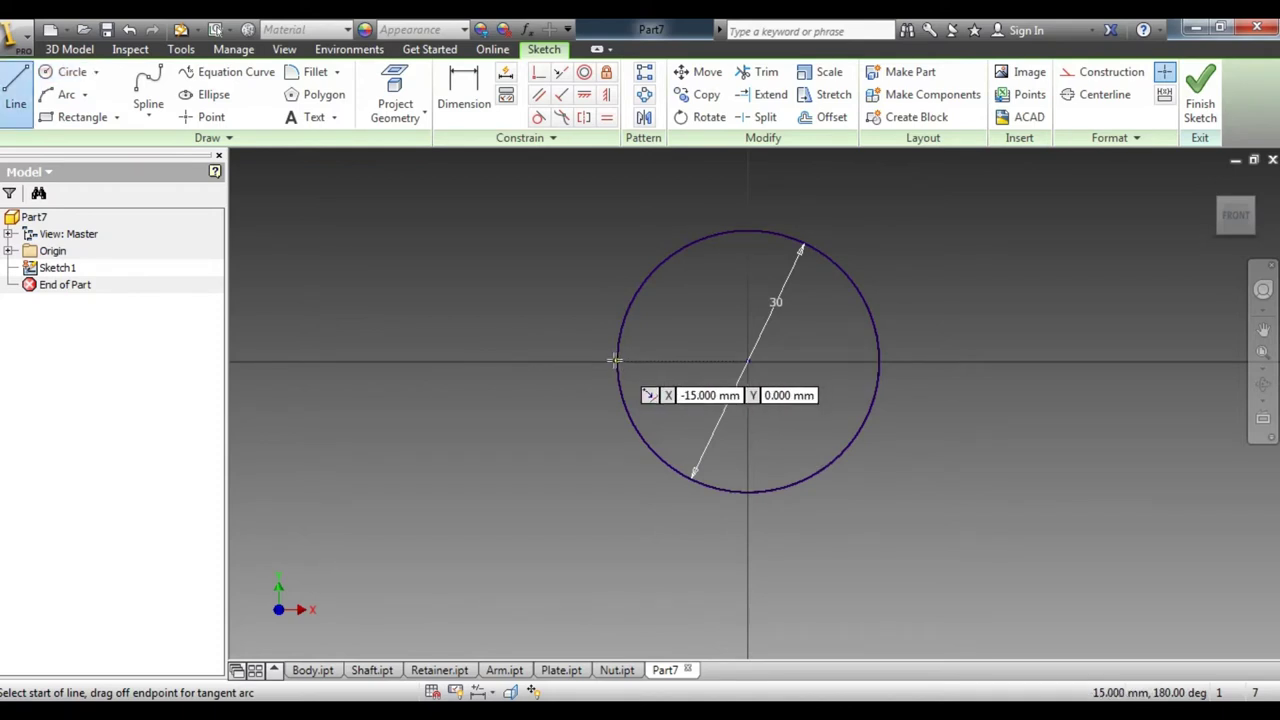
{"action": "left_click", "coordinate": [614, 360]}
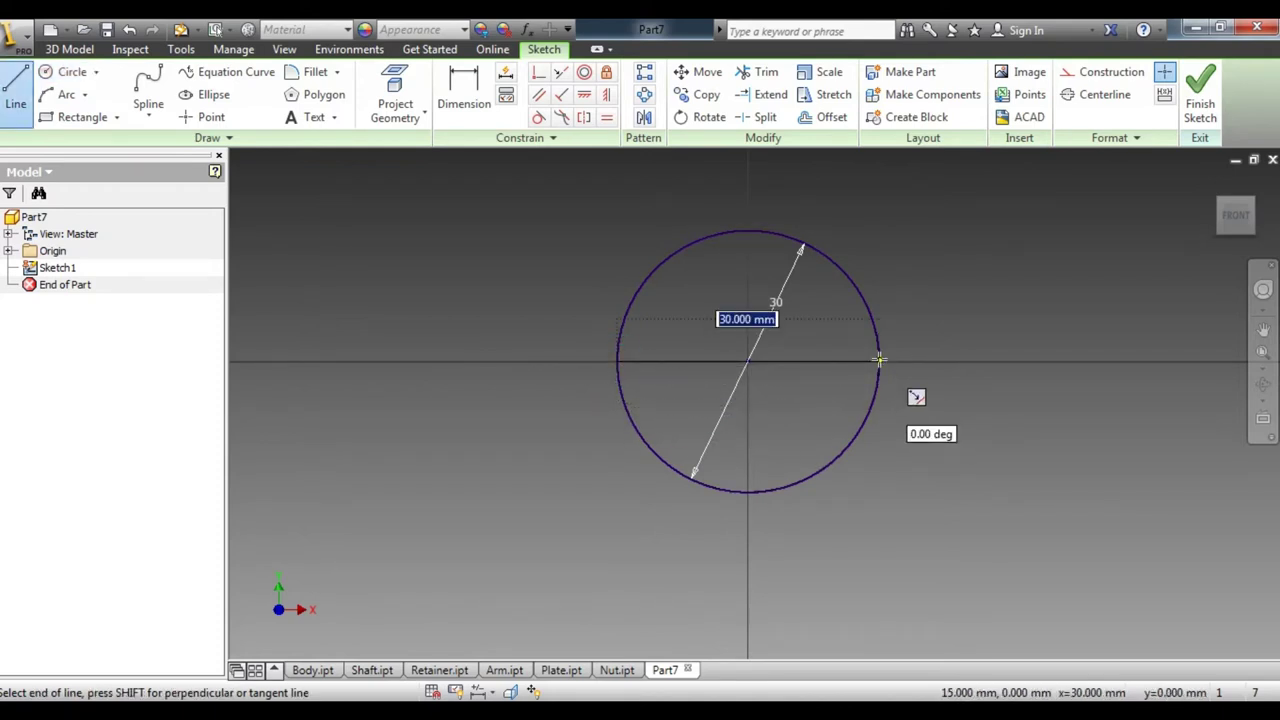
{"action": "left_click", "coordinate": [879, 360]}
{"action": "right_click", "coordinate": [929, 421]}
{"action": "left_click", "coordinate": [990, 420]}
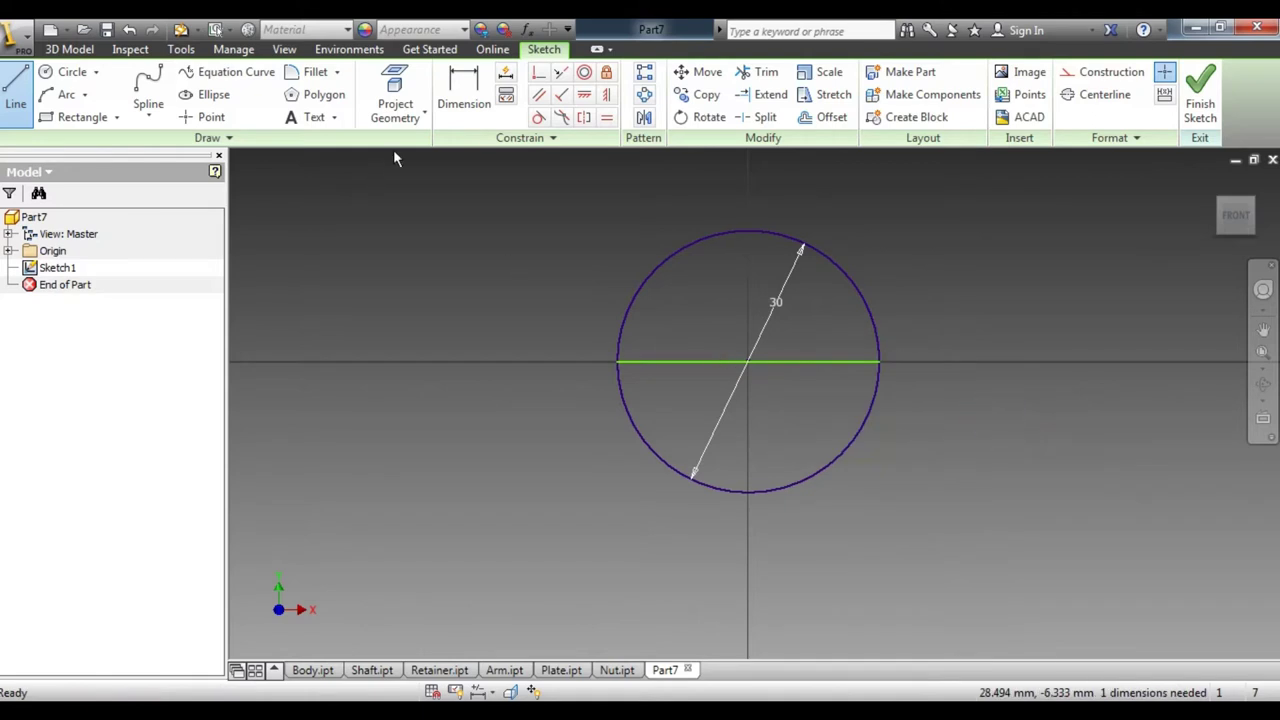
{"action": "left_click", "coordinate": [764, 72]}
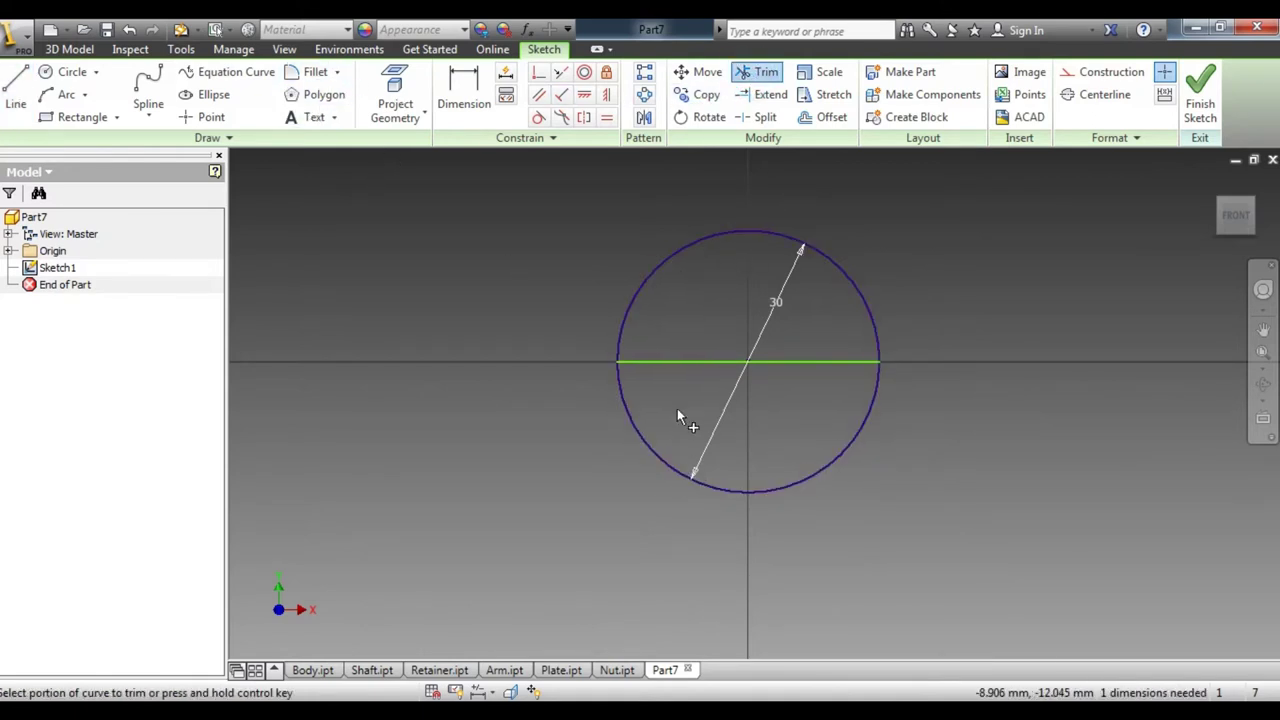
{"action": "left_click", "coordinate": [655, 453]}
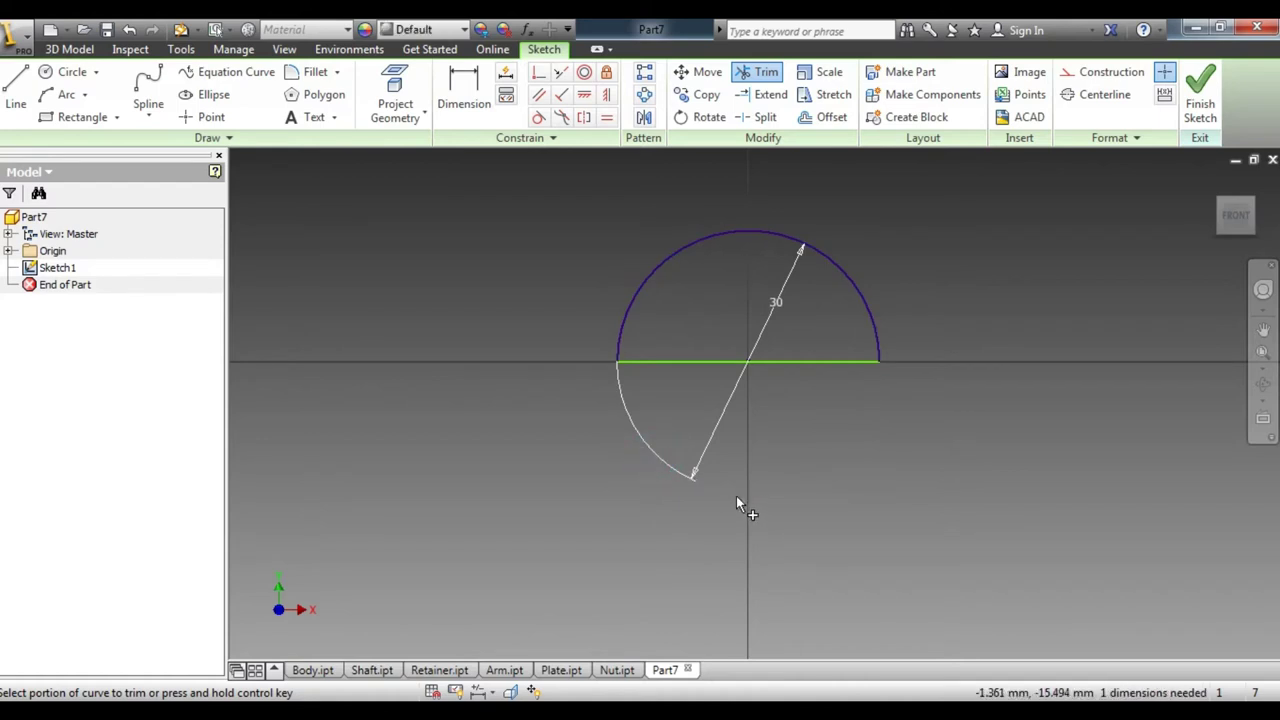
- Draw a vertical line from the arc's top to the origin and trim the left arc and left half of the horizontal line
{"action": "left_click", "coordinate": [15, 95]}
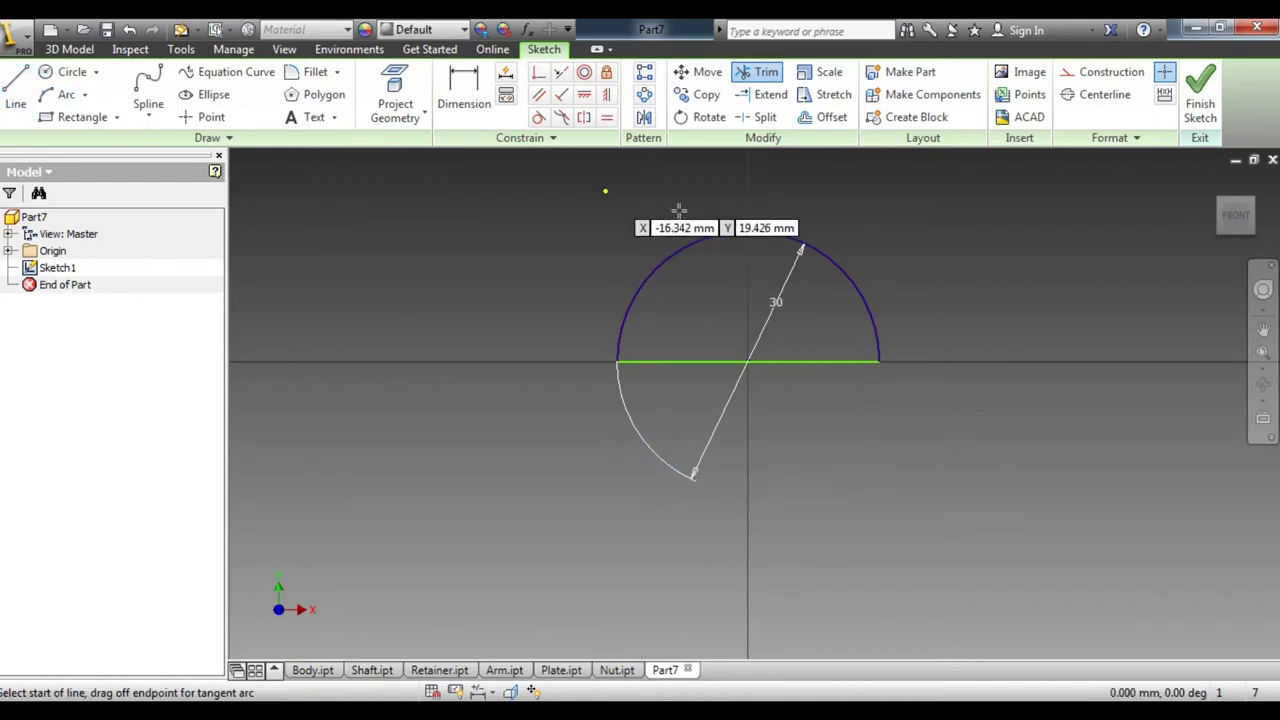
{"action": "left_click", "coordinate": [748, 229]}
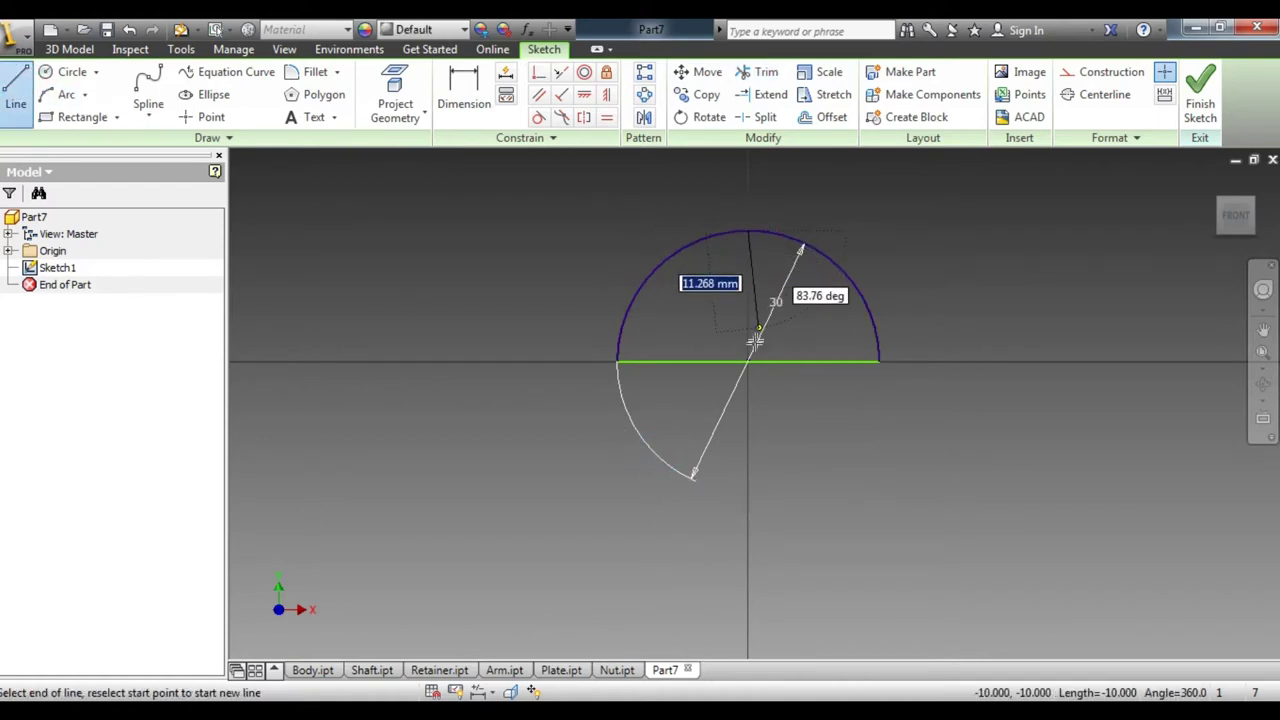
{"action": "left_click", "coordinate": [751, 363]}
{"action": "right_click", "coordinate": [943, 432]}
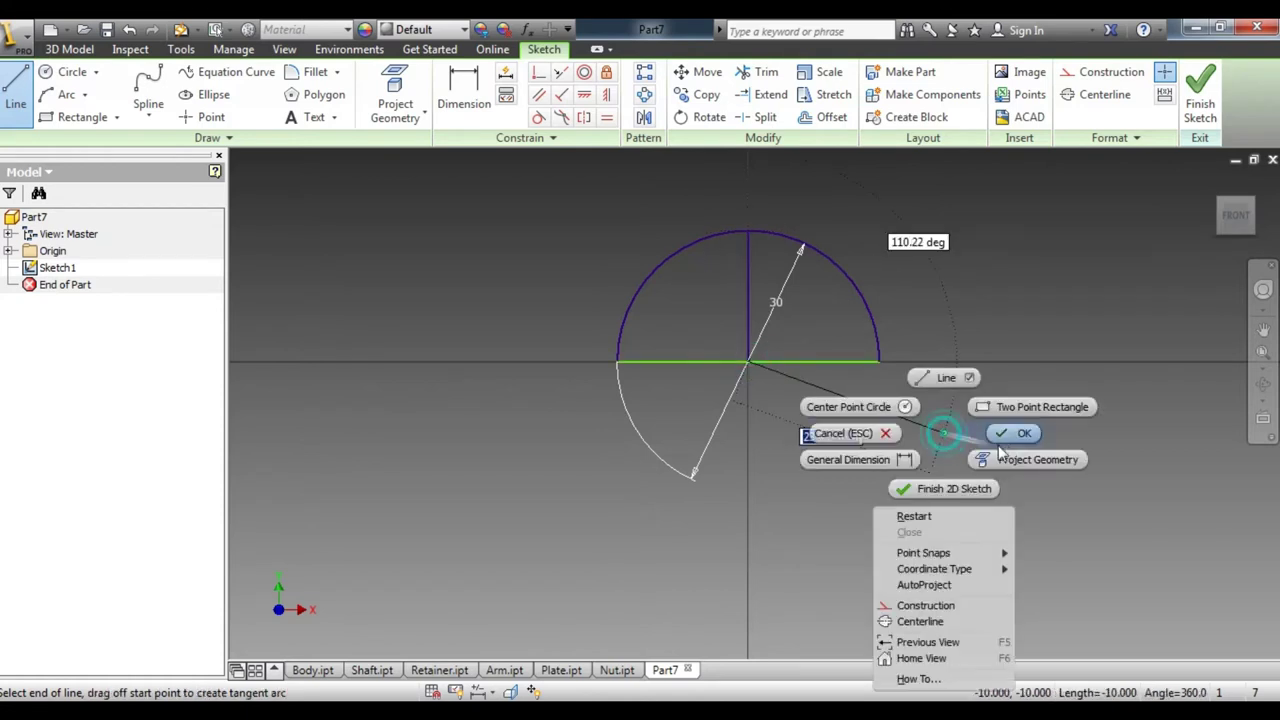
{"action": "left_click", "coordinate": [1016, 437]}
{"action": "left_click", "coordinate": [760, 72]}
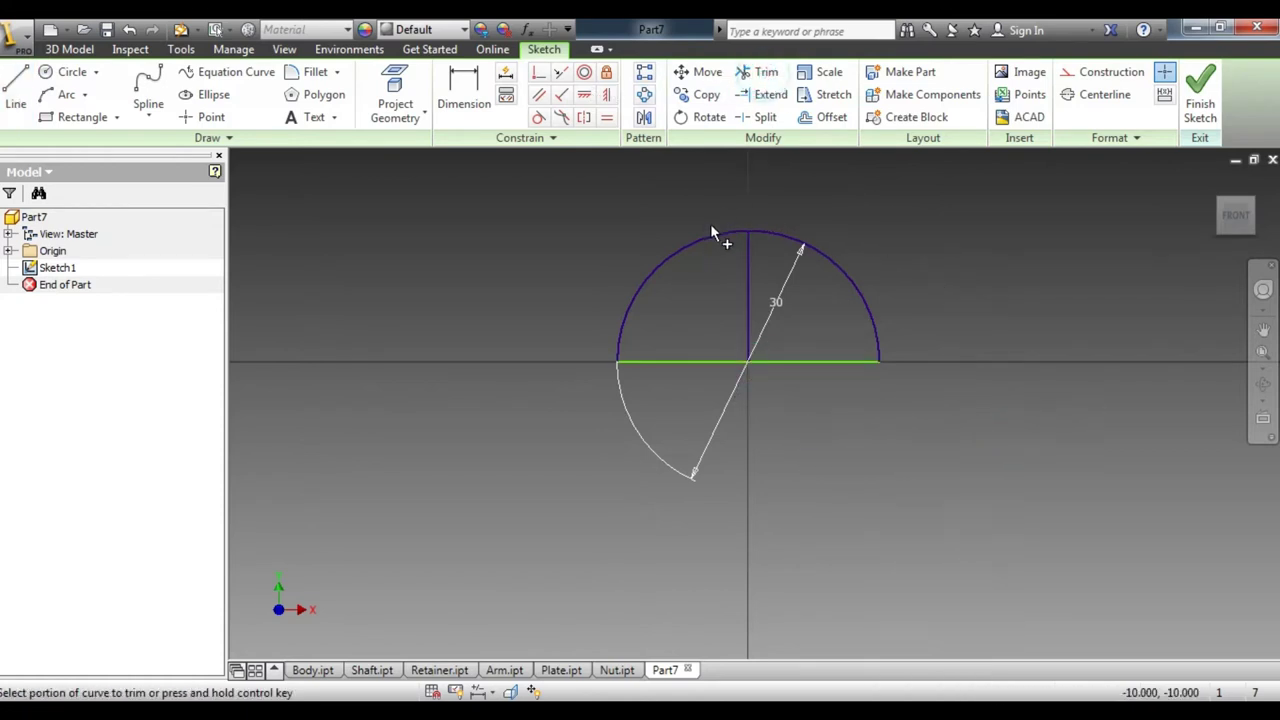
{"action": "left_click", "coordinate": [701, 246]}
{"action": "left_click", "coordinate": [669, 362]}
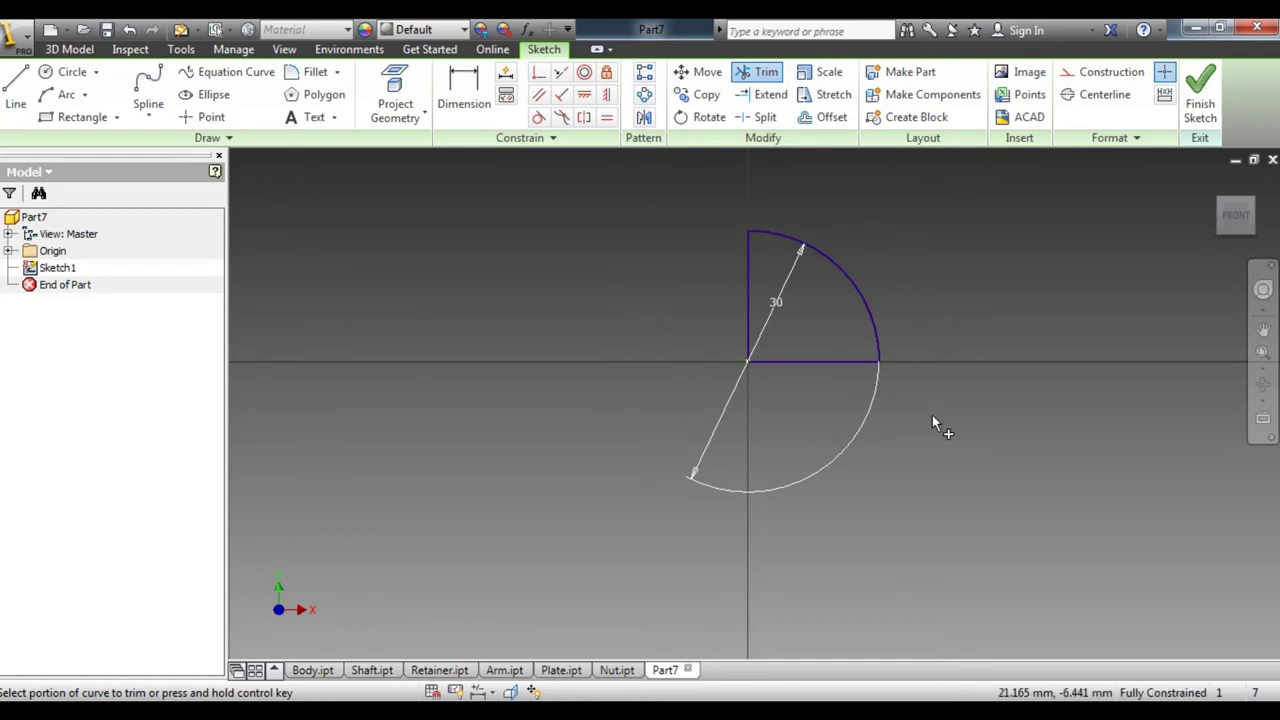
- Check the screw's dimensions in Butterfly Valve Assembly.pdf and draw a 38 mm vertical line down from the origin
{"action": "left_click", "coordinate": [15, 92]}
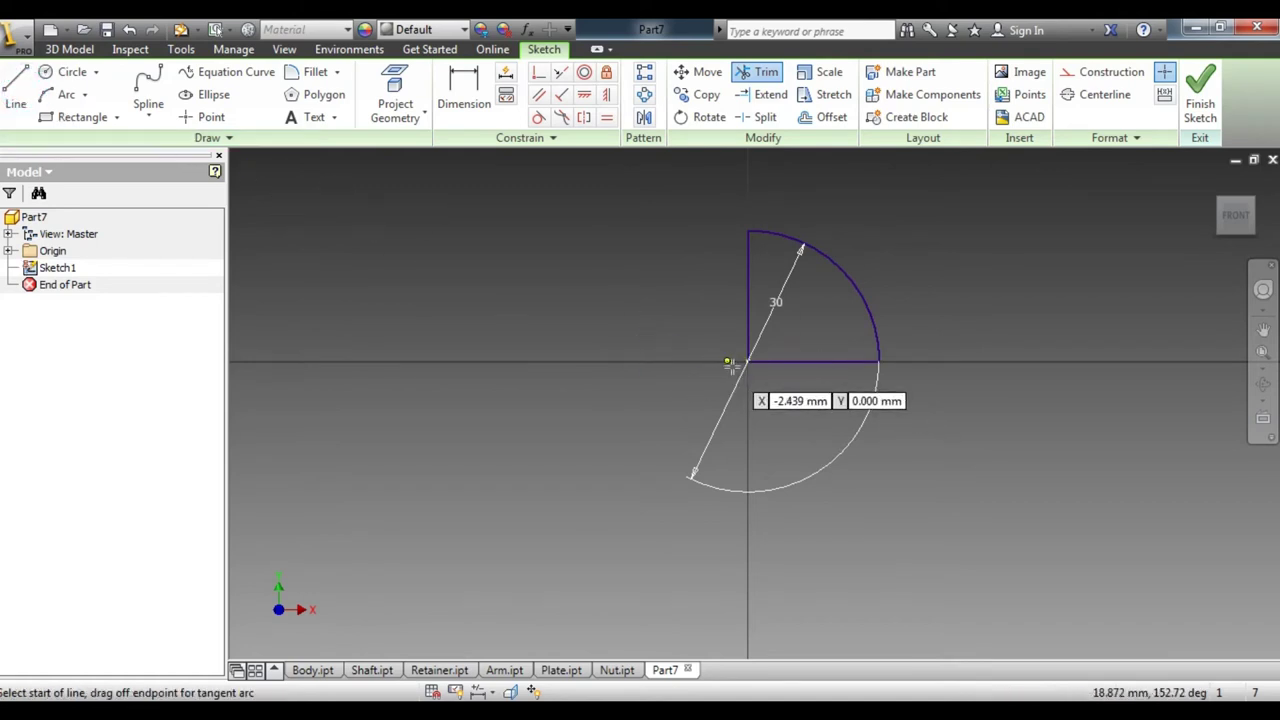
{"action": "key", "text": "alt+Tab"}
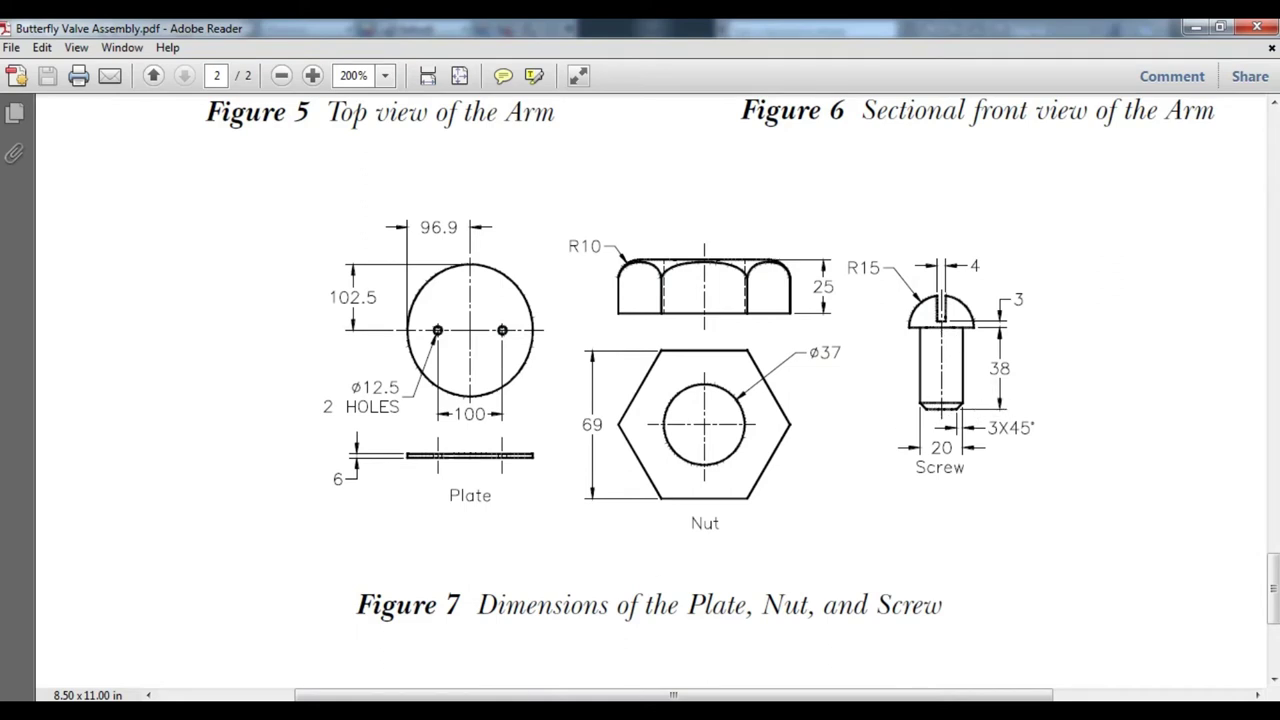
{"action": "key", "text": "alt+Tab"}
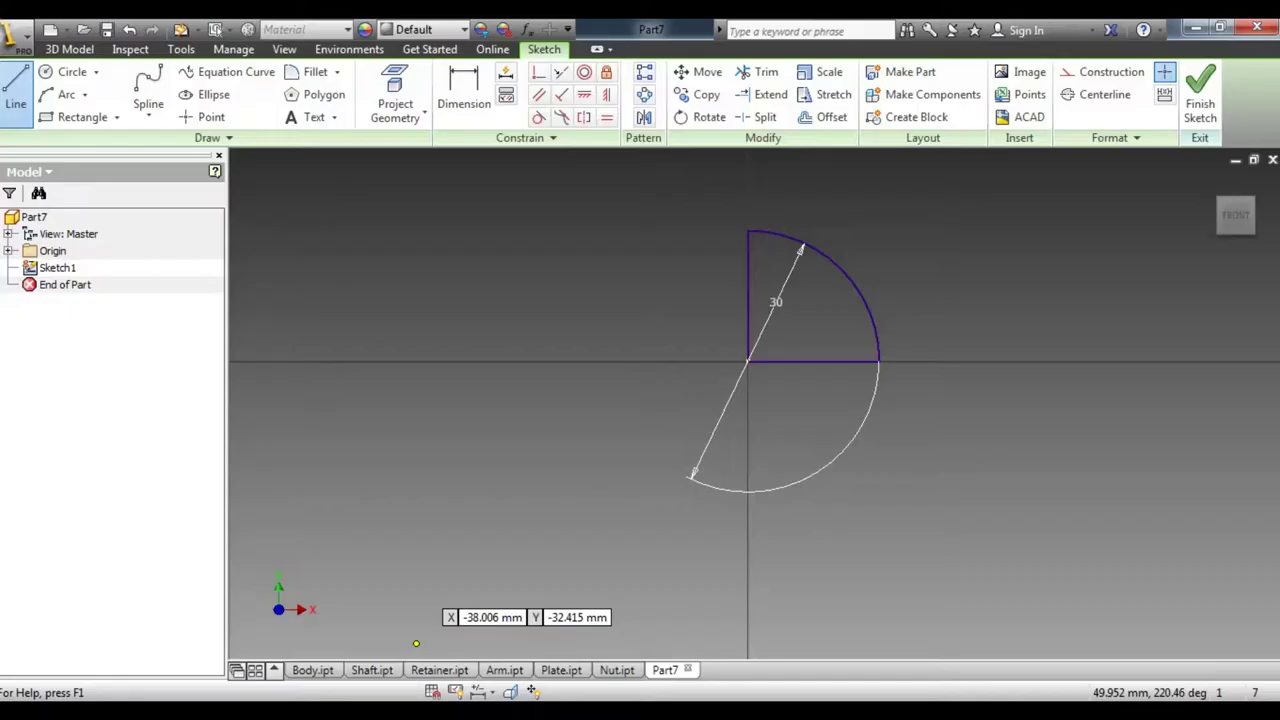
{"action": "left_click", "coordinate": [749, 361]}
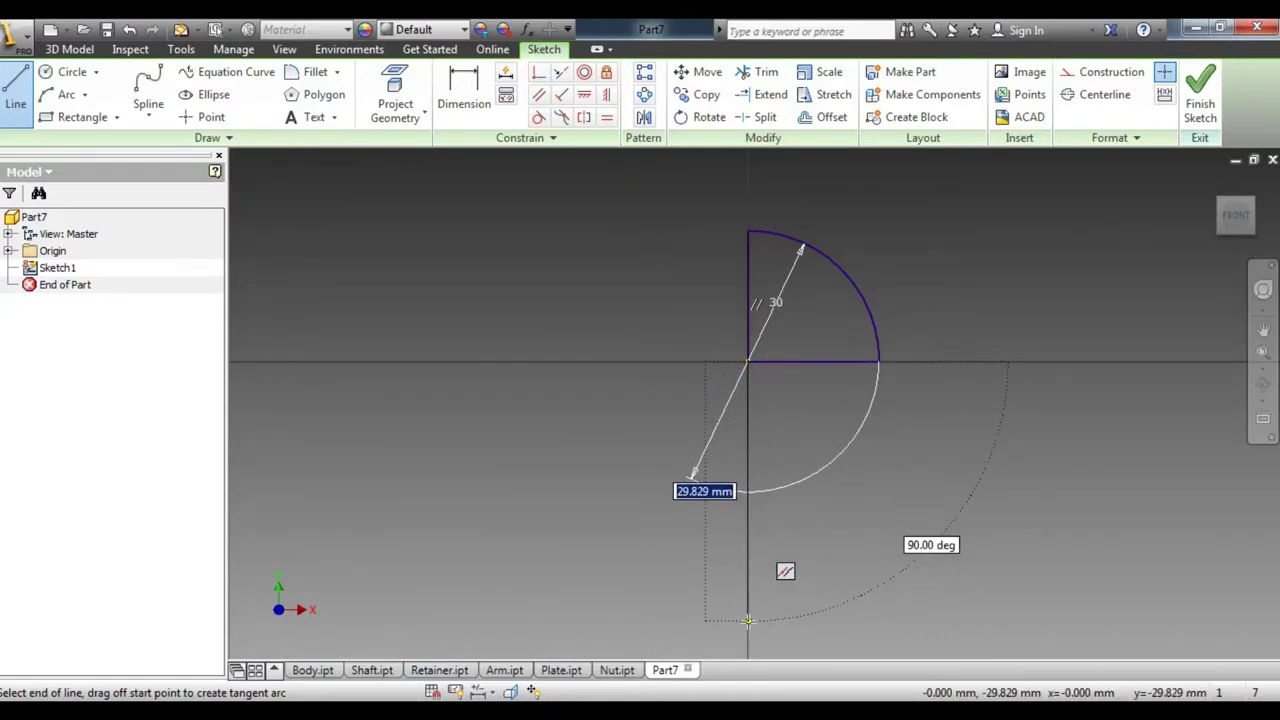
{"action": "type", "text": "38"}
{"action": "key", "text": "Return"}
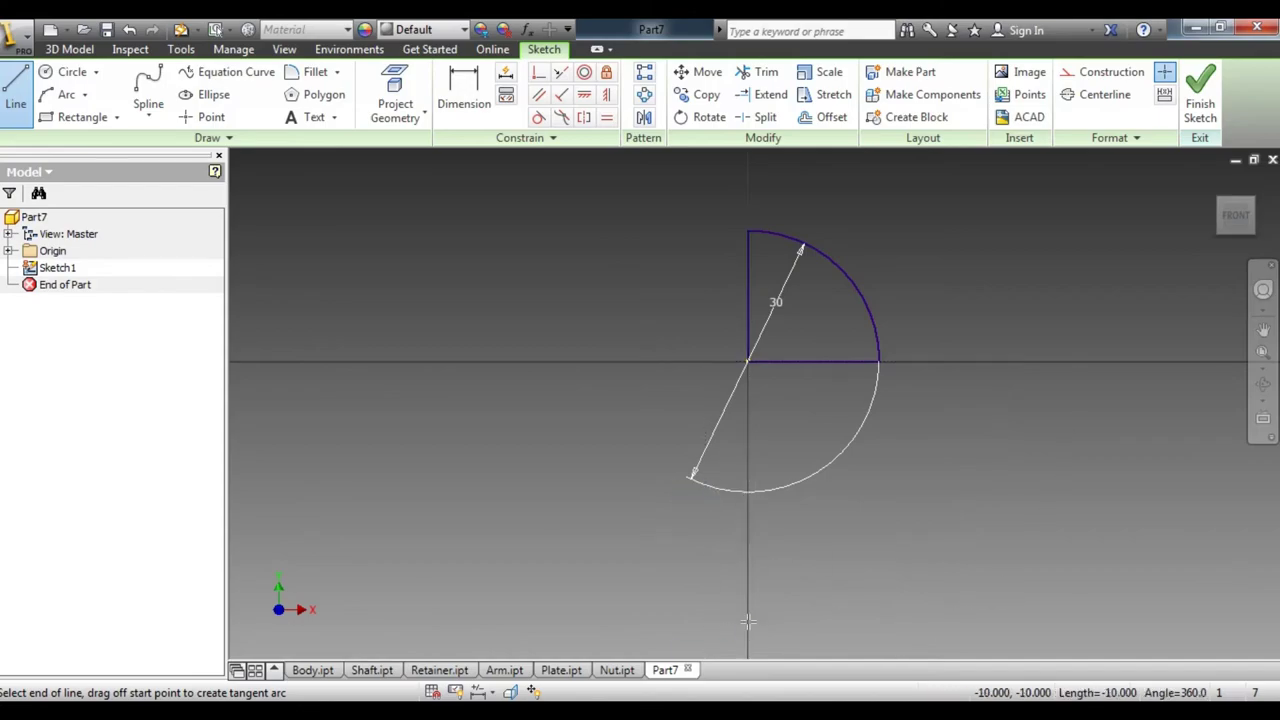
- Recheck the screw drawing, and complete the shank outline with a 10 mm horizontal line and a 38 mm vertical line up to the head
{"action": "key", "text": "alt+Tab"}
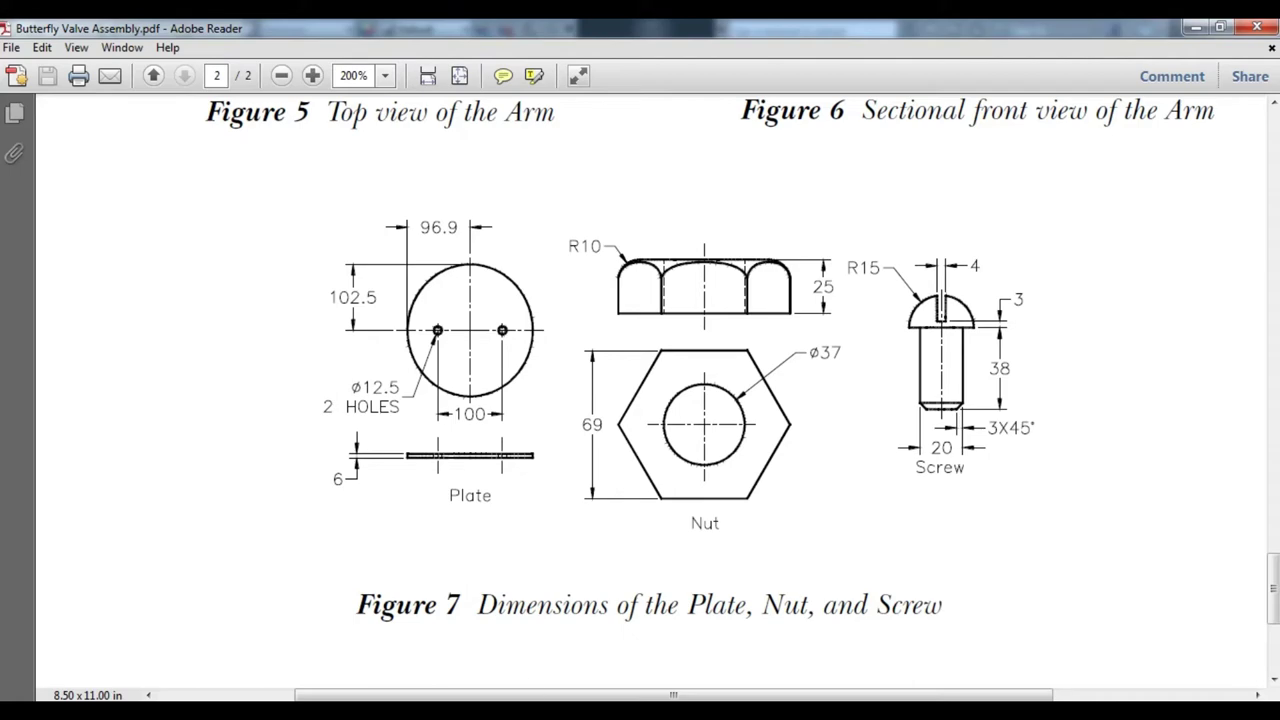
{"action": "key", "text": "alt+Tab"}
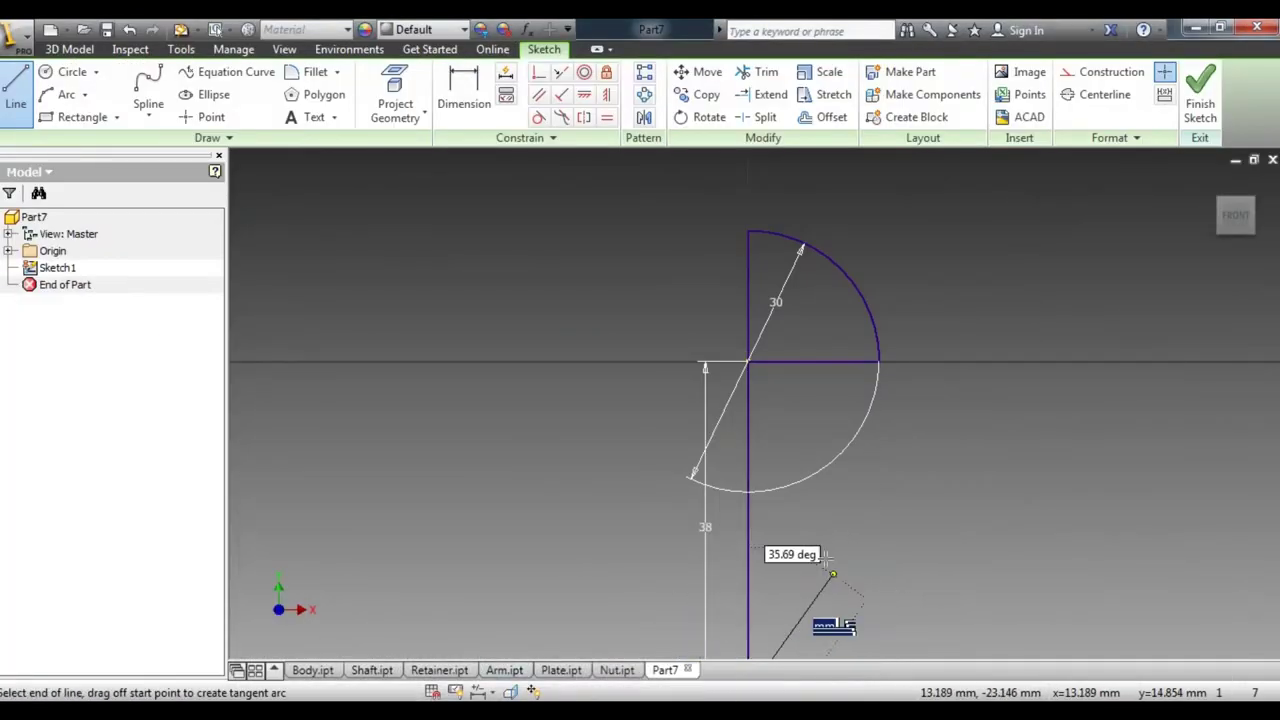
{"action": "scroll", "coordinate": [849, 571], "scroll_direction": "up", "scroll_amount": 4}
{"action": "scroll", "coordinate": [809, 571], "scroll_direction": "down", "scroll_amount": 2}
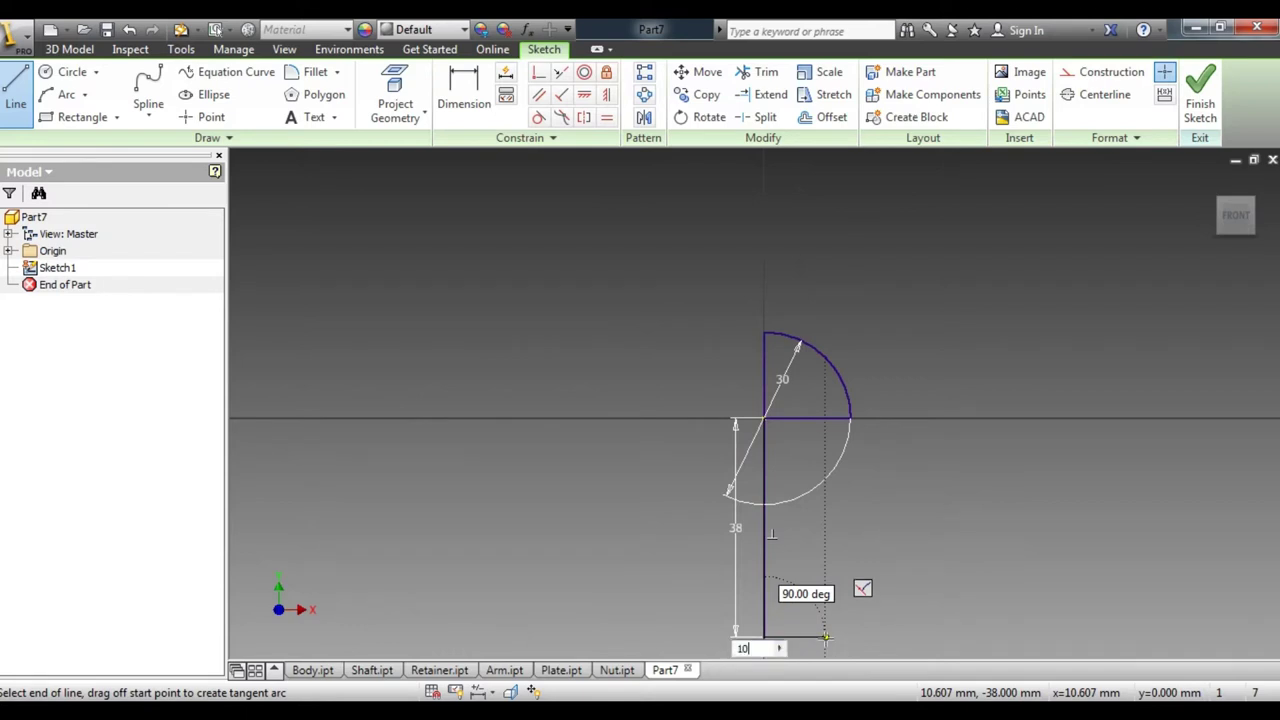
{"action": "type", "text": "10"}
{"action": "key", "text": "Return"}
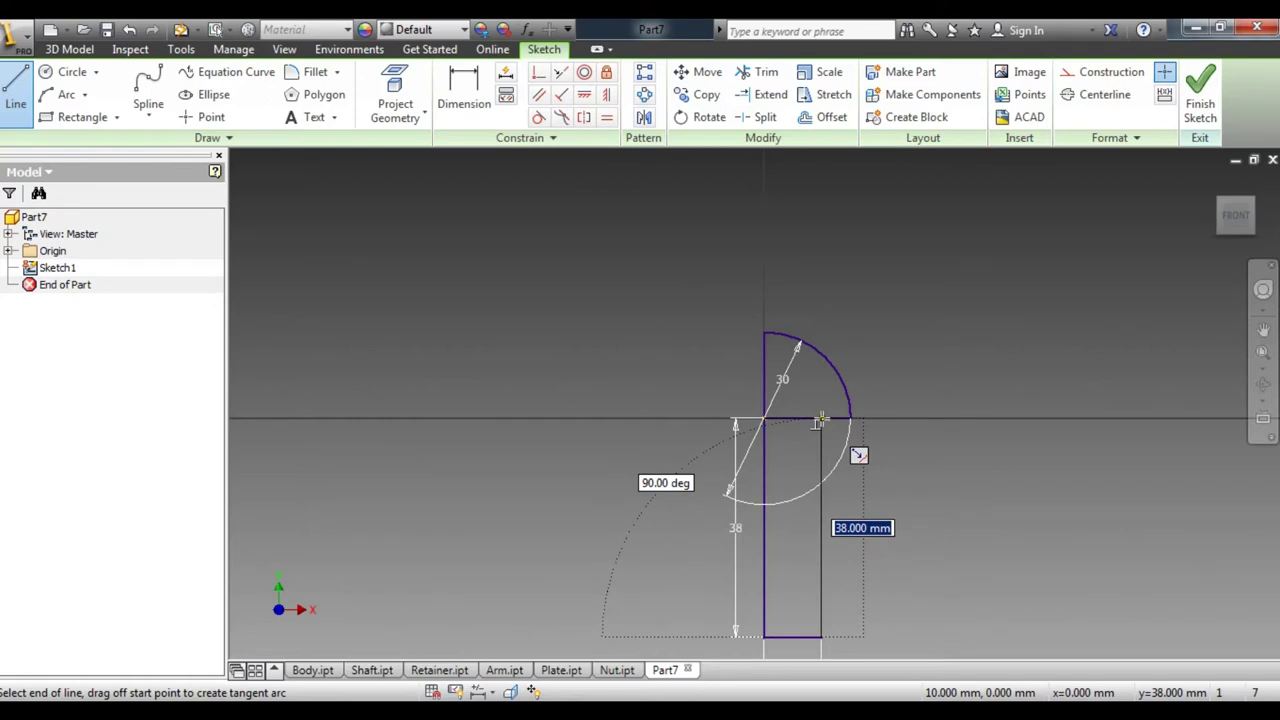
{"action": "type", "text": "38"}
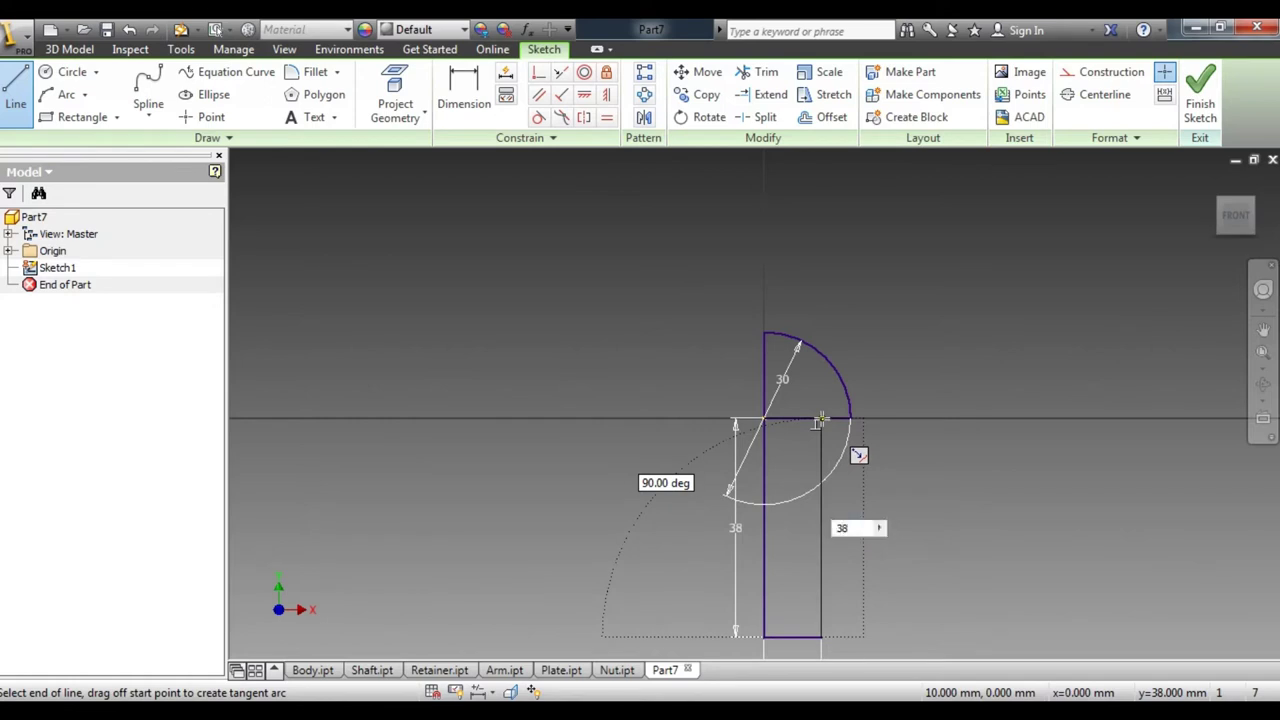
{"action": "key", "text": "Return"}
{"action": "right_click", "coordinate": [1030, 294]}
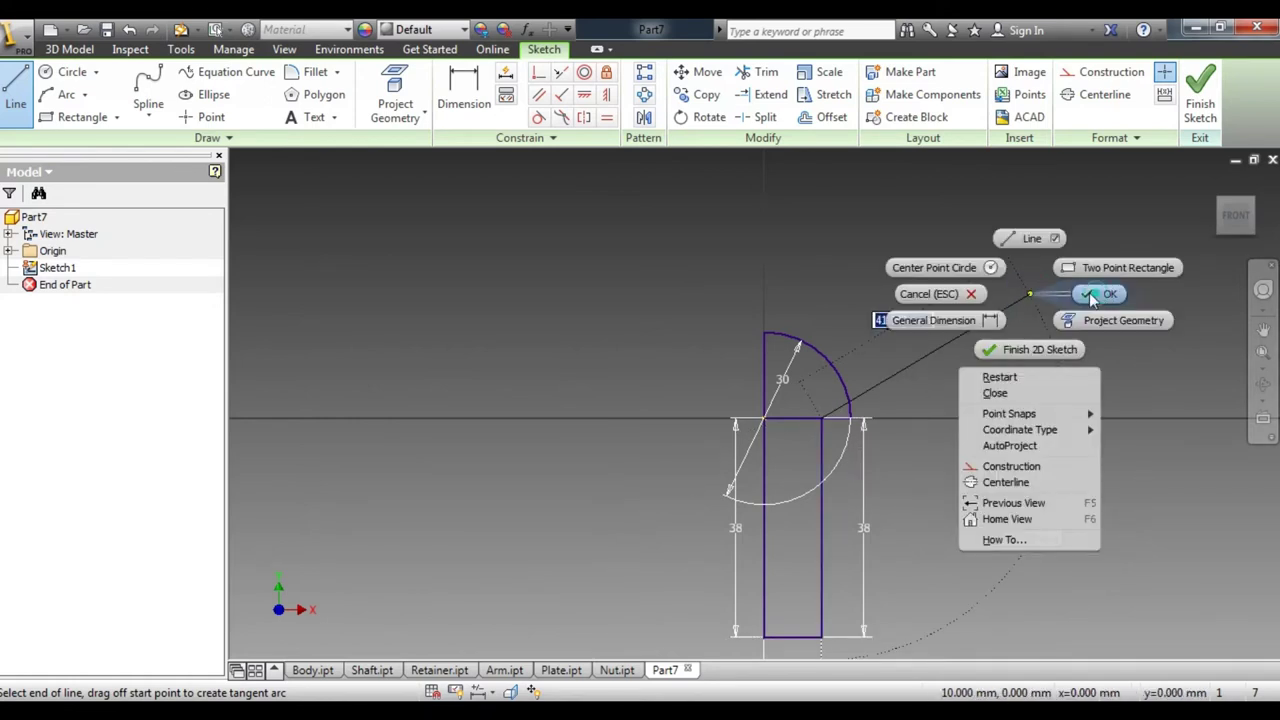
{"action": "left_click", "coordinate": [1093, 295]}
- Trim the horizontal segment between the head and shank to leave one closed profile, and finish the sketch
{"action": "scroll", "coordinate": [858, 405], "scroll_direction": "up", "scroll_amount": 3}
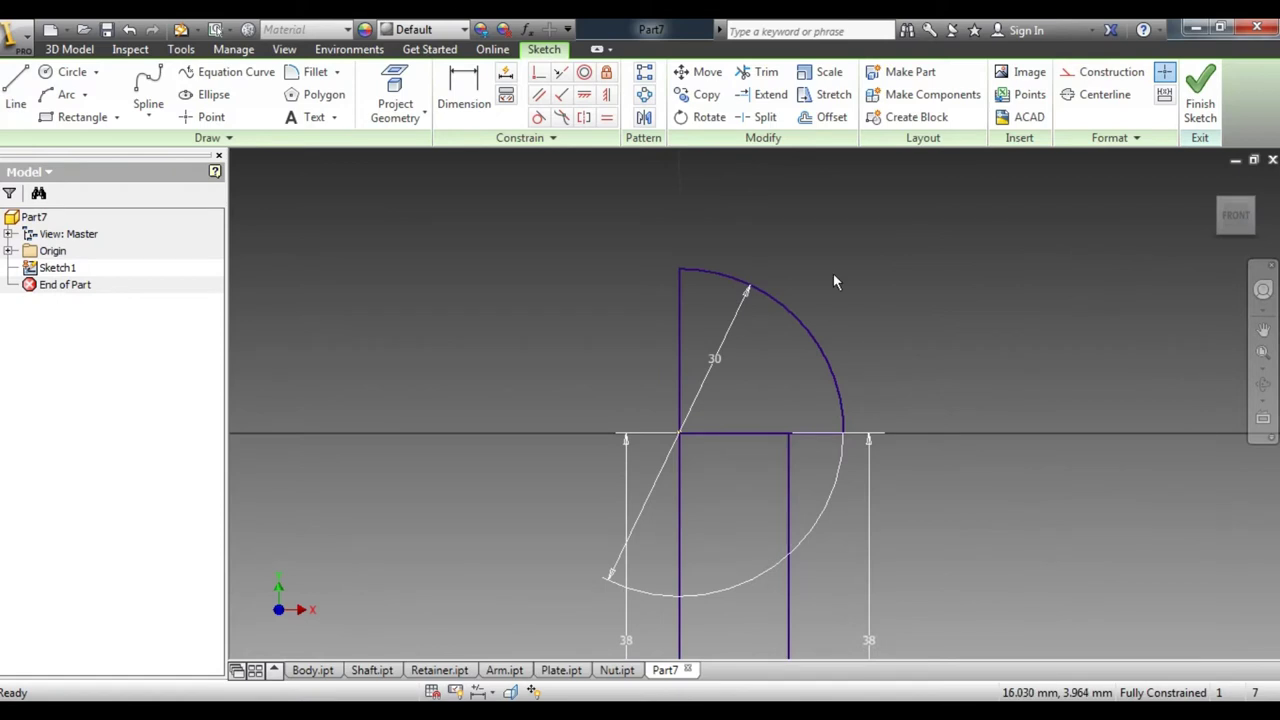
{"action": "left_click", "coordinate": [767, 78]}
{"action": "left_click", "coordinate": [737, 432]}
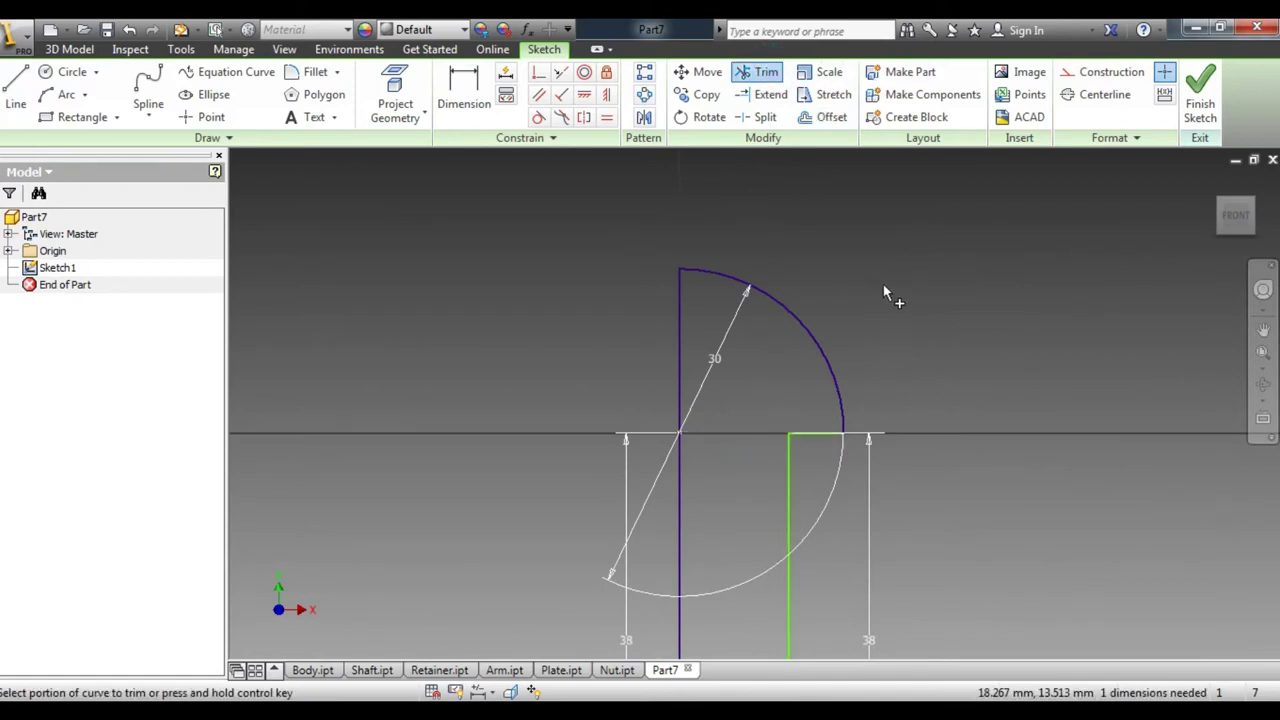
{"action": "scroll", "coordinate": [883, 286], "scroll_direction": "down", "scroll_amount": 3}
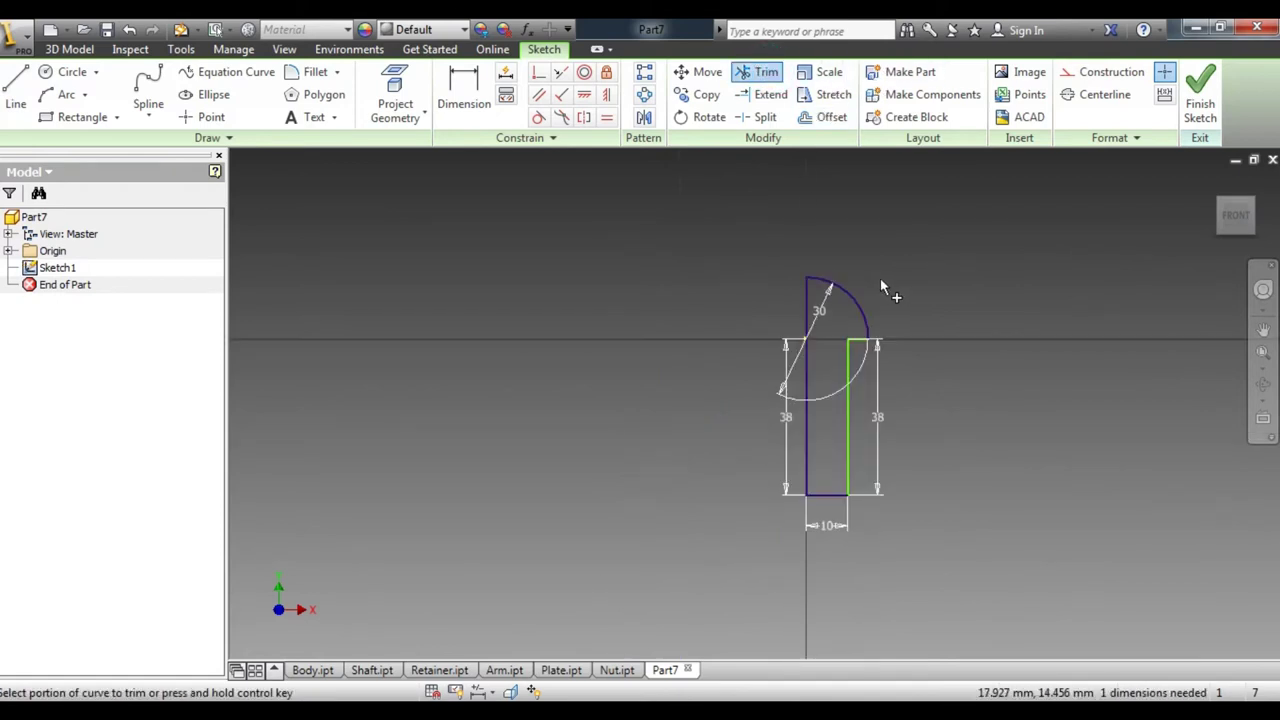
{"action": "left_click", "coordinate": [1201, 100]}
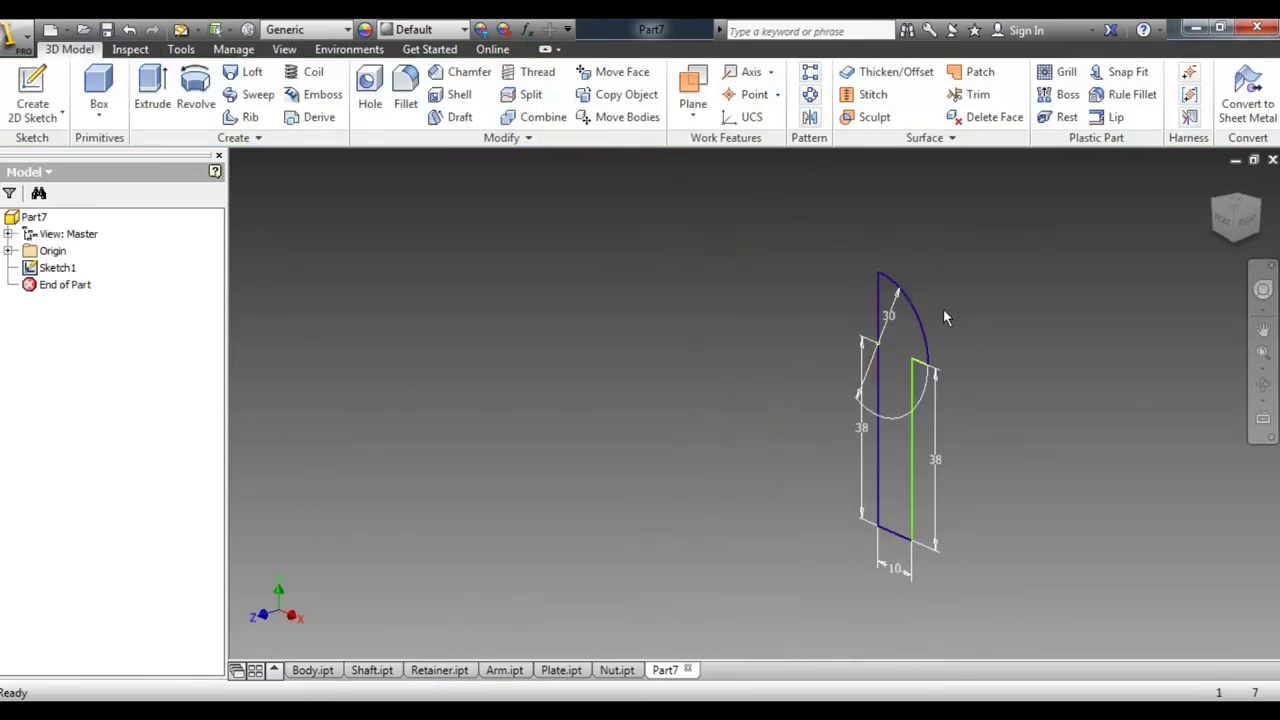
- Revolve the screw profile a full turn around its vertical centre line
{"action": "left_click", "coordinate": [196, 95]}
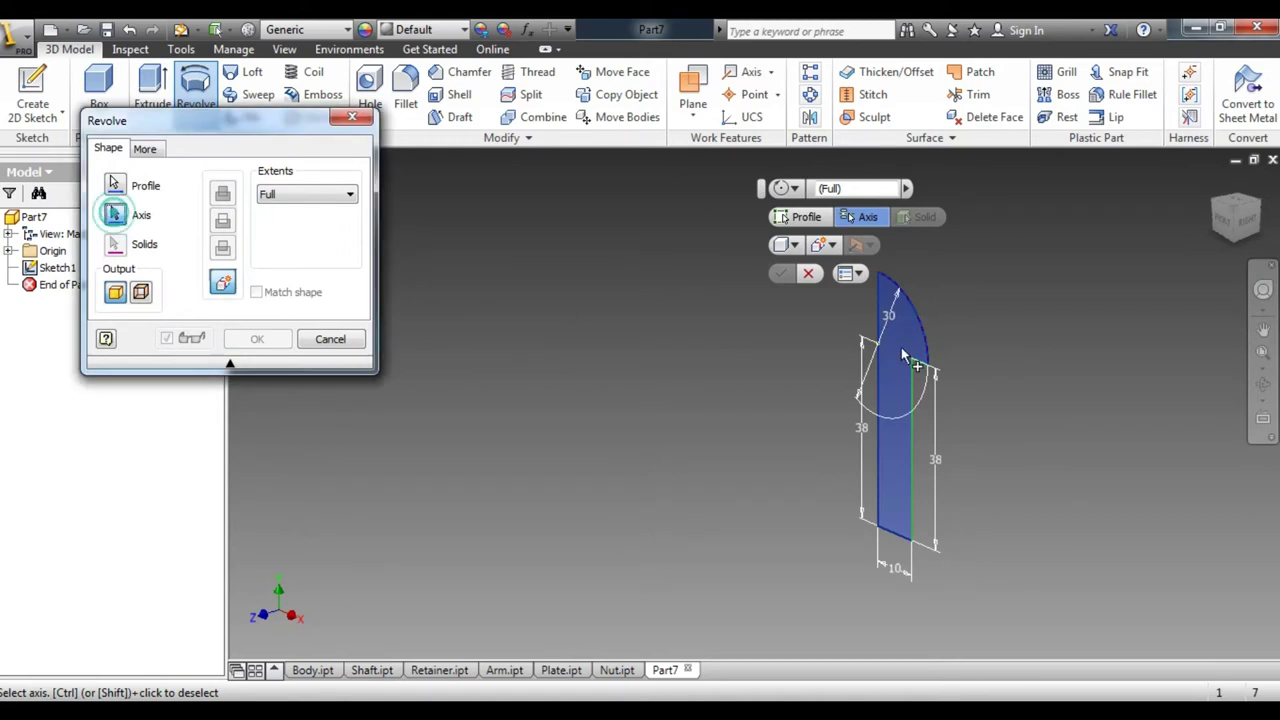
{"action": "left_click", "coordinate": [881, 367]}
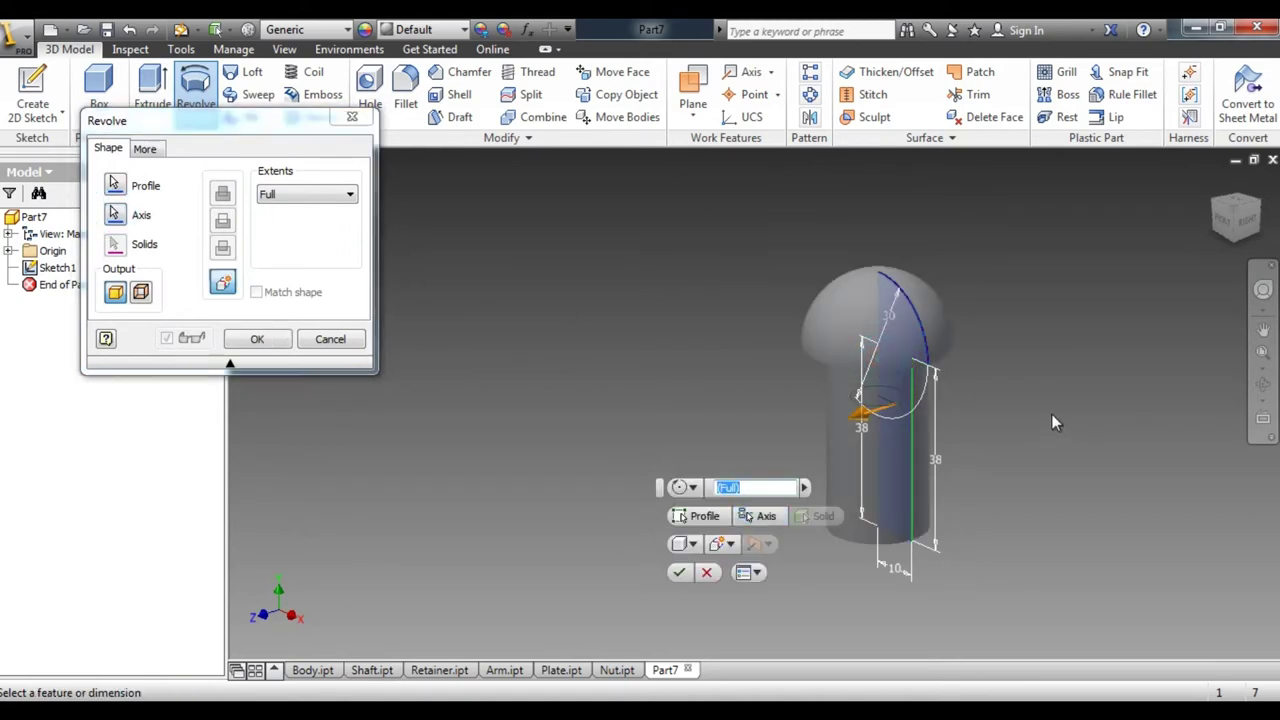
{"action": "left_click", "coordinate": [257, 341]}
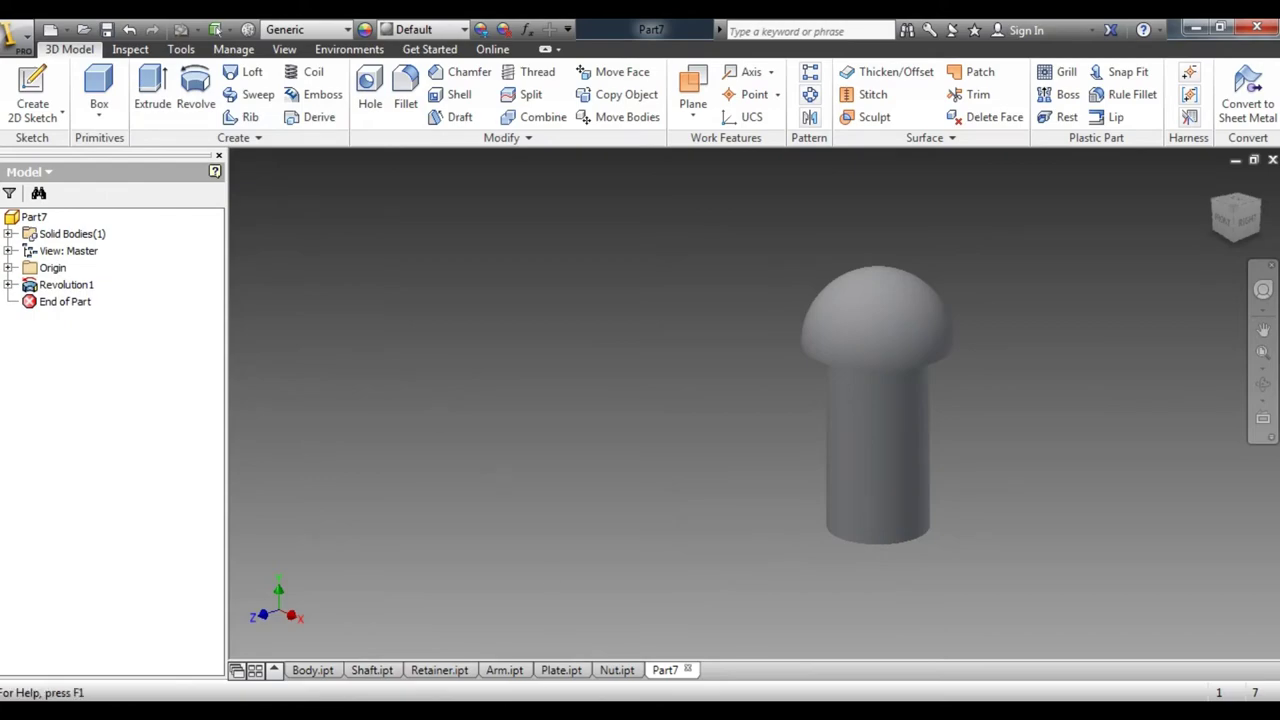
- Check the chamfer size in Butterfly Valve Assembly.pdf and chamfer the shank's free end edge with a 3 mm distance and 45 deg angle
{"action": "key", "text": "alt+Tab"}
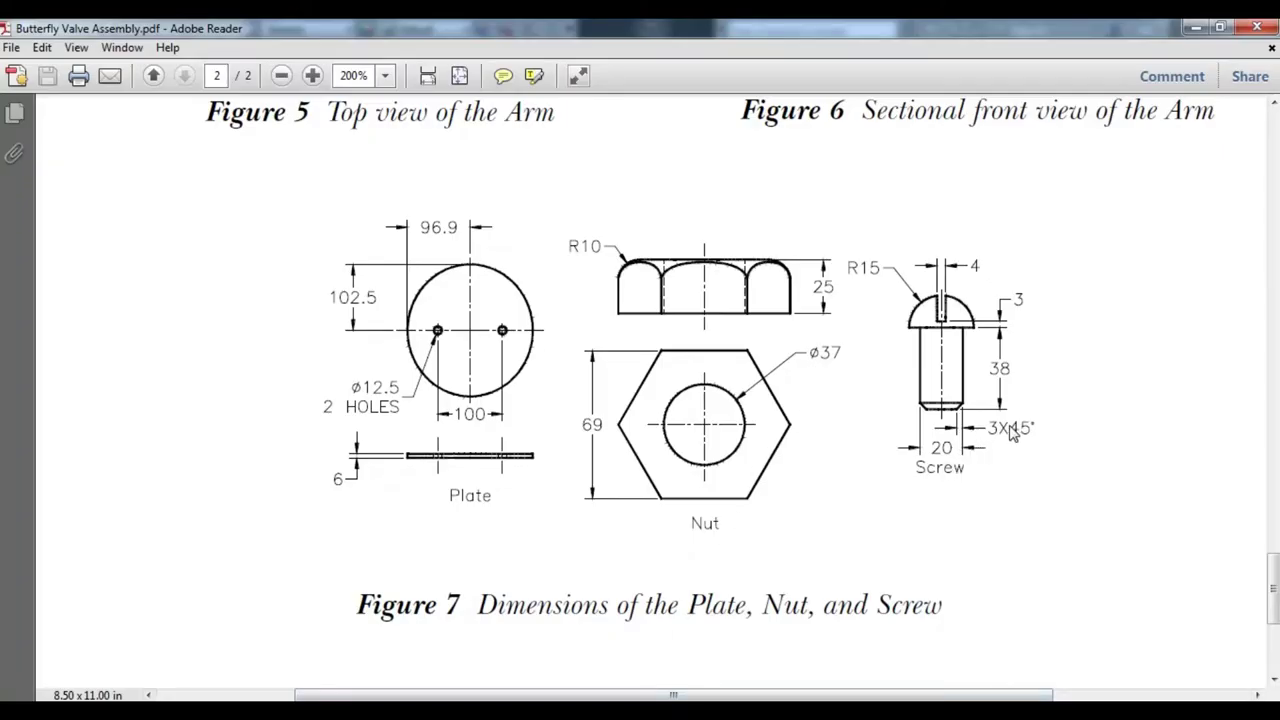
{"action": "key", "text": "alt+Tab"}
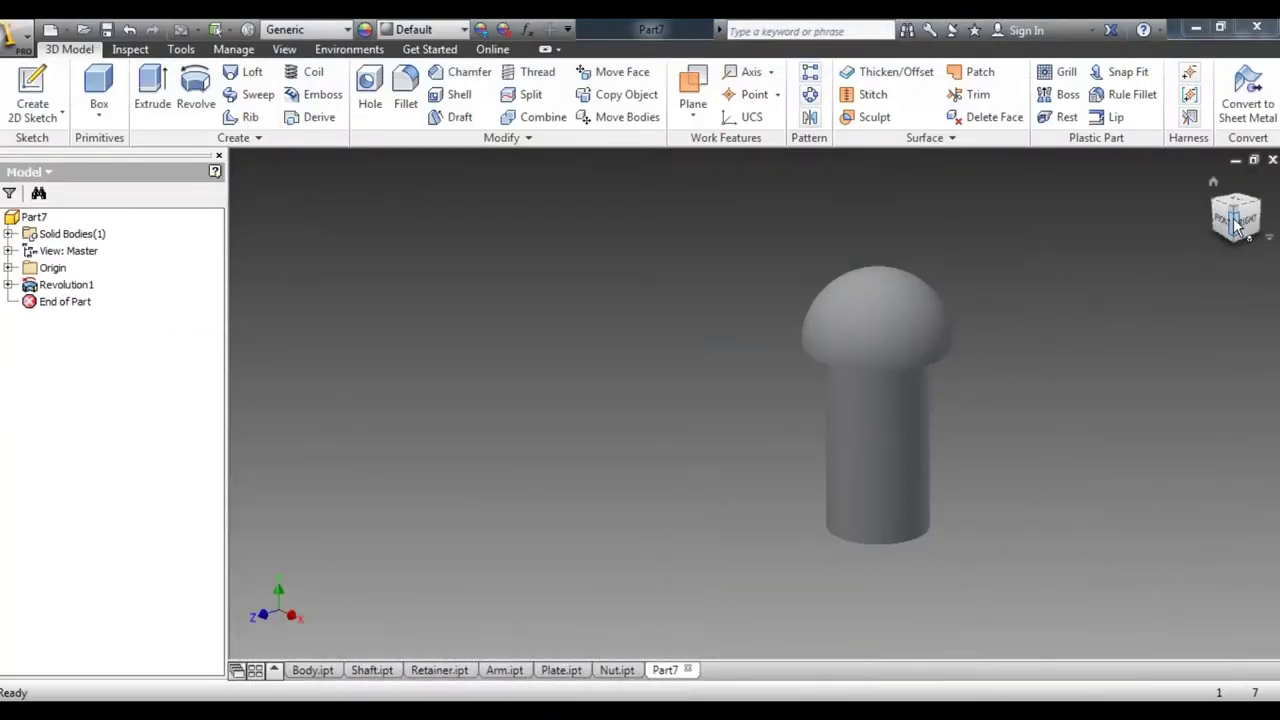
{"action": "left_click_drag", "start_coordinate": [1240, 222], "coordinate": [1238, 110]}
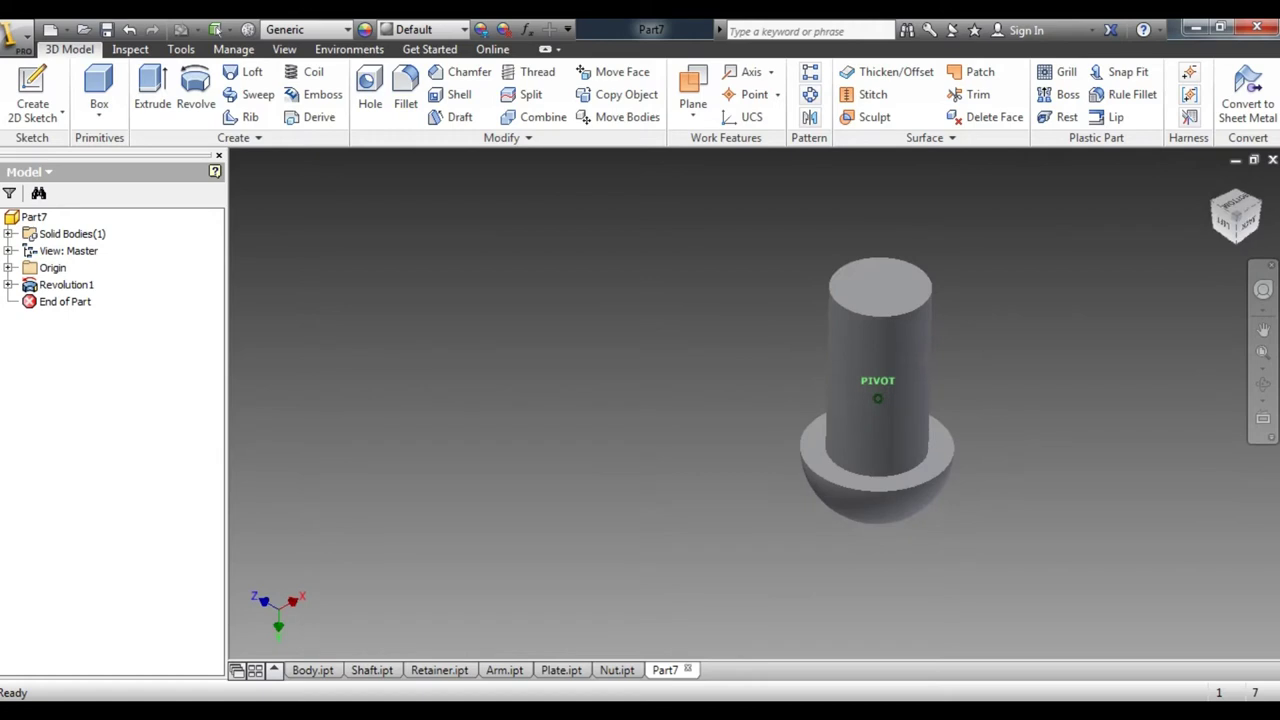
{"action": "left_click", "coordinate": [462, 72]}
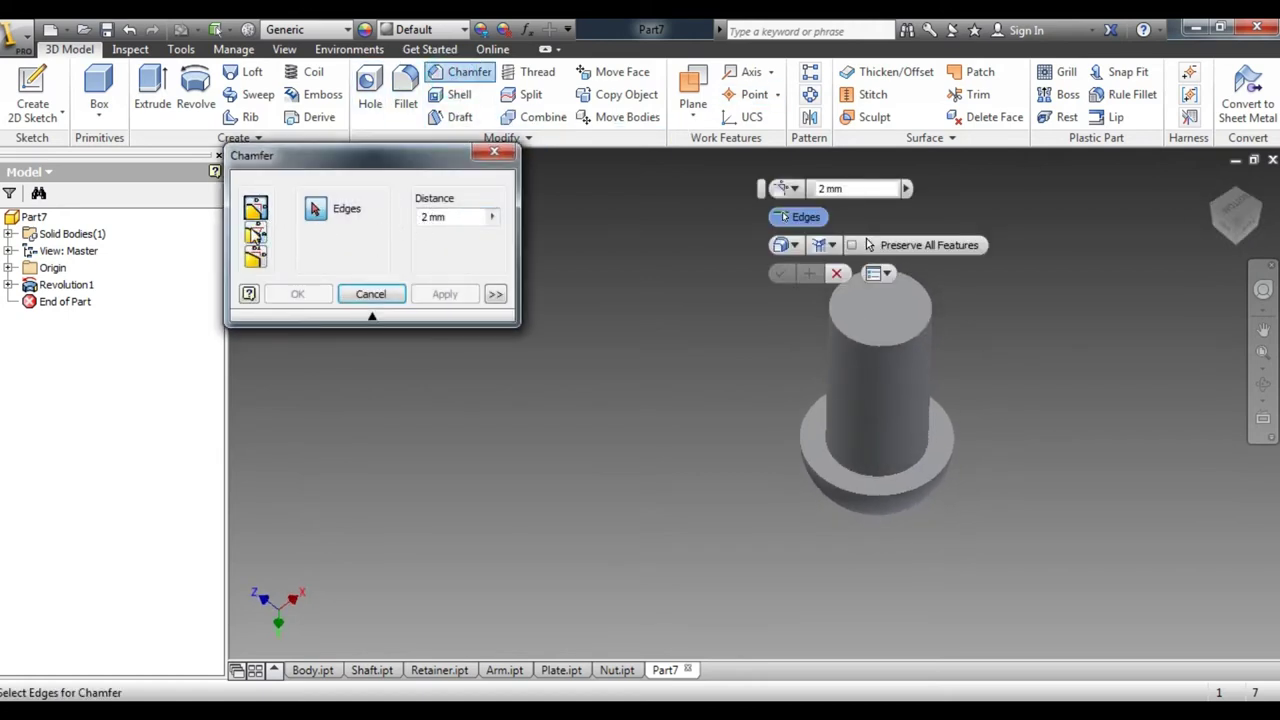
{"action": "left_click", "coordinate": [255, 233]}
{"action": "left_click", "coordinate": [447, 217]}
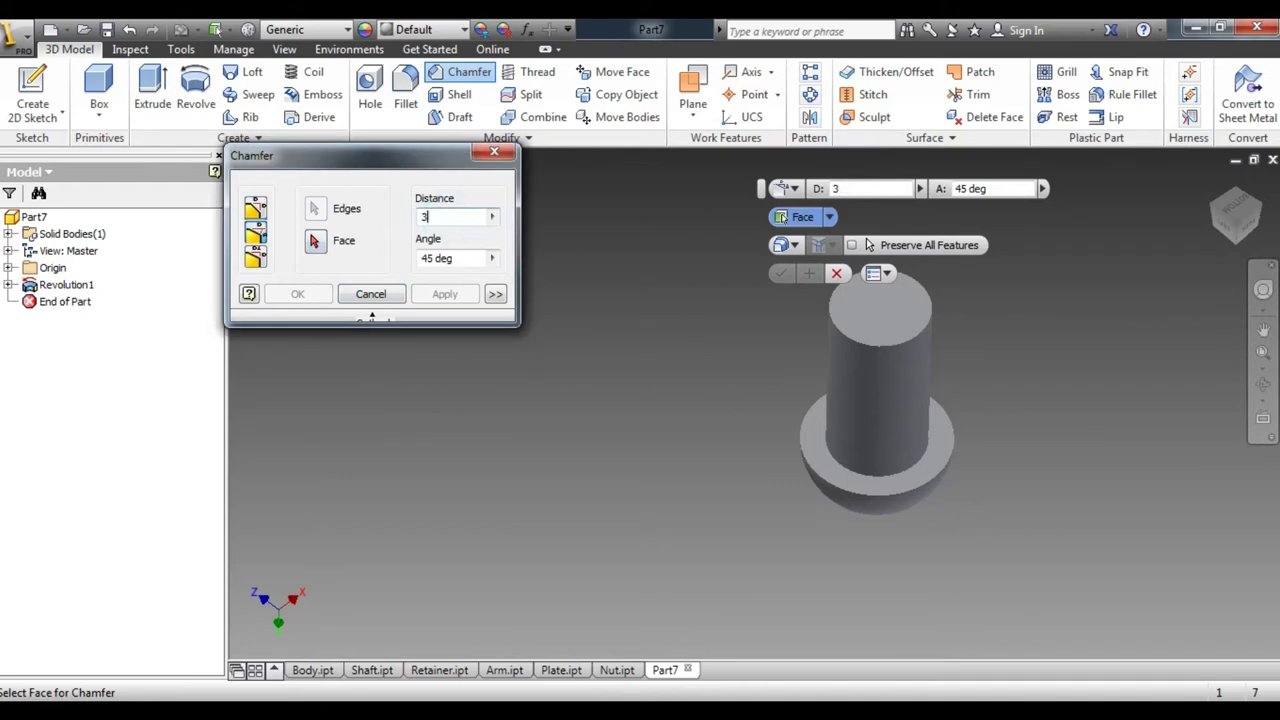
{"action": "left_click", "coordinate": [932, 304]}
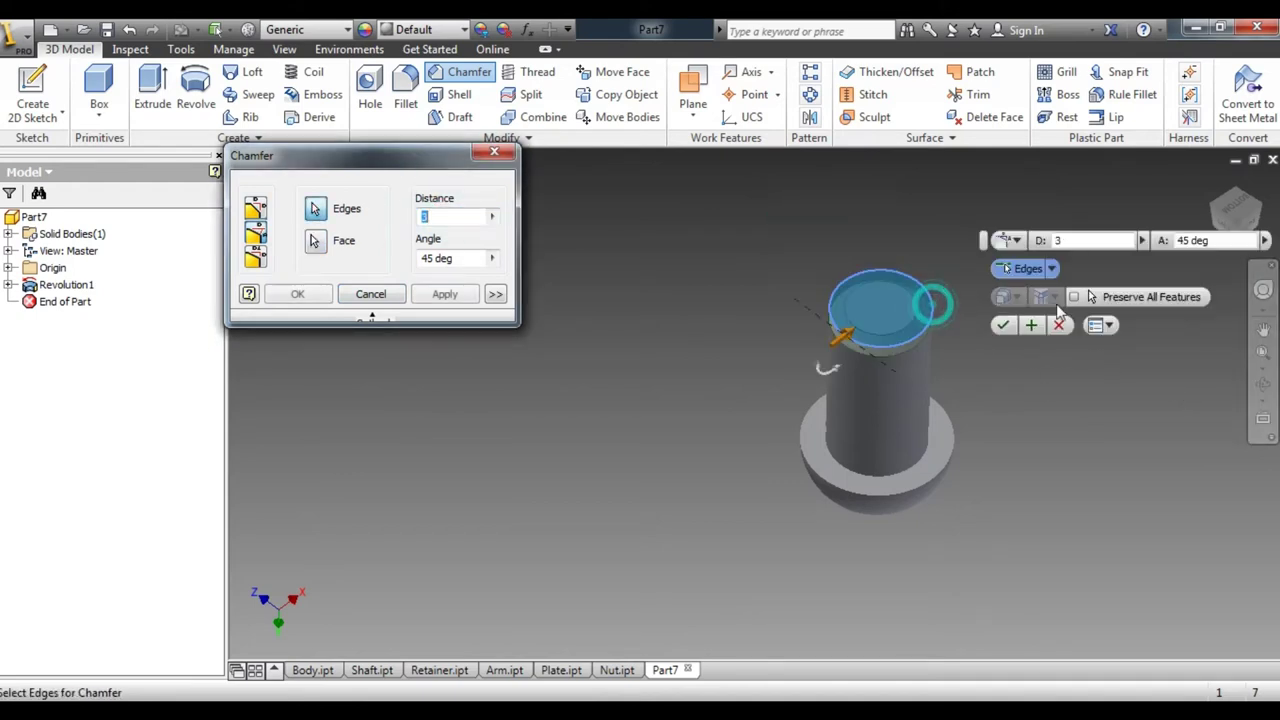
{"action": "left_click", "coordinate": [845, 306]}
{"action": "left_click", "coordinate": [445, 294]}
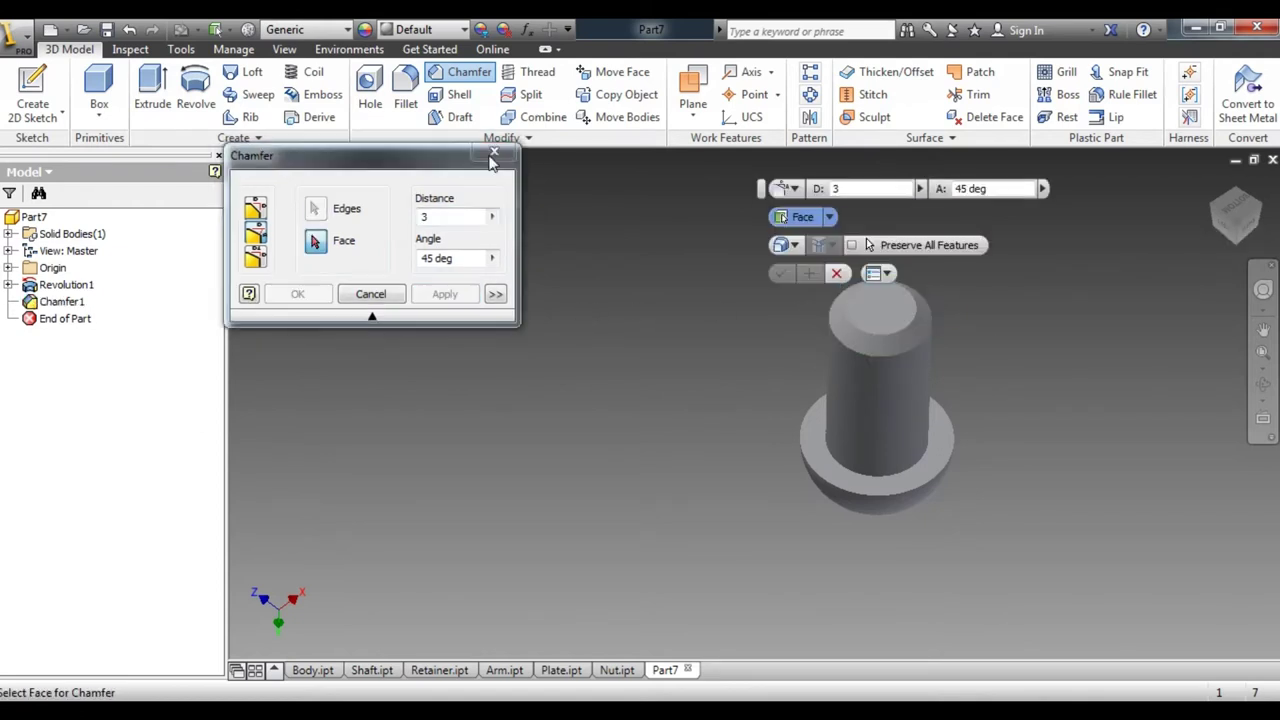
{"action": "left_click", "coordinate": [494, 151]}
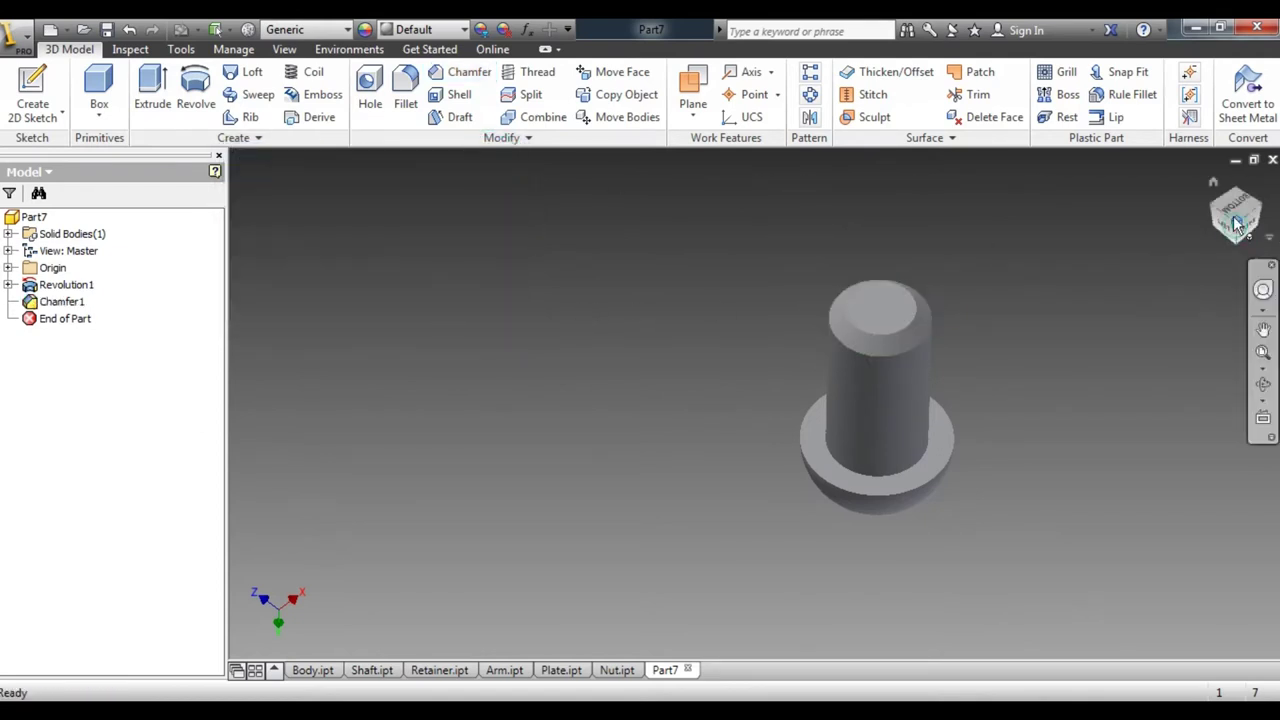
- Start a sketch on the YZ plane and set the model's visual style to Wireframe
{"action": "mouse_move", "coordinate": [1237, 224]}
{"action": "left_mouse_down"}
{"action": "mouse_move", "coordinate": [1224, 210]}
{"action": "mouse_move", "coordinate": [1248, 222]}
{"action": "left_mouse_up"}
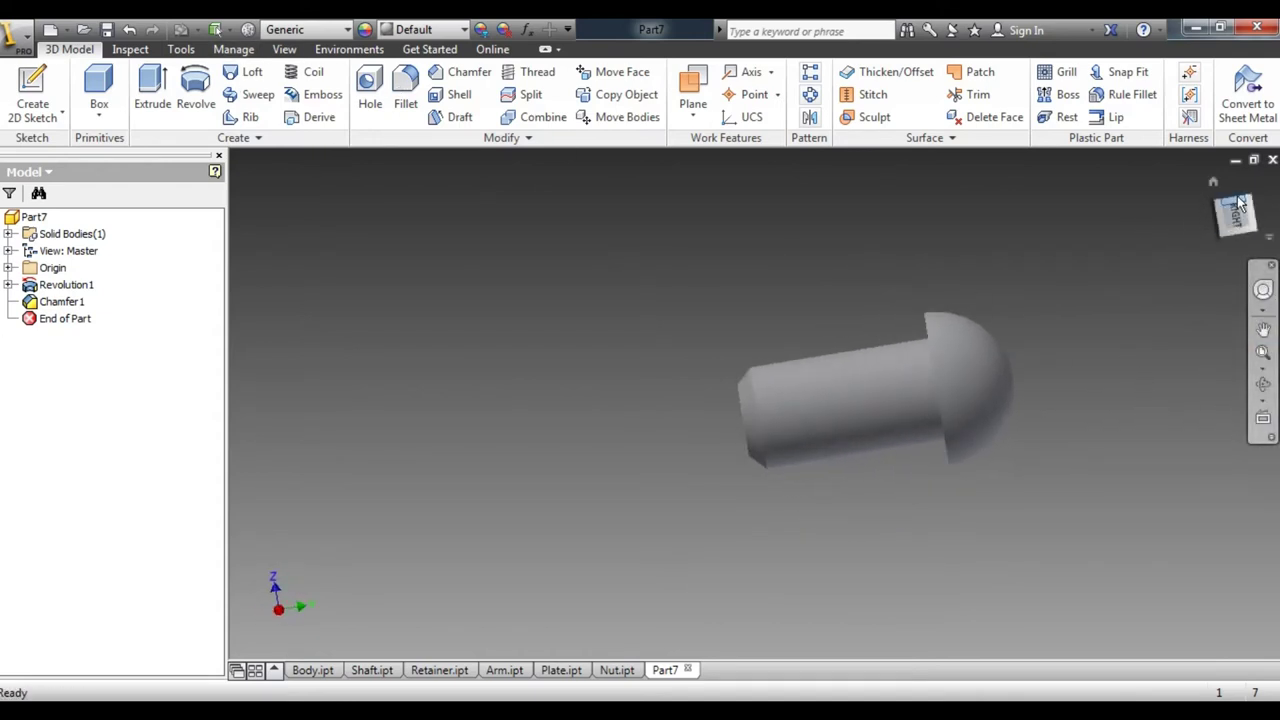
{"action": "left_click_drag", "start_coordinate": [1249, 207], "coordinate": [1240, 213]}
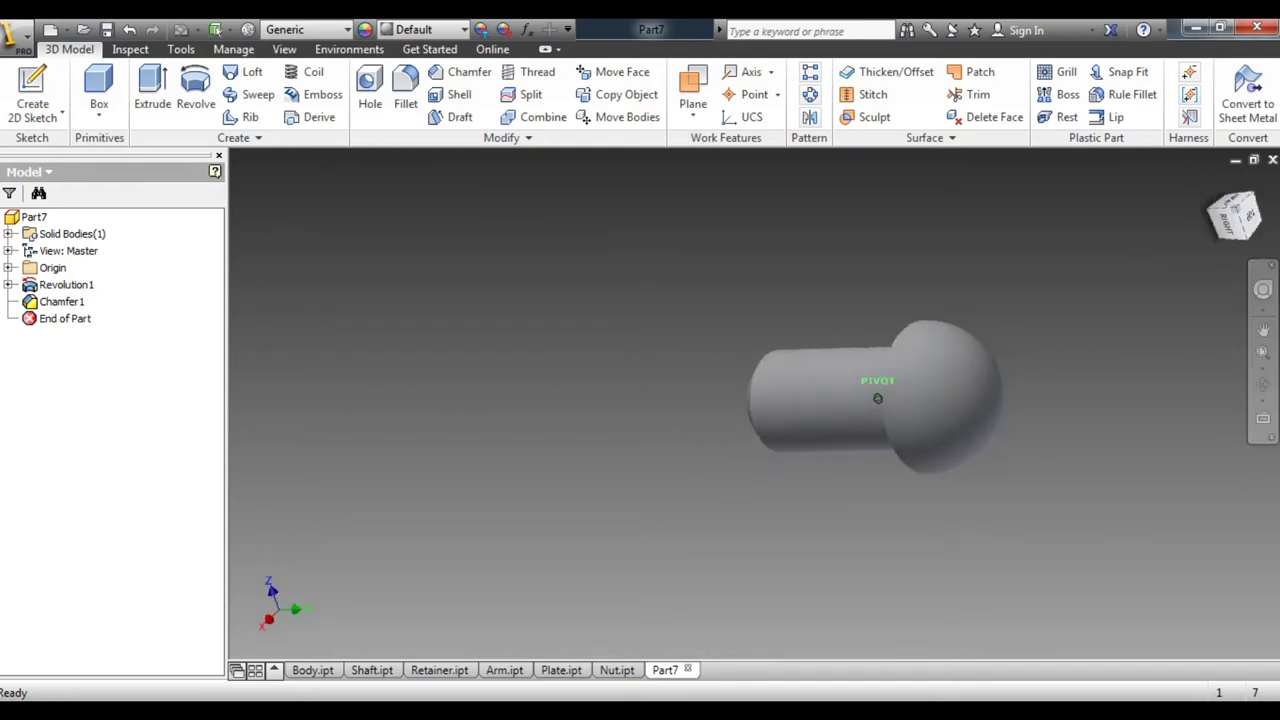
{"action": "left_click", "coordinate": [8, 268]}
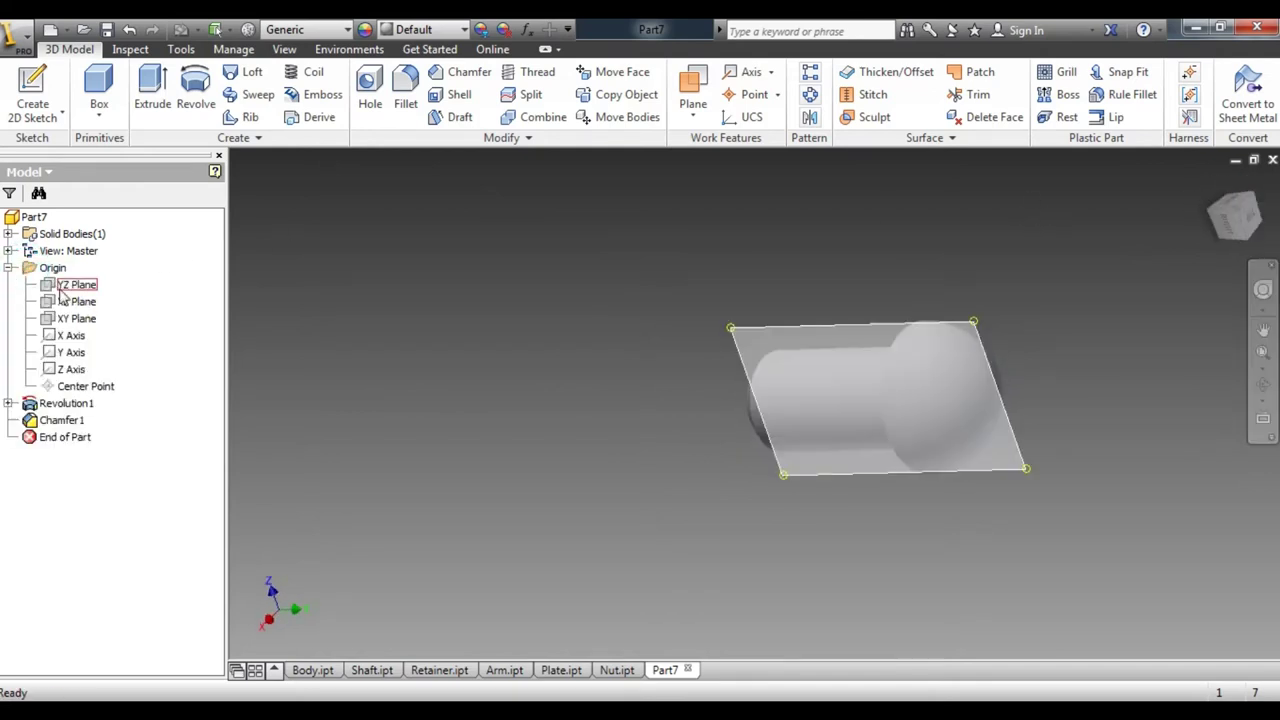
{"action": "left_click", "coordinate": [70, 284]}
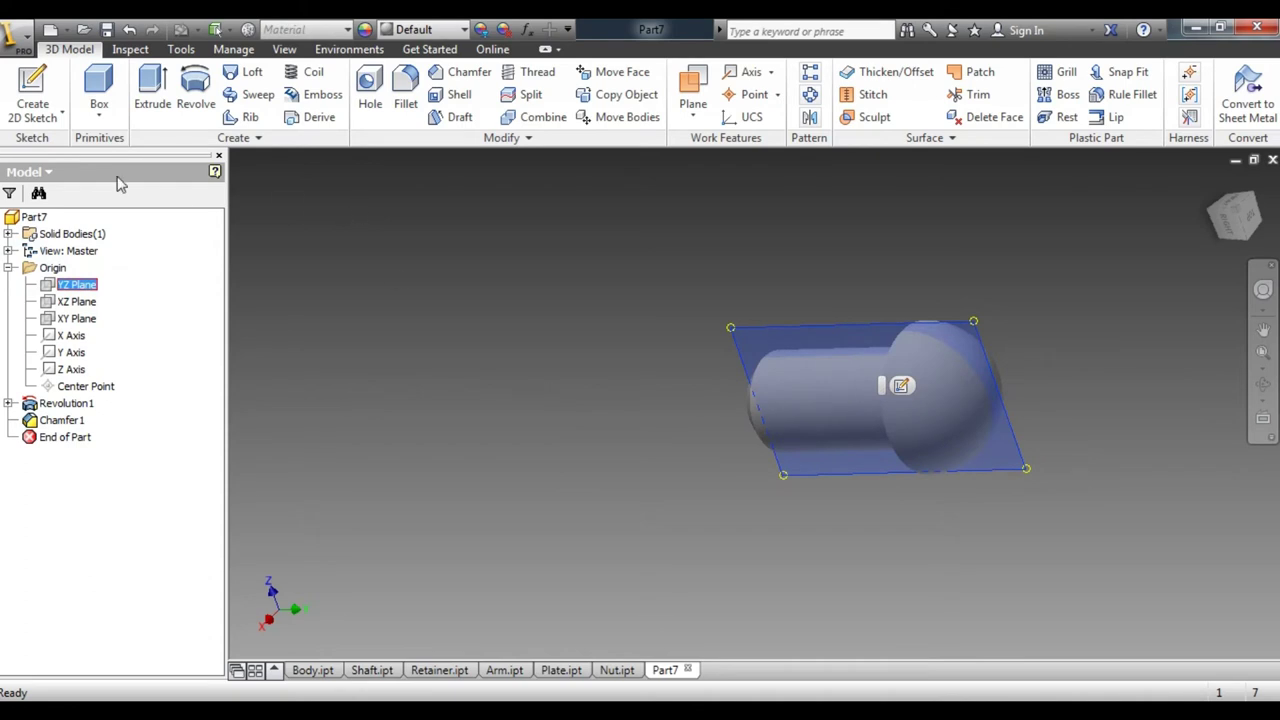
{"action": "left_click", "coordinate": [50, 84]}
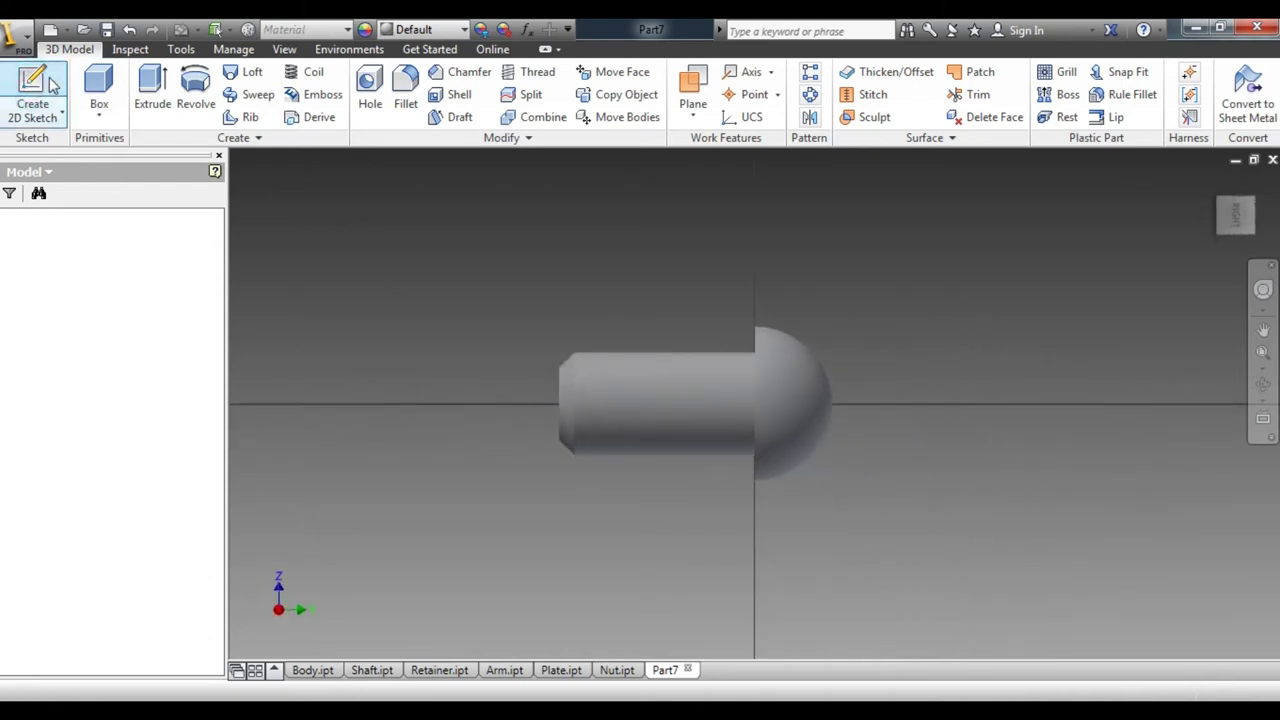
{"action": "left_click", "coordinate": [285, 50]}
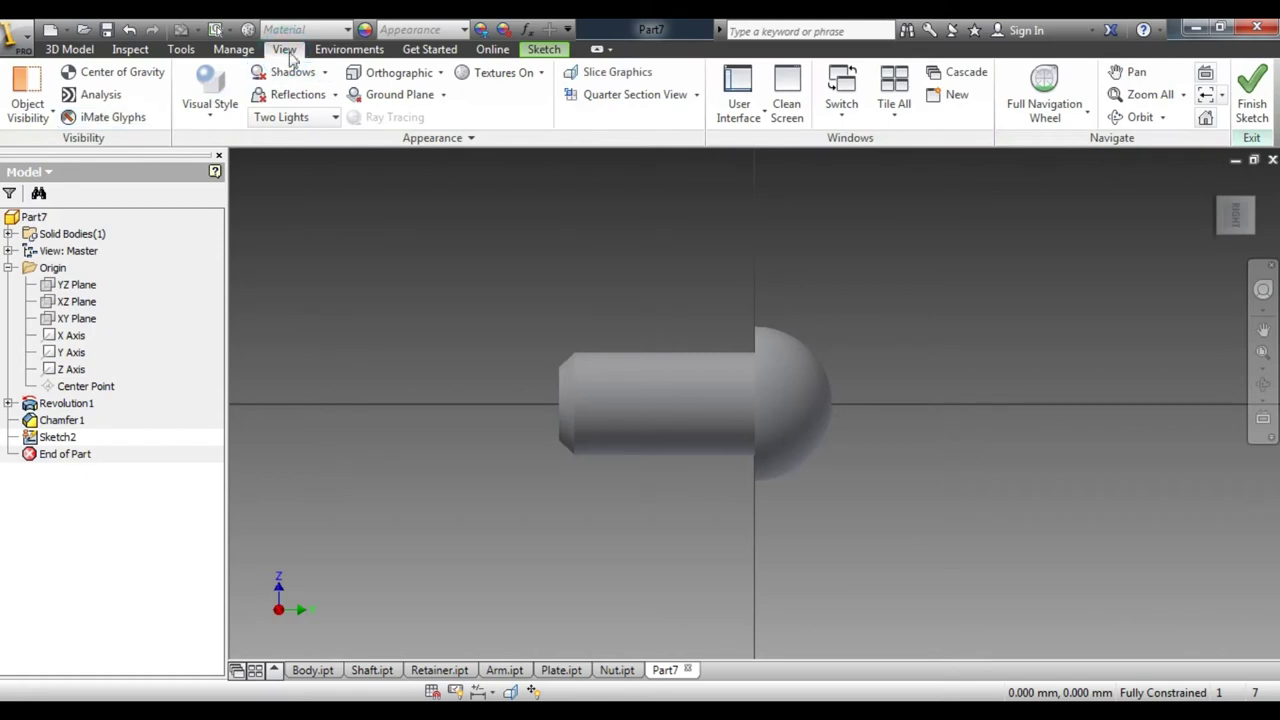
{"action": "left_click", "coordinate": [180, 113]}
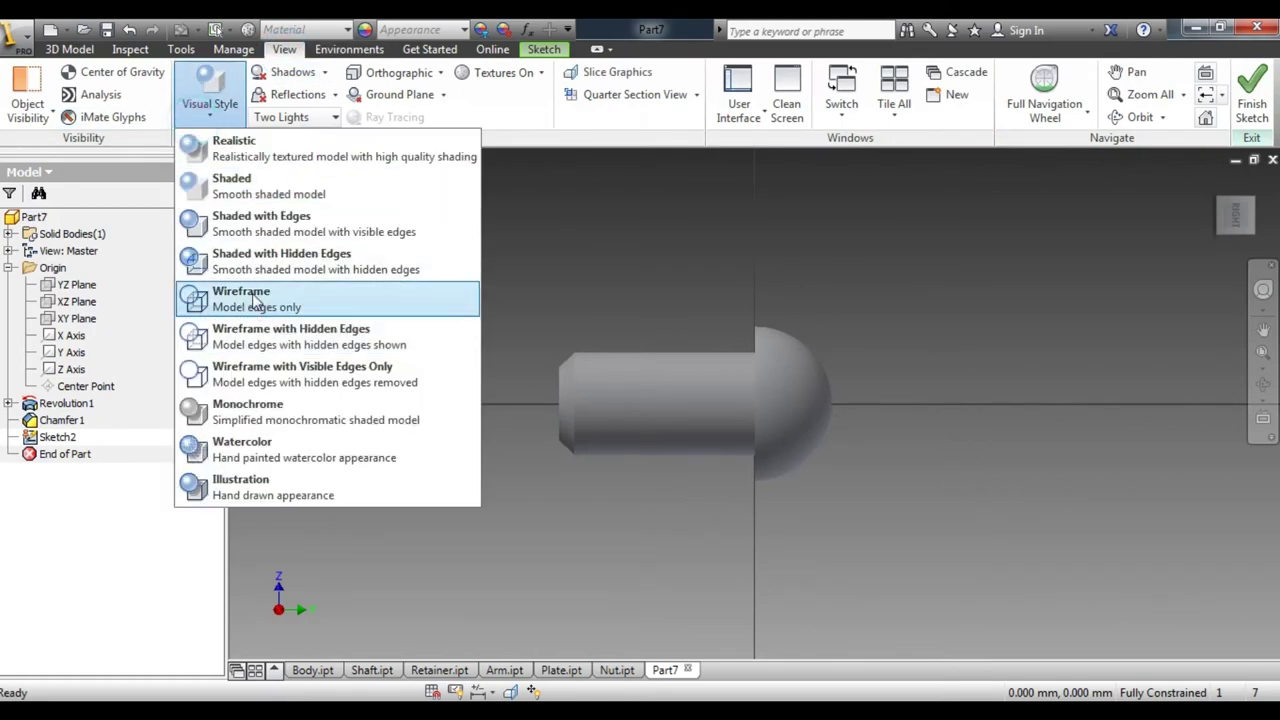
{"action": "left_click", "coordinate": [256, 300]}
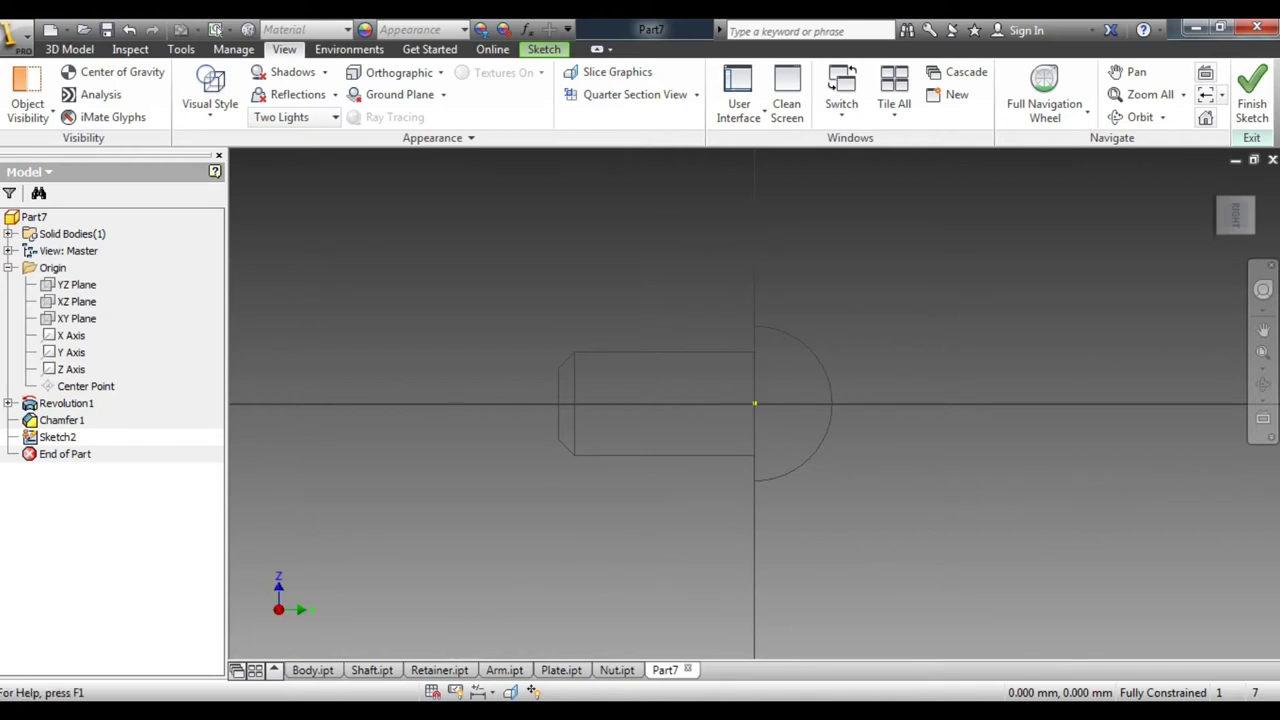
- Check the slot in the screw drawing and sketch a two-point rectangle across the domed head, starting about 3.8 mm from its flat face
{"action": "mouse_move", "coordinate": [371, 715]}
{"action": "key", "text": "alt+Tab"}
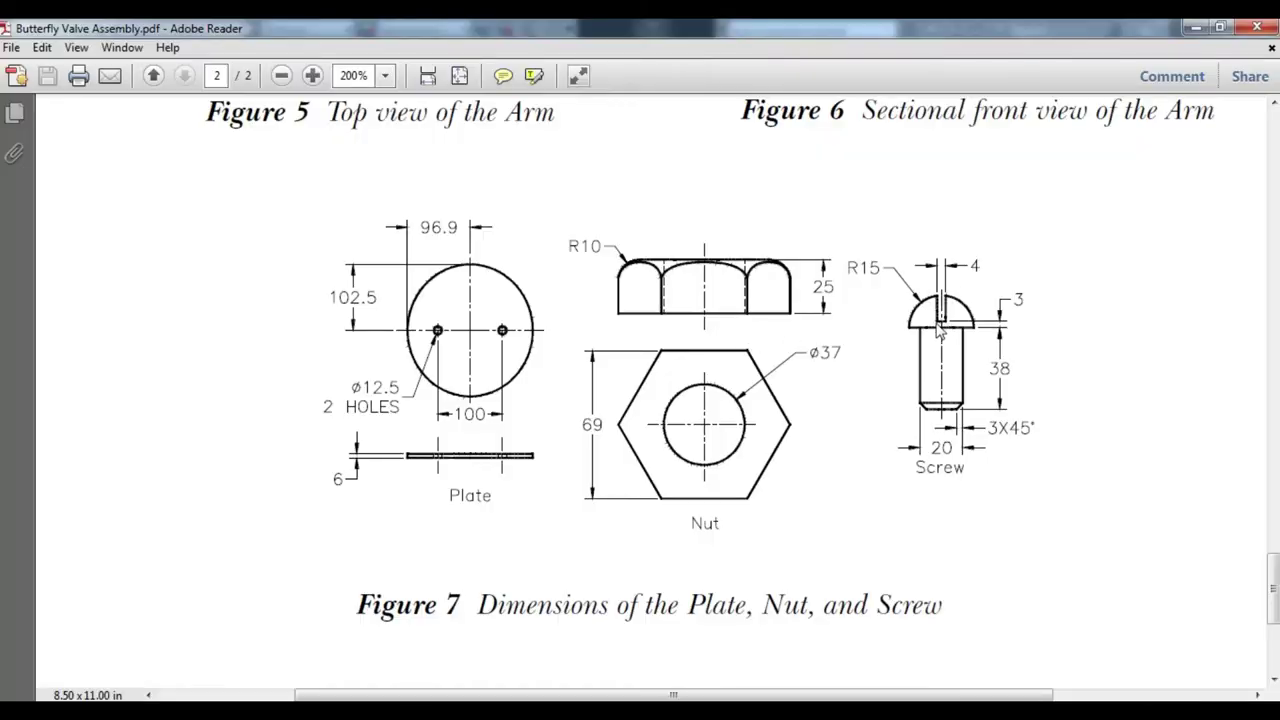
{"action": "key", "text": "alt+Tab"}
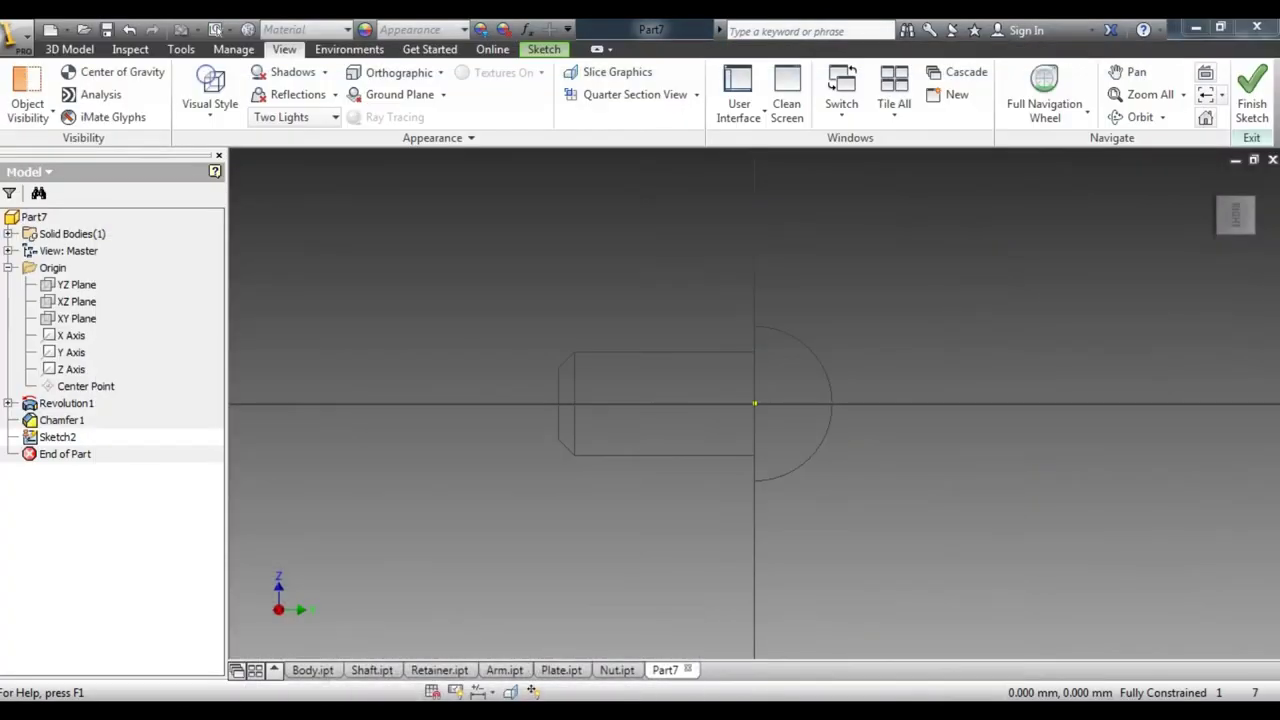
{"action": "left_click", "coordinate": [544, 49]}
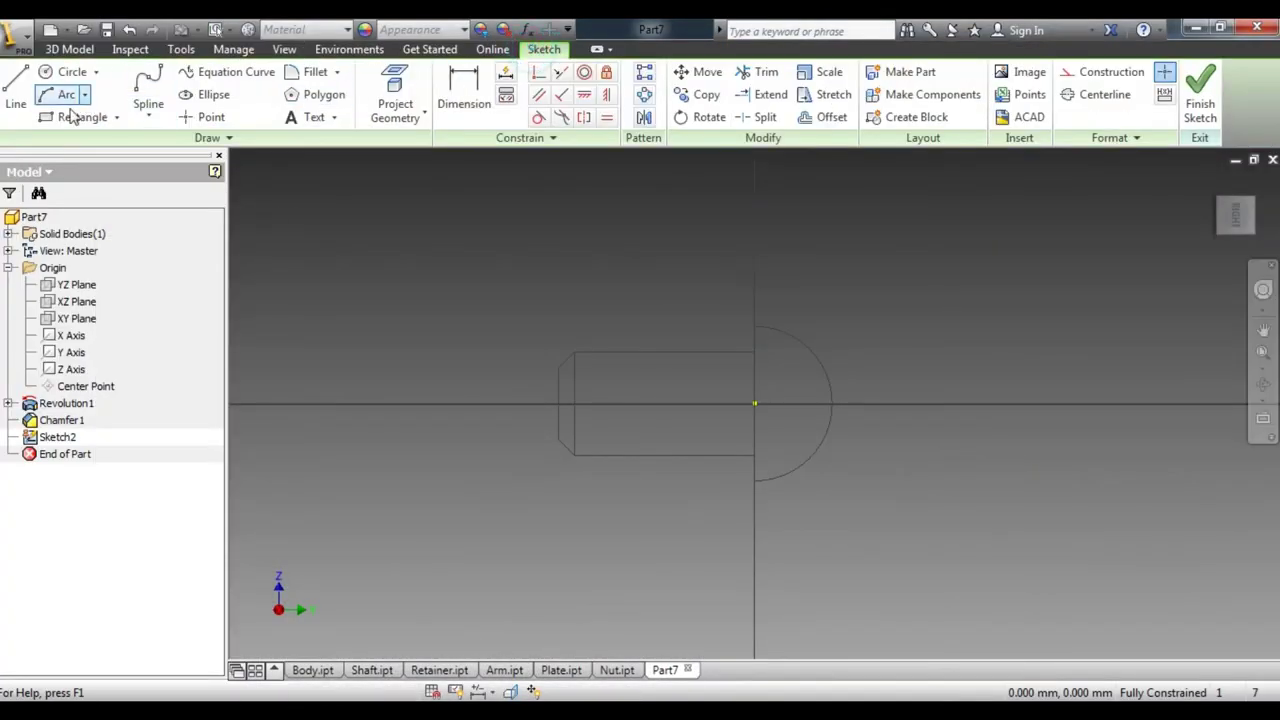
{"action": "left_click", "coordinate": [80, 117]}
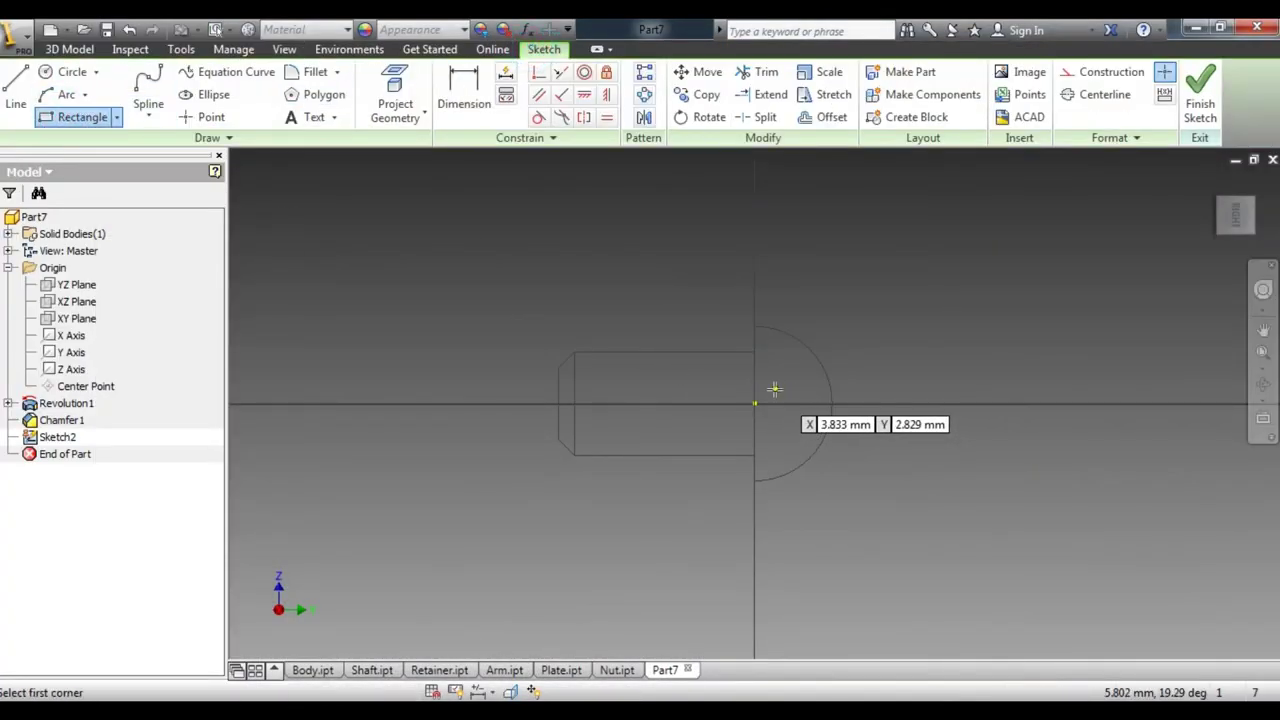
{"action": "left_click", "coordinate": [774, 390]}
{"action": "left_click", "coordinate": [857, 420]}
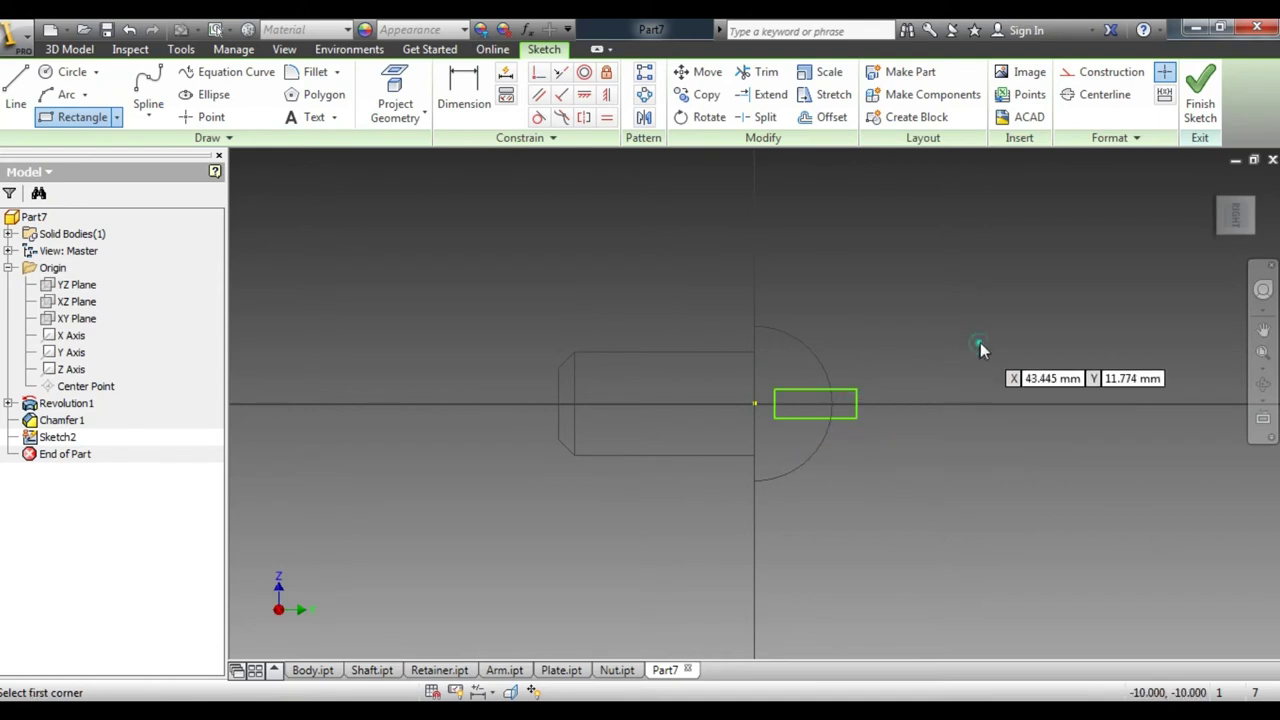
{"action": "right_click", "coordinate": [1045, 343]}
{"action": "key", "text": "Escape"}
{"action": "key", "text": "Escape"}
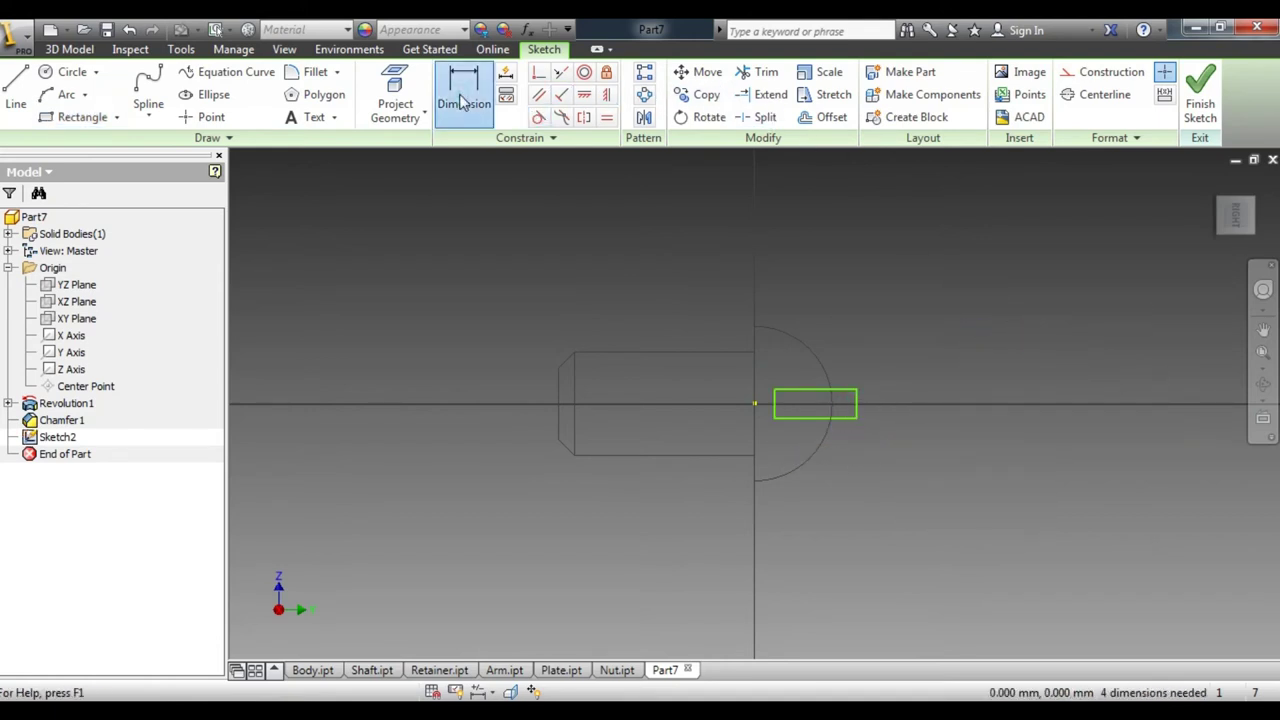
- Recheck the slot drawing and dimension the rectangle's inner short edge 3 mm from the head's flat face
{"action": "key", "text": "alt+Tab"}
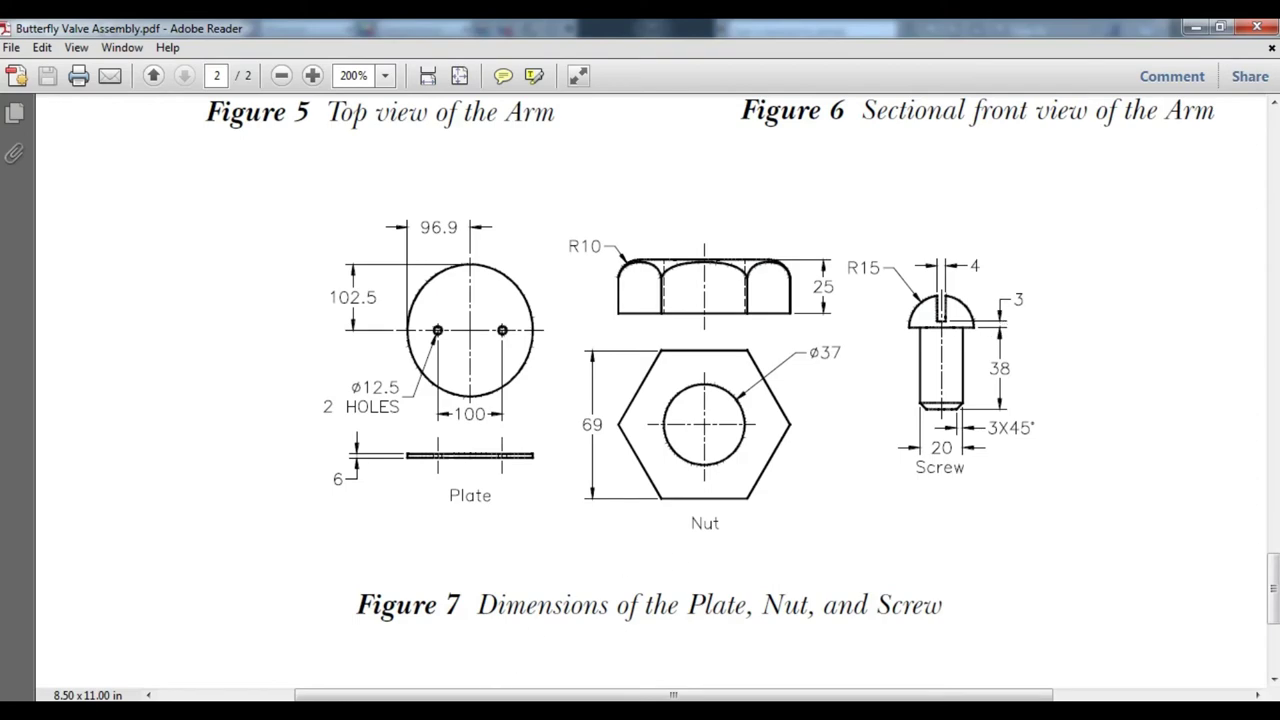
{"action": "key", "text": "alt+Tab"}
{"action": "left_click", "coordinate": [775, 406]}
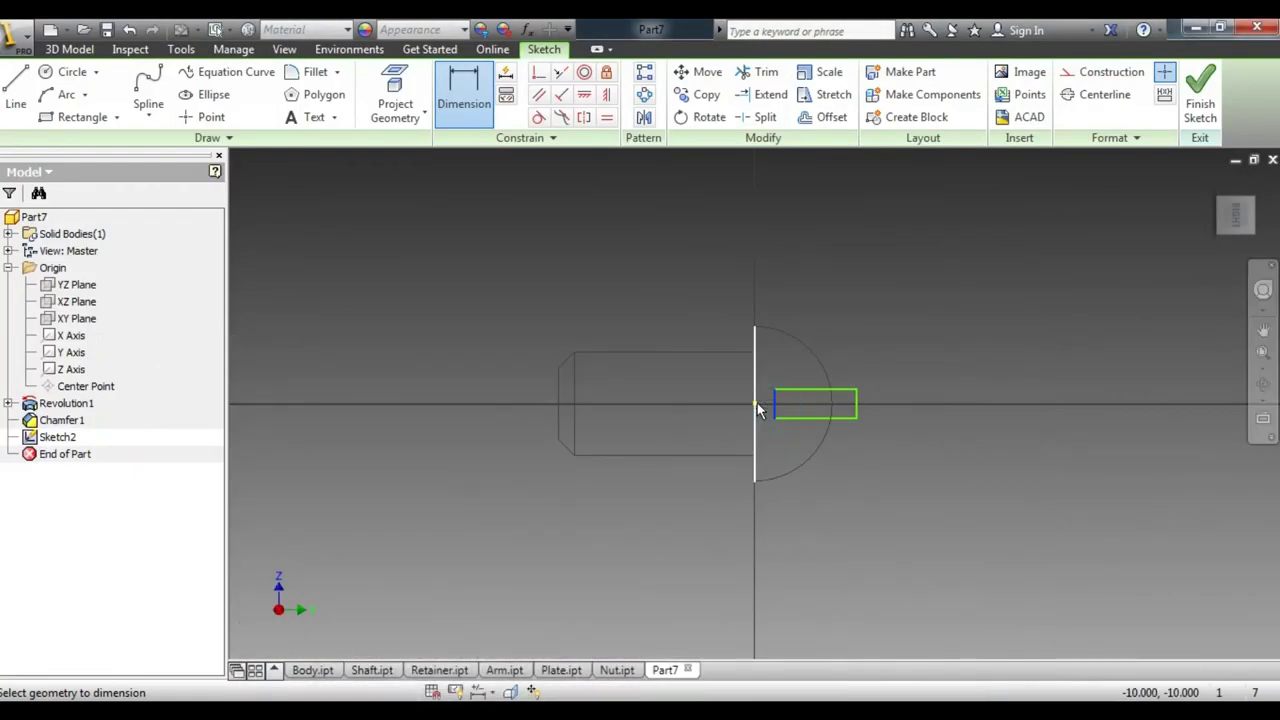
{"action": "left_click", "coordinate": [779, 553]}
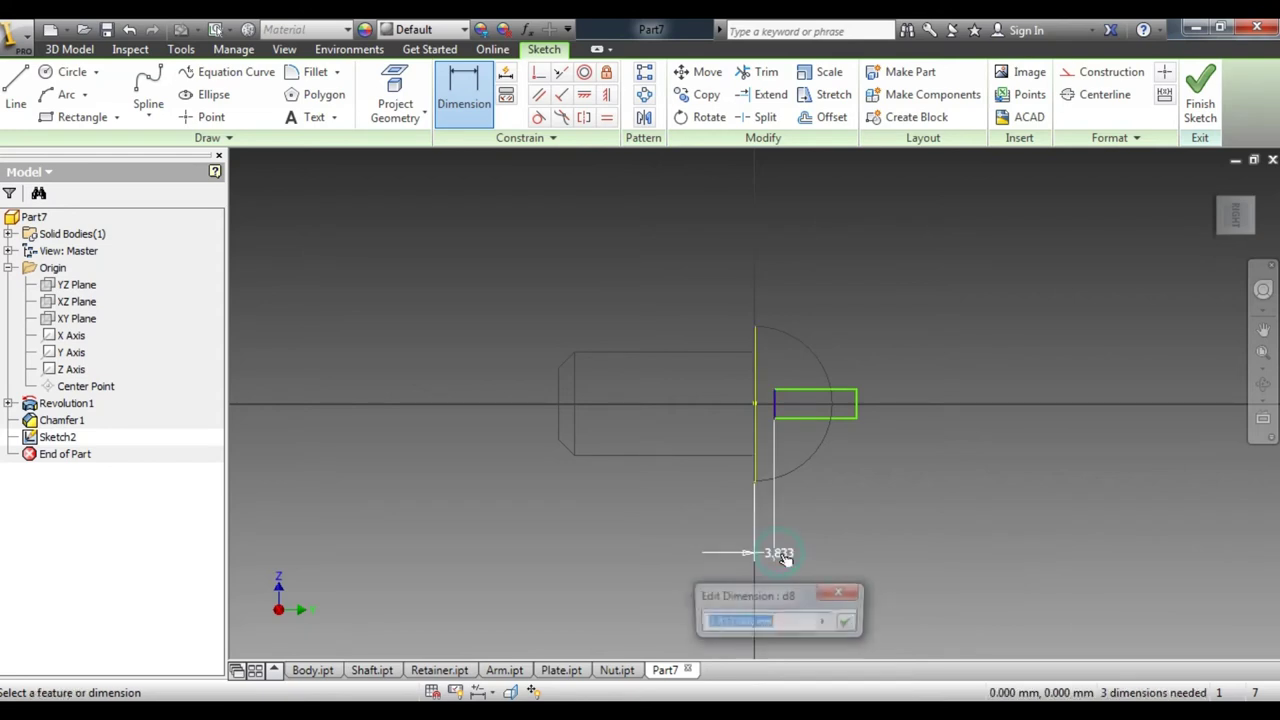
{"action": "type", "text": "3"}
{"action": "key", "text": "Return"}
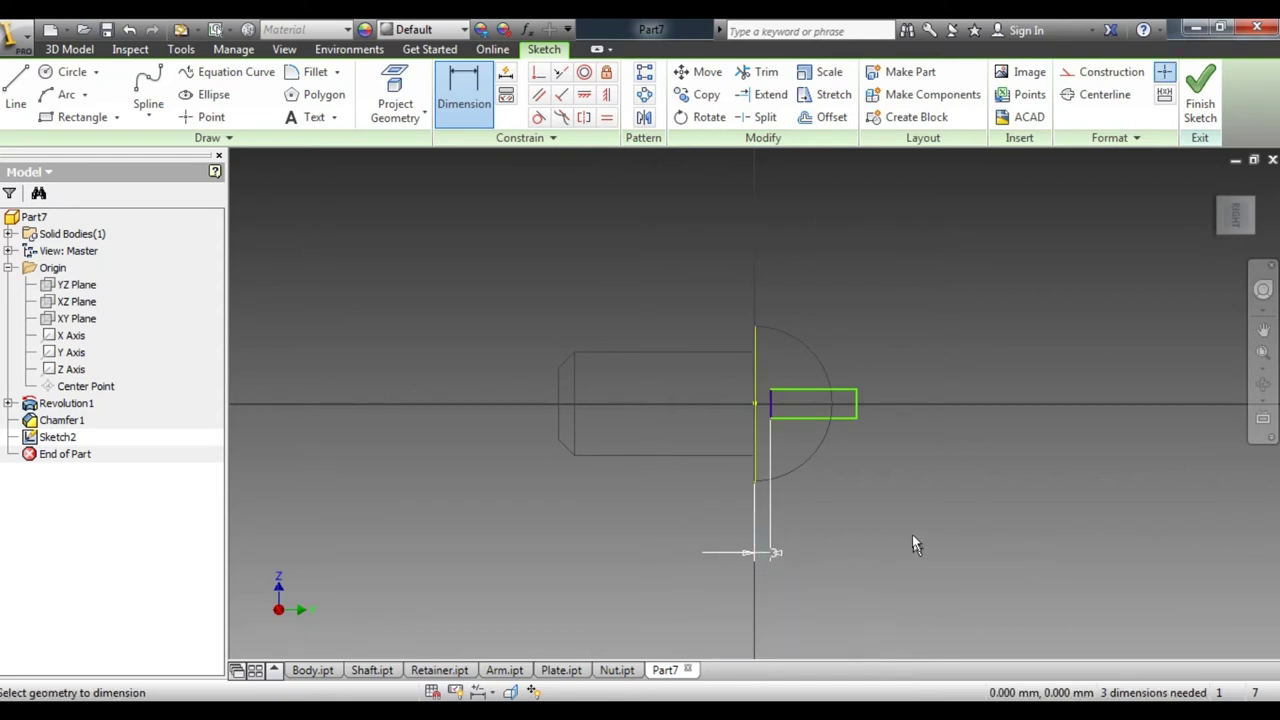
{"action": "key", "text": "alt+Tab"}
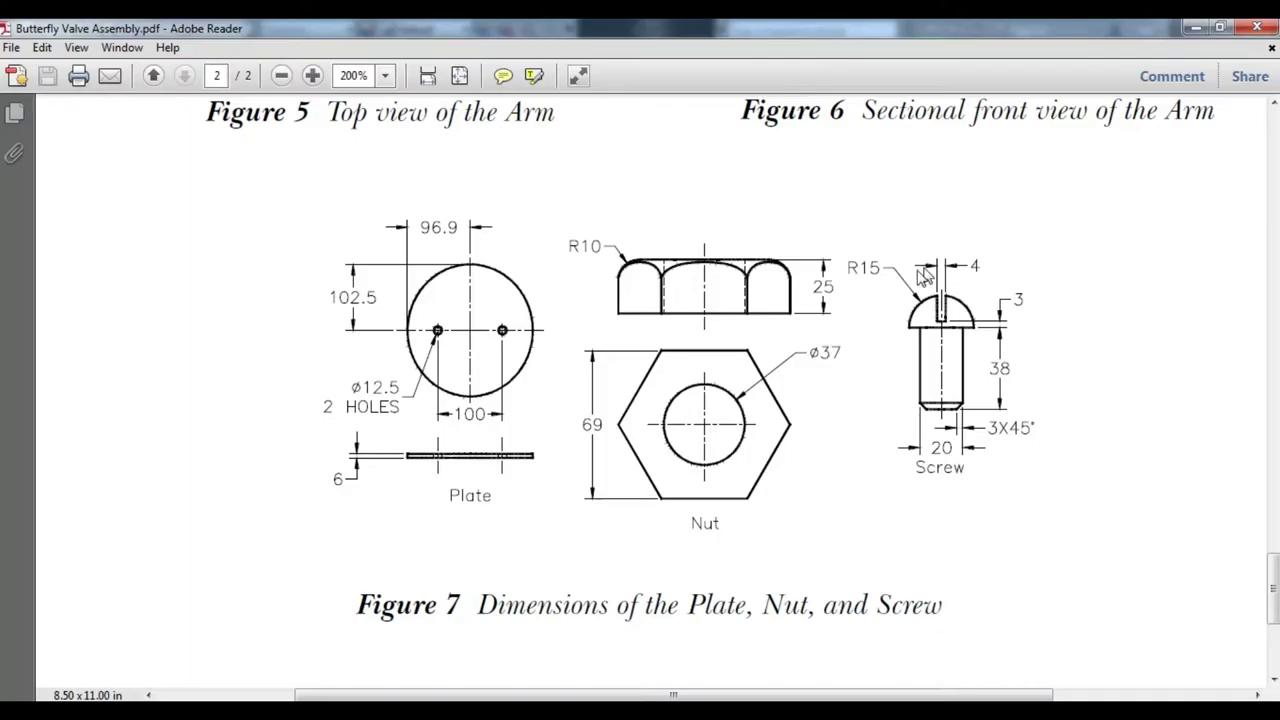
{"action": "key", "text": "alt+Tab"}
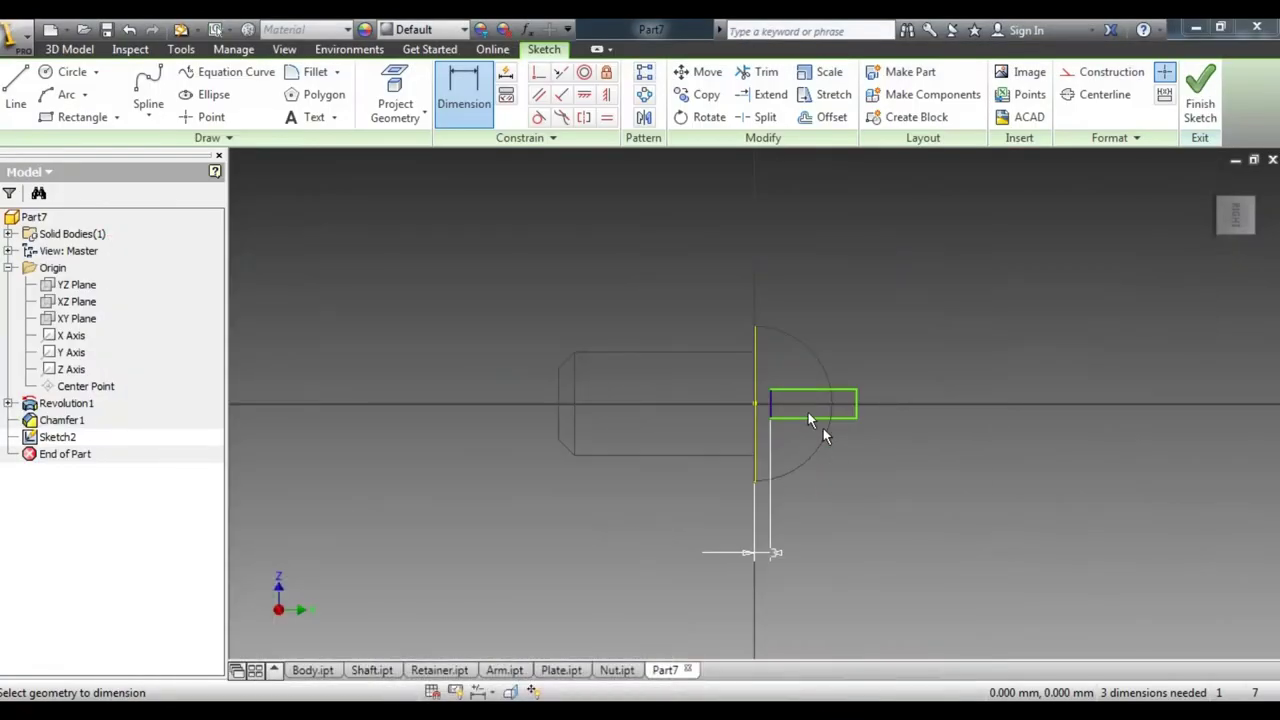
{"action": "scroll", "coordinate": [706, 383], "scroll_direction": "up", "scroll_amount": 2}
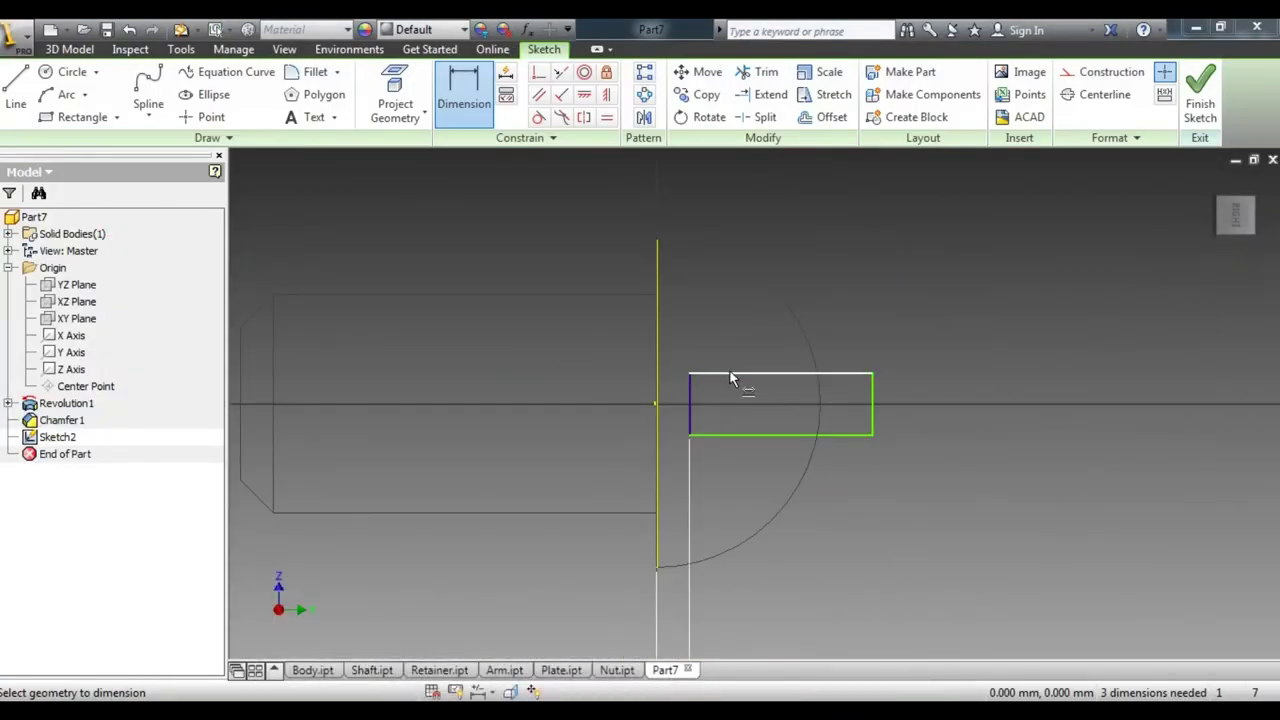
{"action": "left_click", "coordinate": [730, 374]}
{"action": "left_click", "coordinate": [656, 400]}
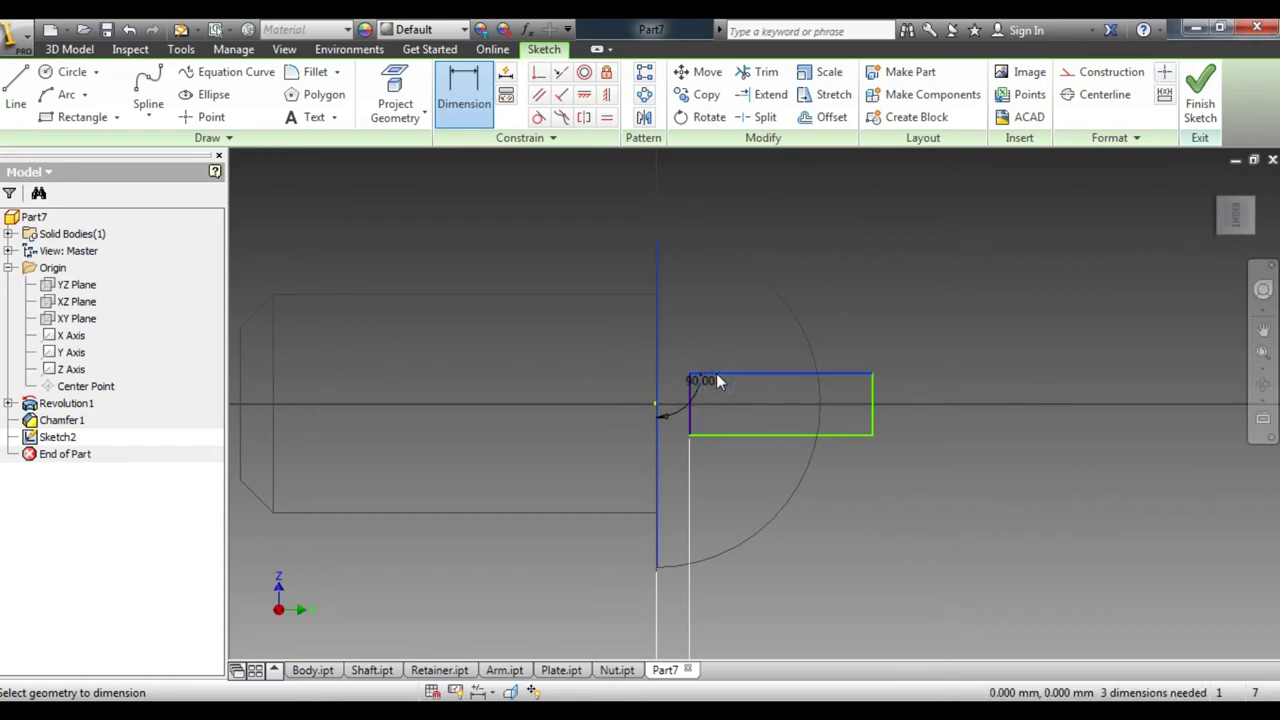
{"action": "left_click", "coordinate": [460, 85]}
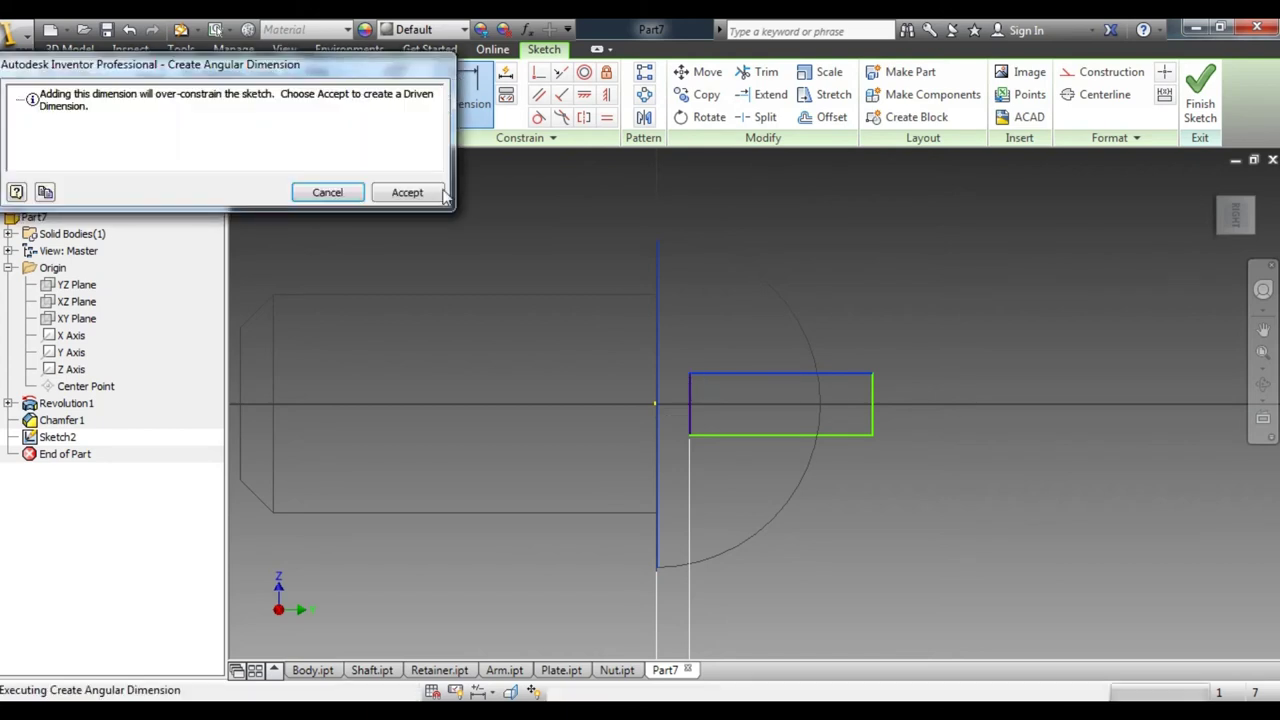
{"action": "left_click", "coordinate": [353, 194]}
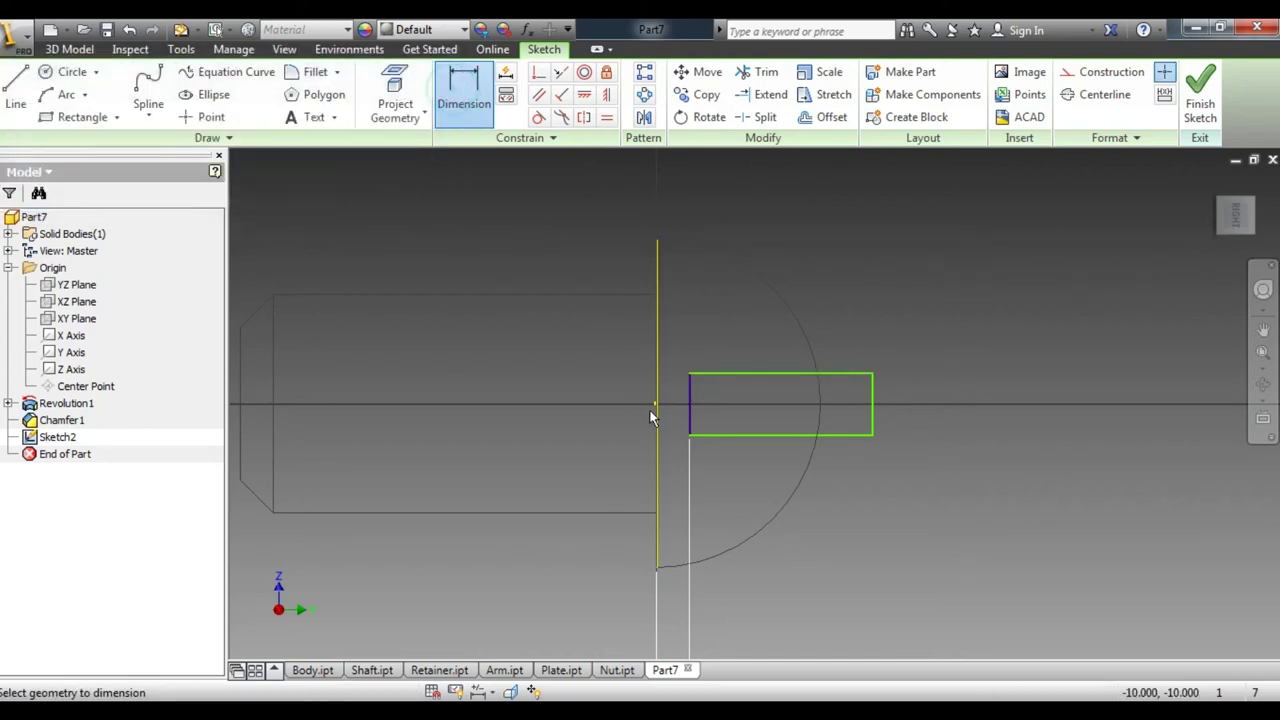
{"action": "scroll", "coordinate": [657, 406], "scroll_direction": "up", "scroll_amount": 2}
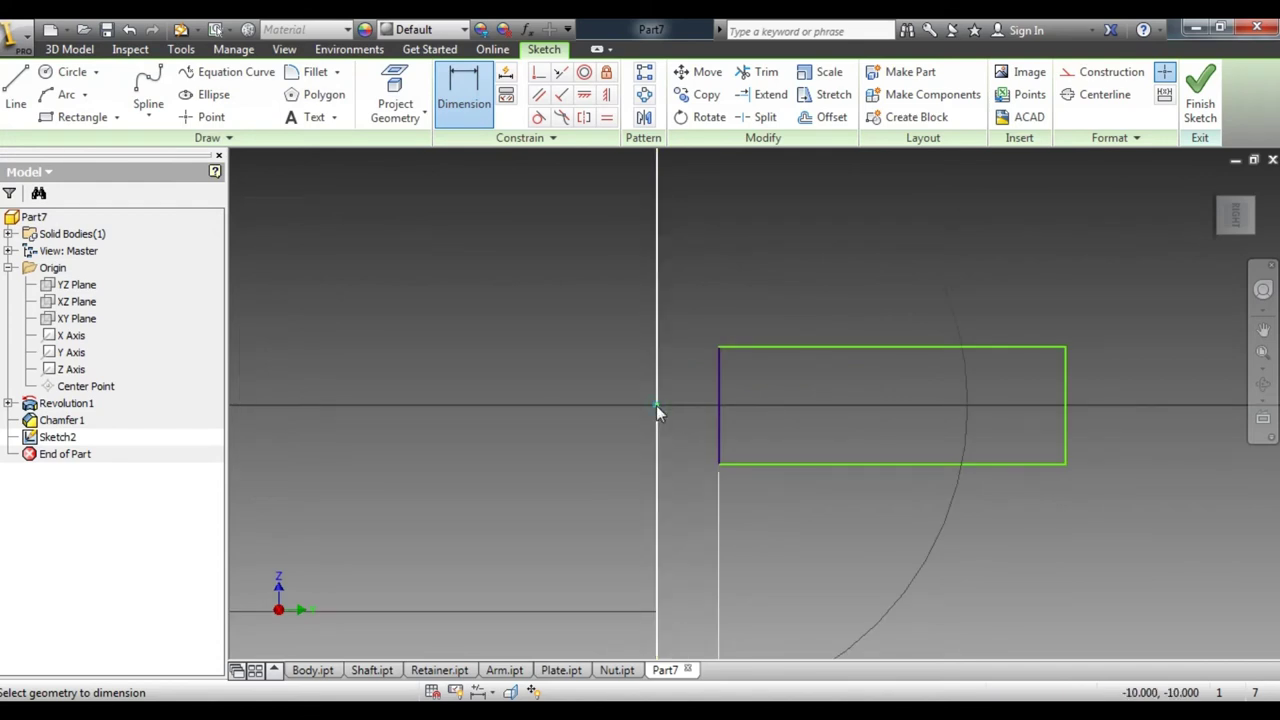
{"action": "left_click", "coordinate": [656, 405]}
{"action": "right_click", "coordinate": [780, 362]}
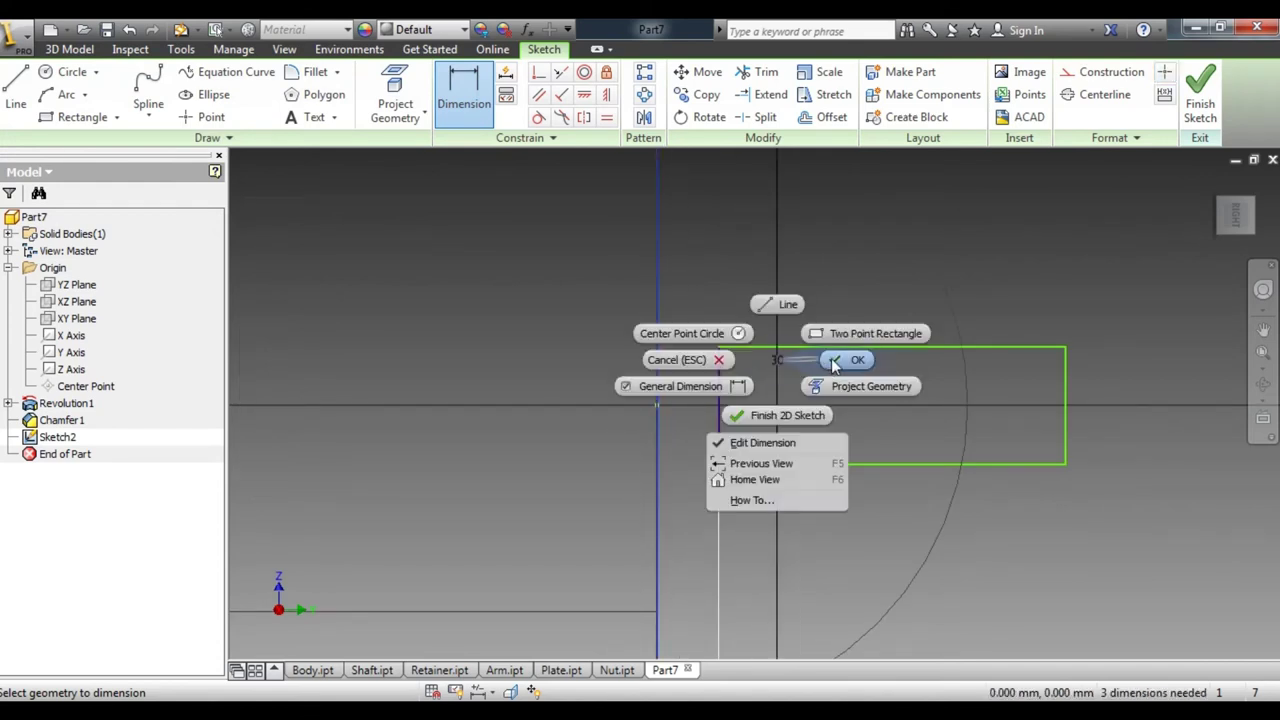
{"action": "left_click", "coordinate": [705, 377]}
{"action": "scroll", "coordinate": [660, 403], "scroll_direction": "down", "scroll_amount": 3}
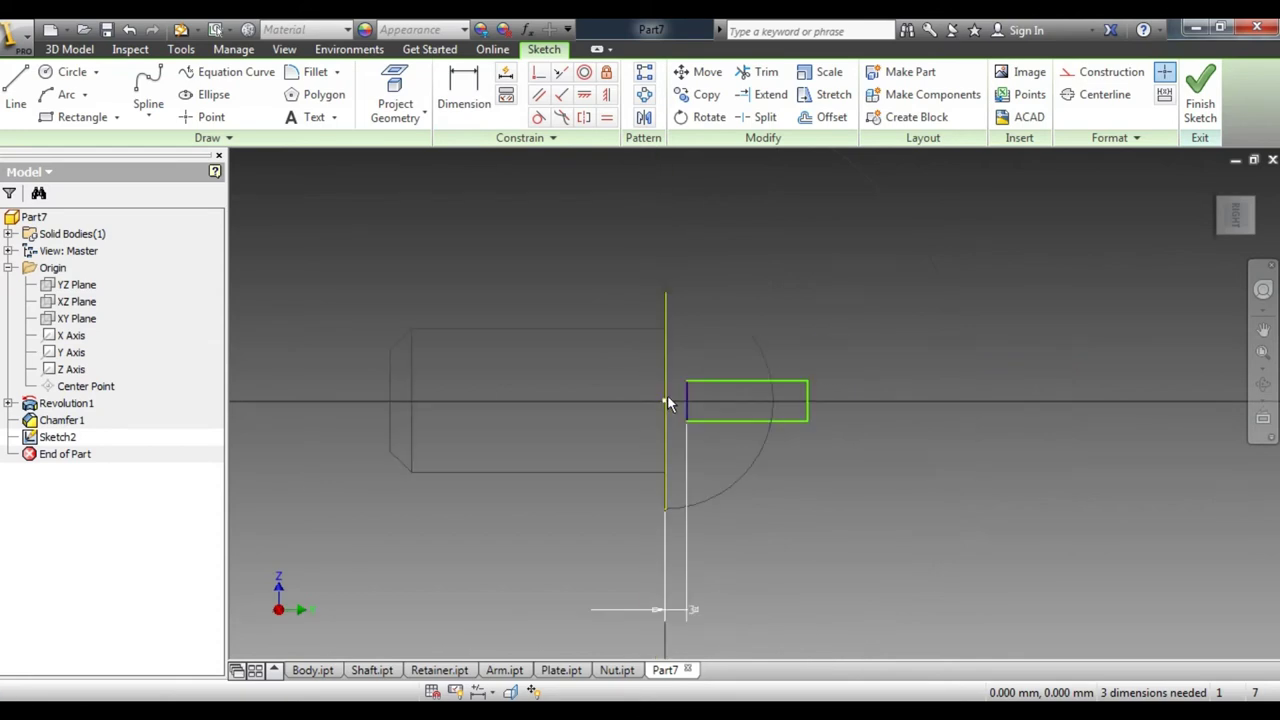
- Undo the 3 mm dimension between the slot rectangle's inner short edge and the head's flat face
{"action": "right_click", "coordinate": [790, 262]}
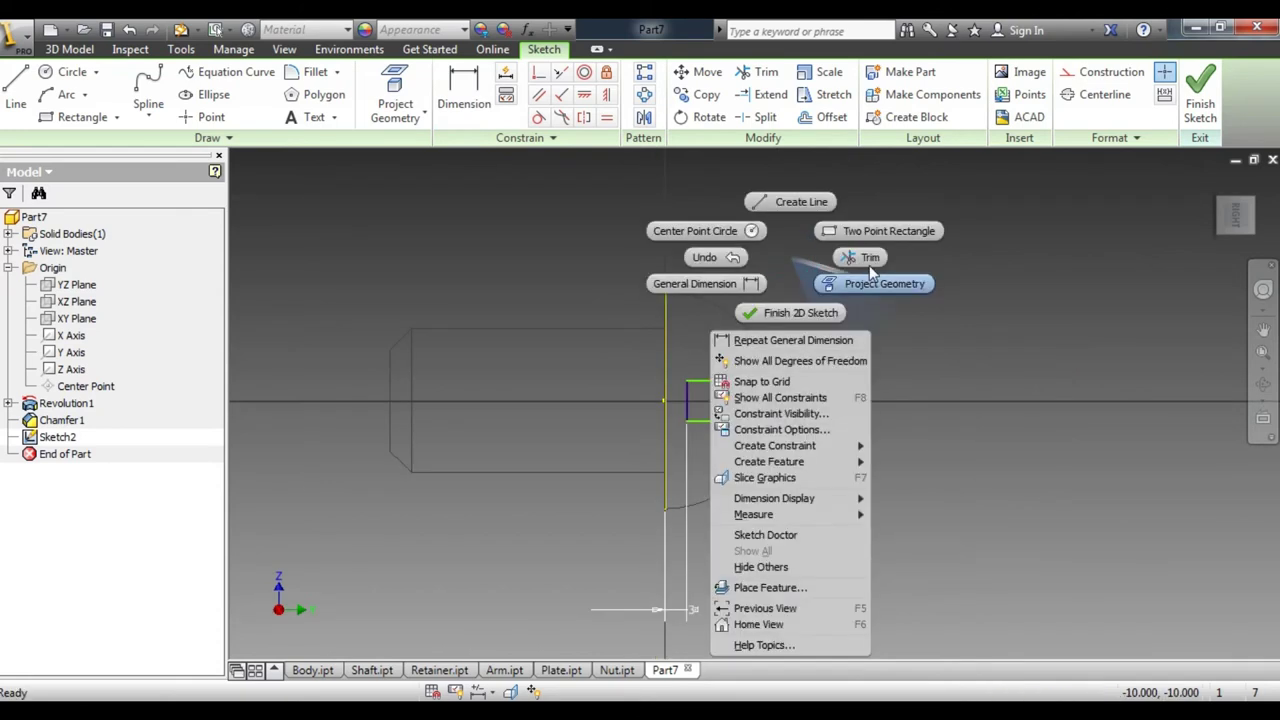
{"action": "left_click", "coordinate": [673, 231]}
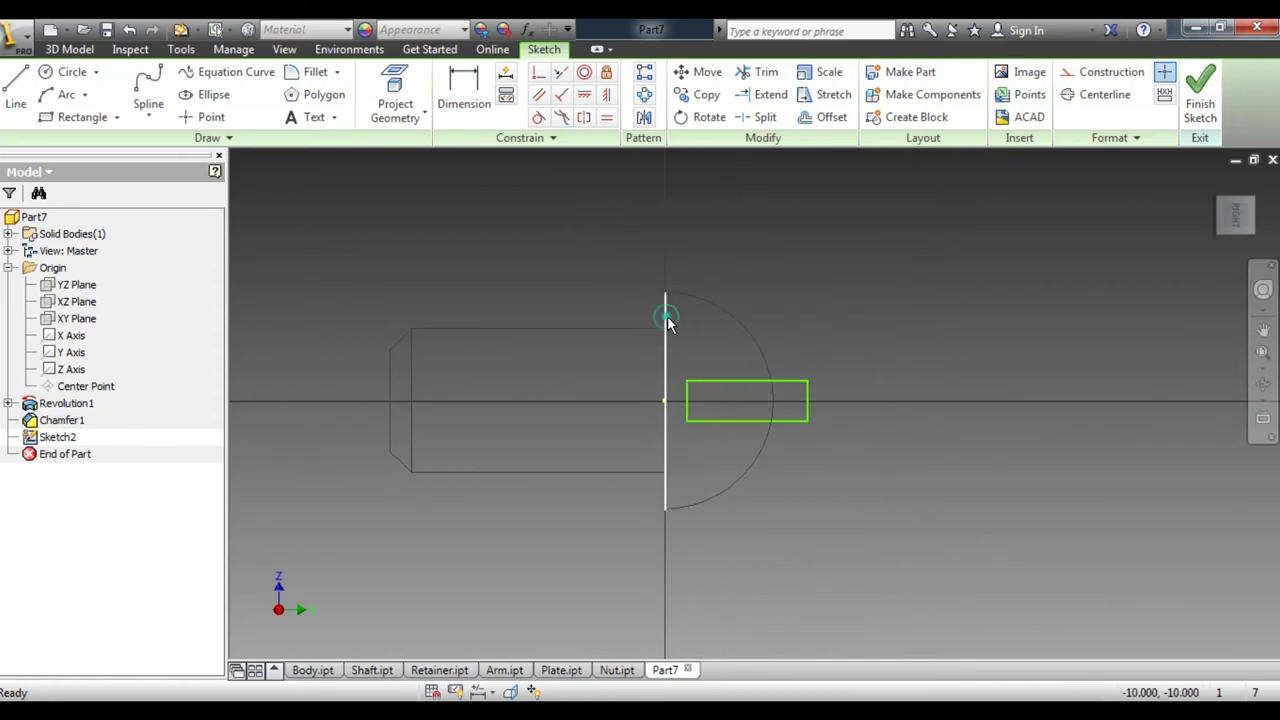
{"action": "left_click", "coordinate": [668, 325]}
{"action": "left_click", "coordinate": [668, 323]}
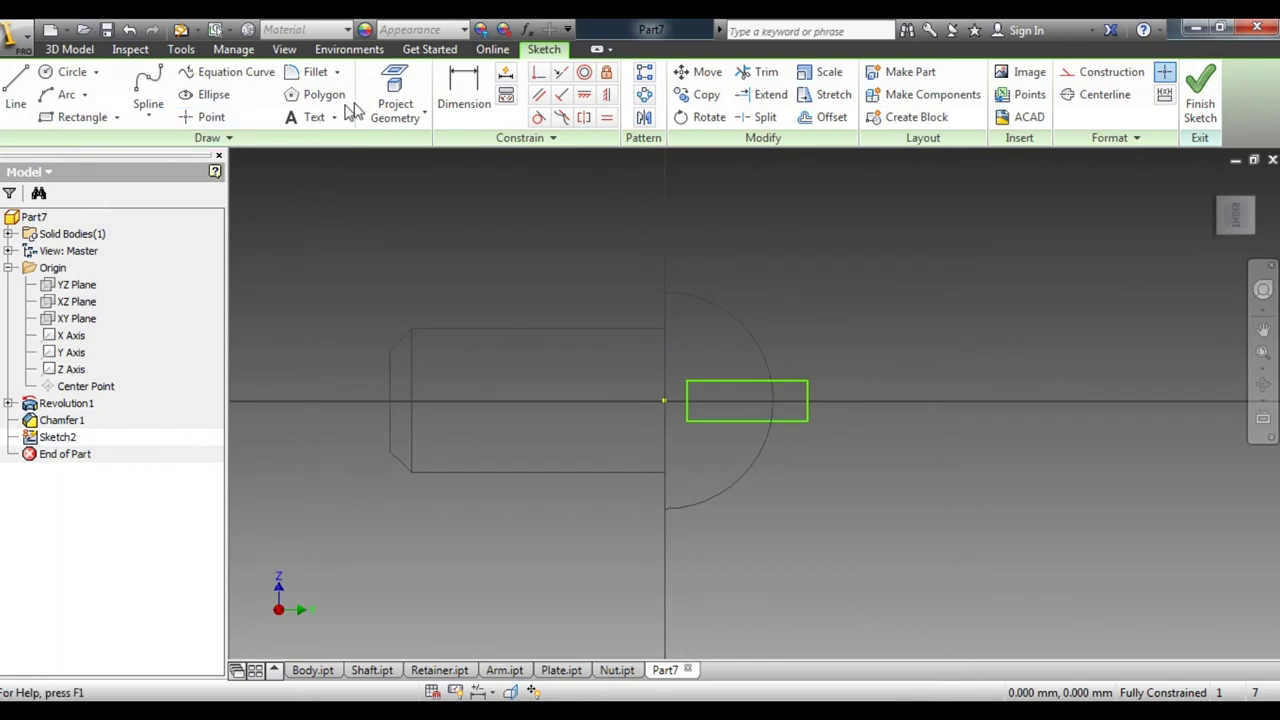
{"action": "left_click", "coordinate": [454, 95]}
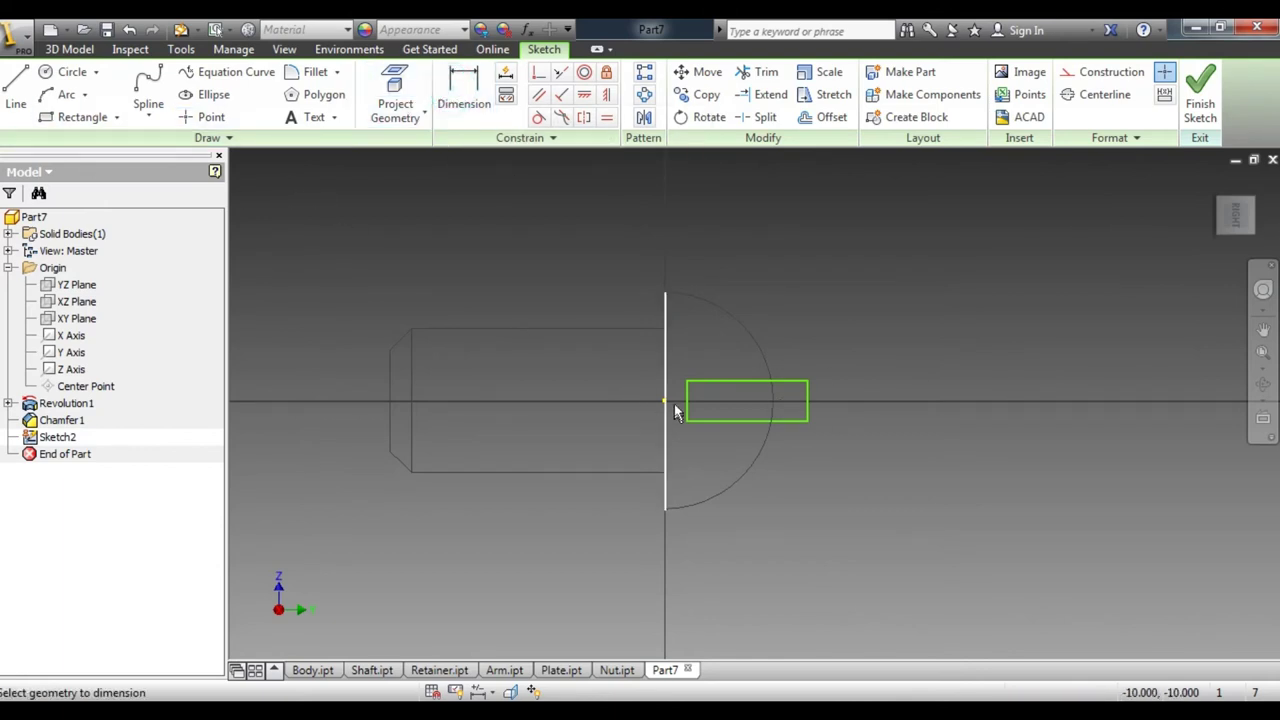
{"action": "scroll", "coordinate": [662, 404], "scroll_direction": "down", "scroll_amount": 2}
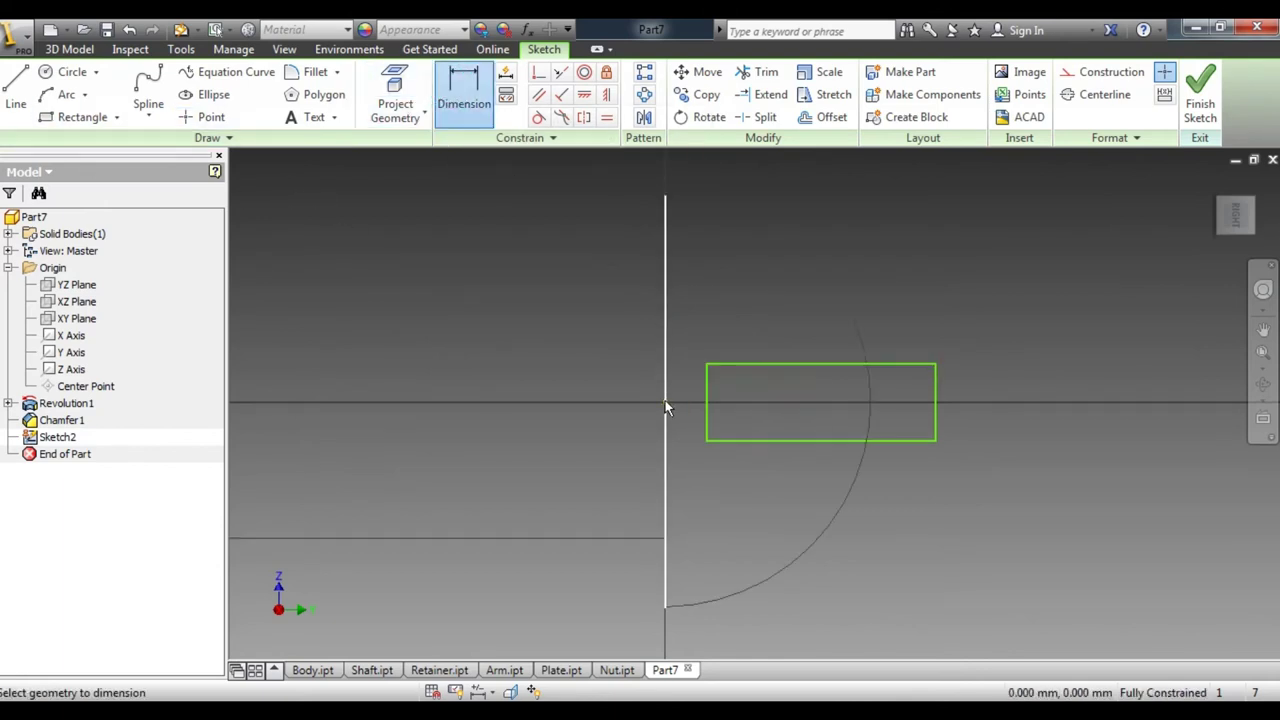
{"action": "left_click", "coordinate": [667, 408]}
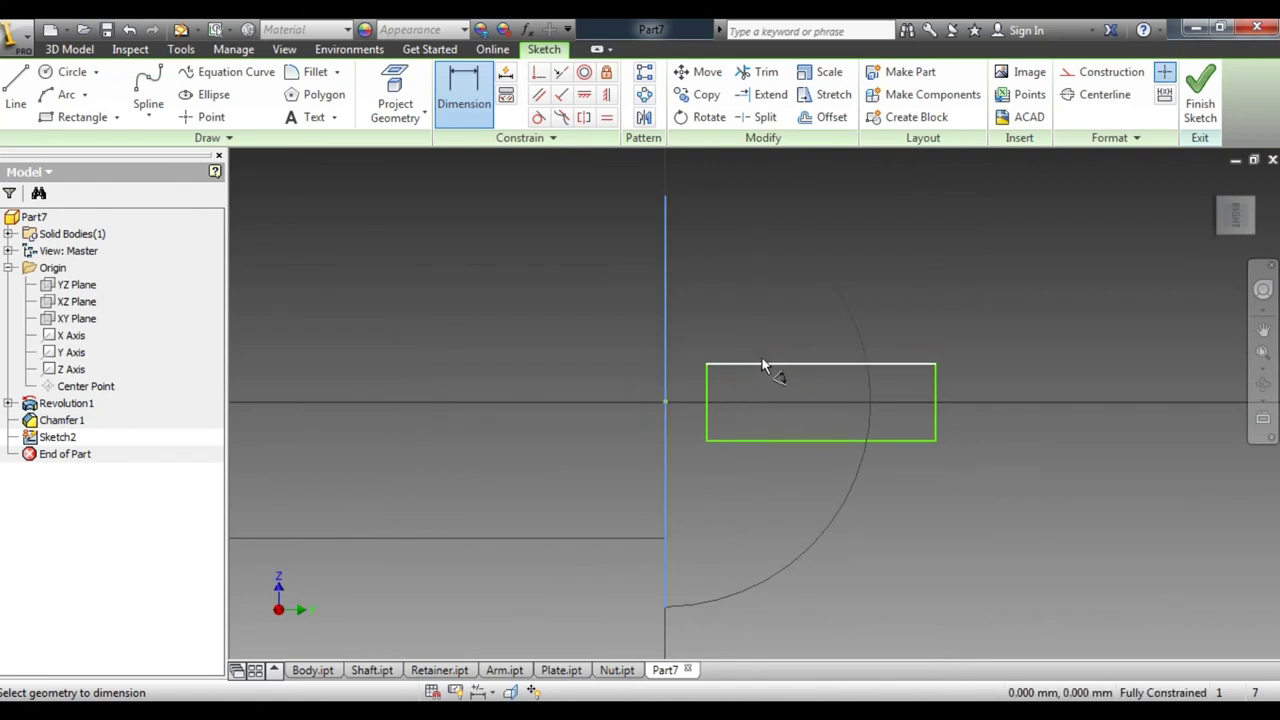
{"action": "left_click", "coordinate": [766, 366]}
{"action": "left_click", "coordinate": [801, 291]}
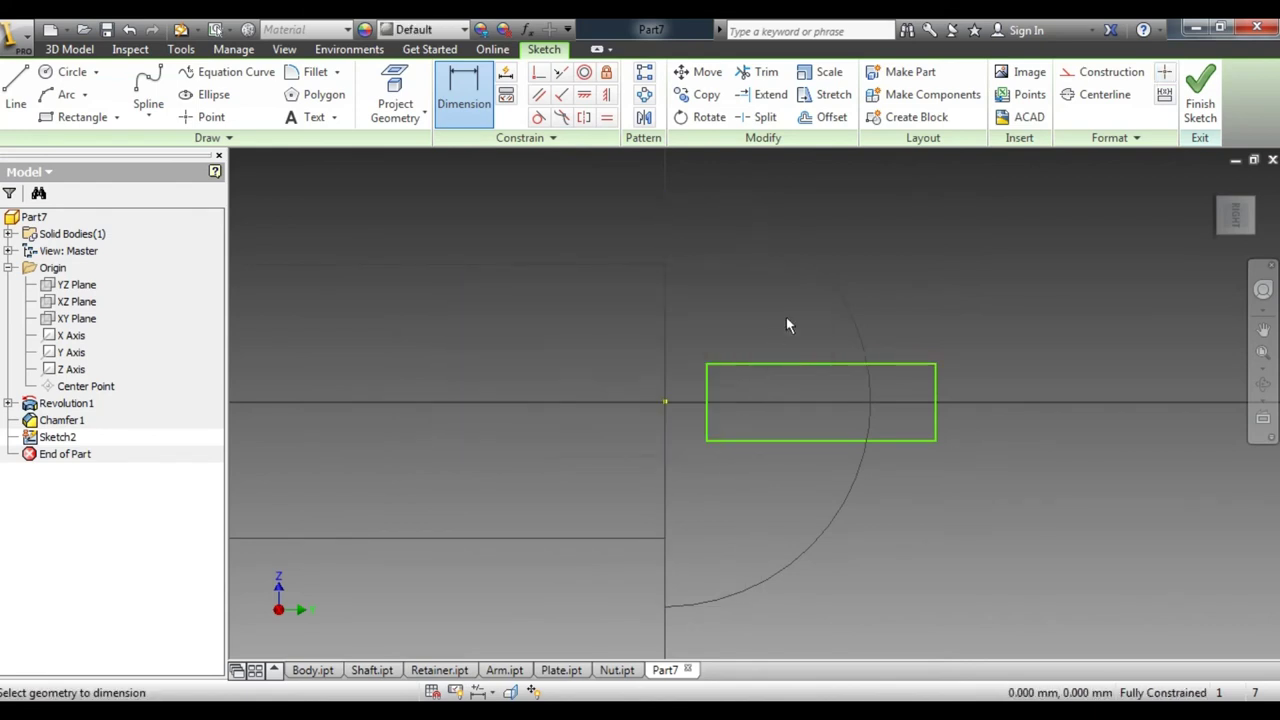
{"action": "left_click", "coordinate": [465, 107]}
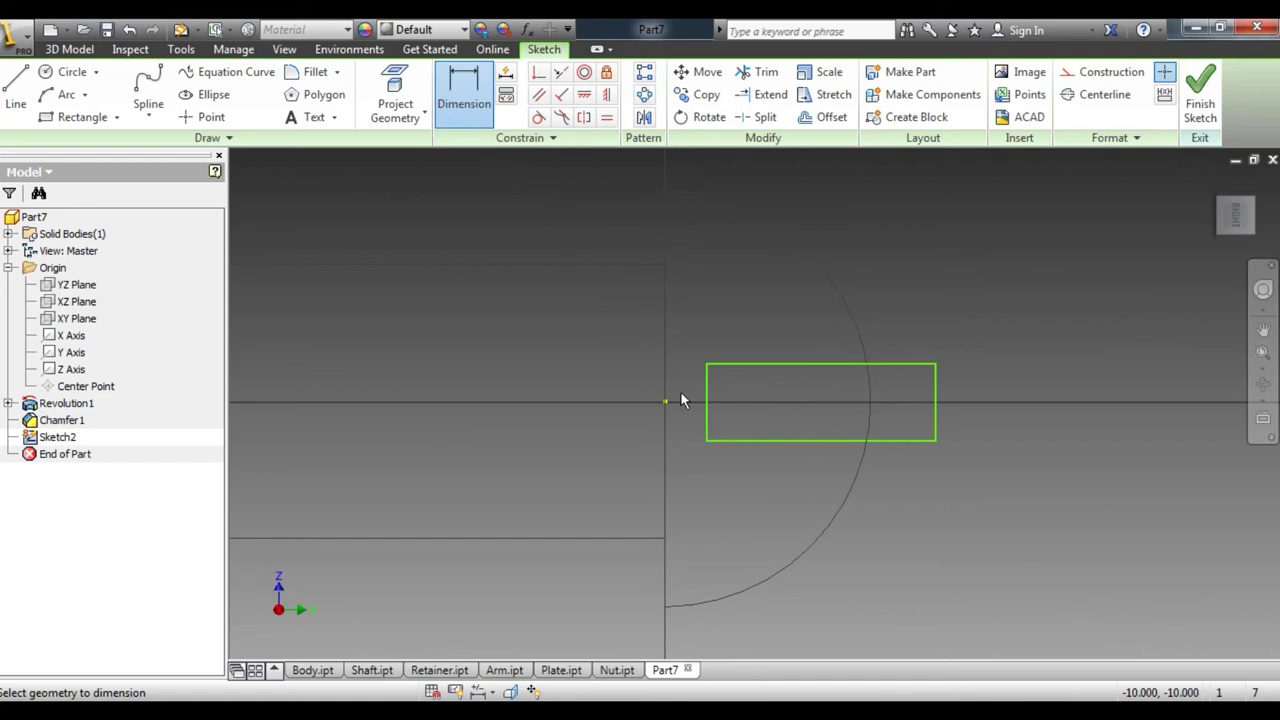
{"action": "left_click", "coordinate": [735, 364]}
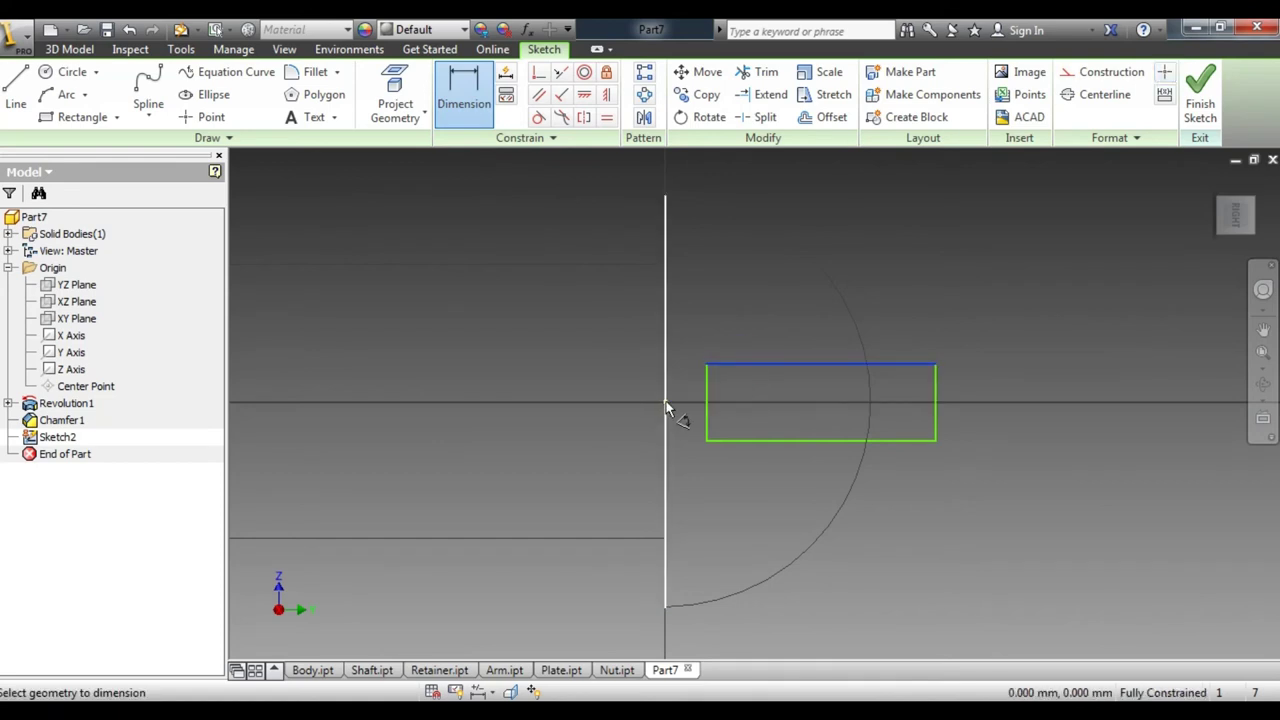
{"action": "left_click", "coordinate": [666, 405]}
{"action": "left_click", "coordinate": [586, 374]}
{"action": "right_click", "coordinate": [588, 376]}
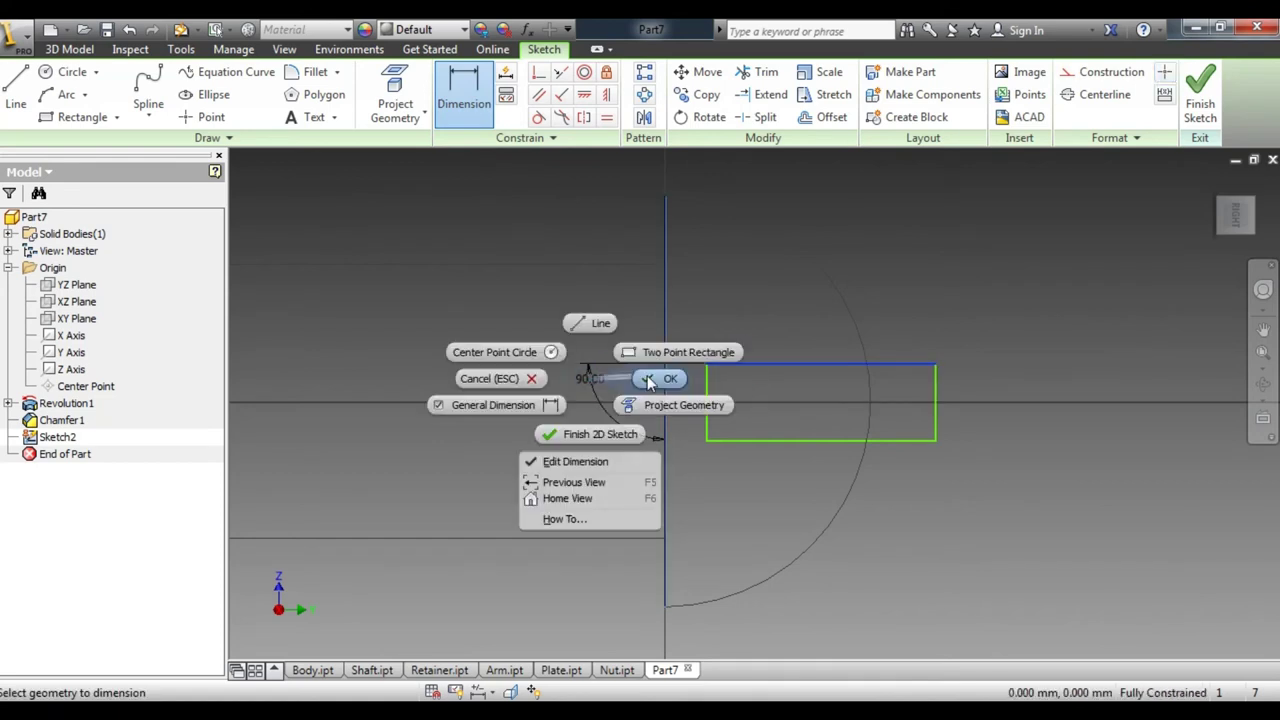
{"action": "left_click", "coordinate": [660, 379]}
- Sketch a horizontal line about 7.3 mm long from the origin along the screw's axis toward the shank
{"action": "left_click", "coordinate": [15, 98]}
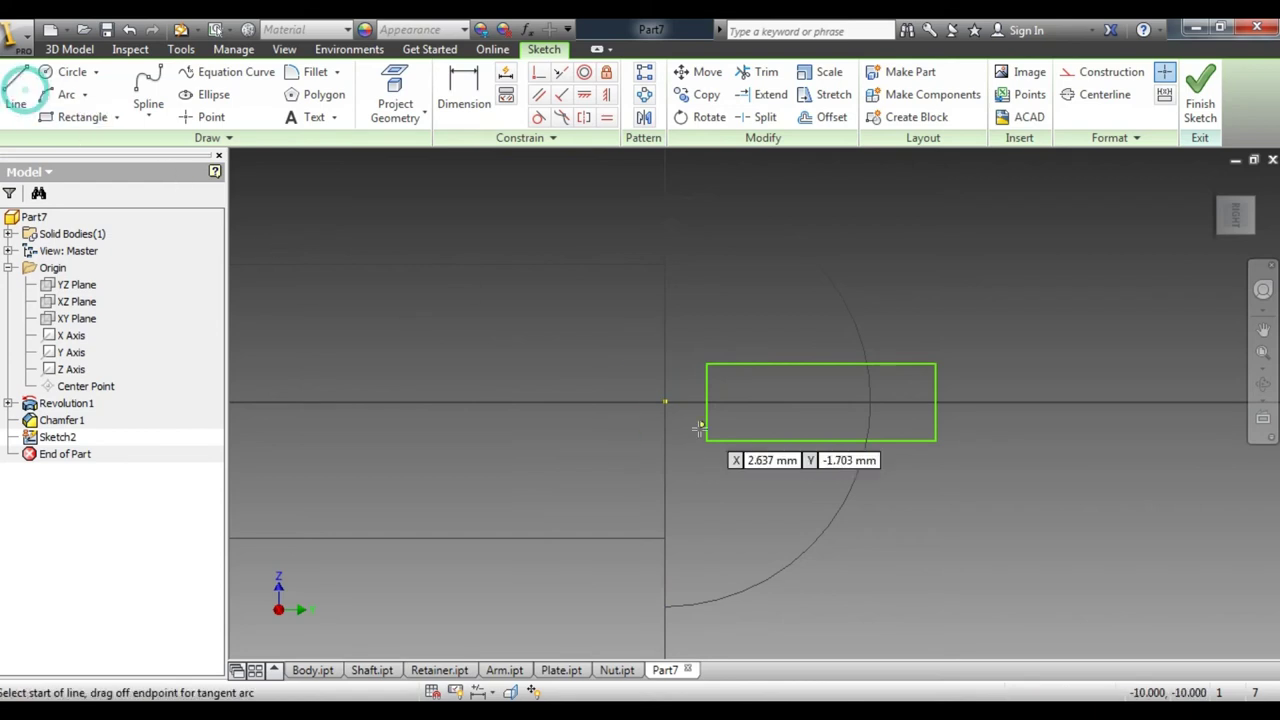
{"action": "left_click", "coordinate": [666, 402]}
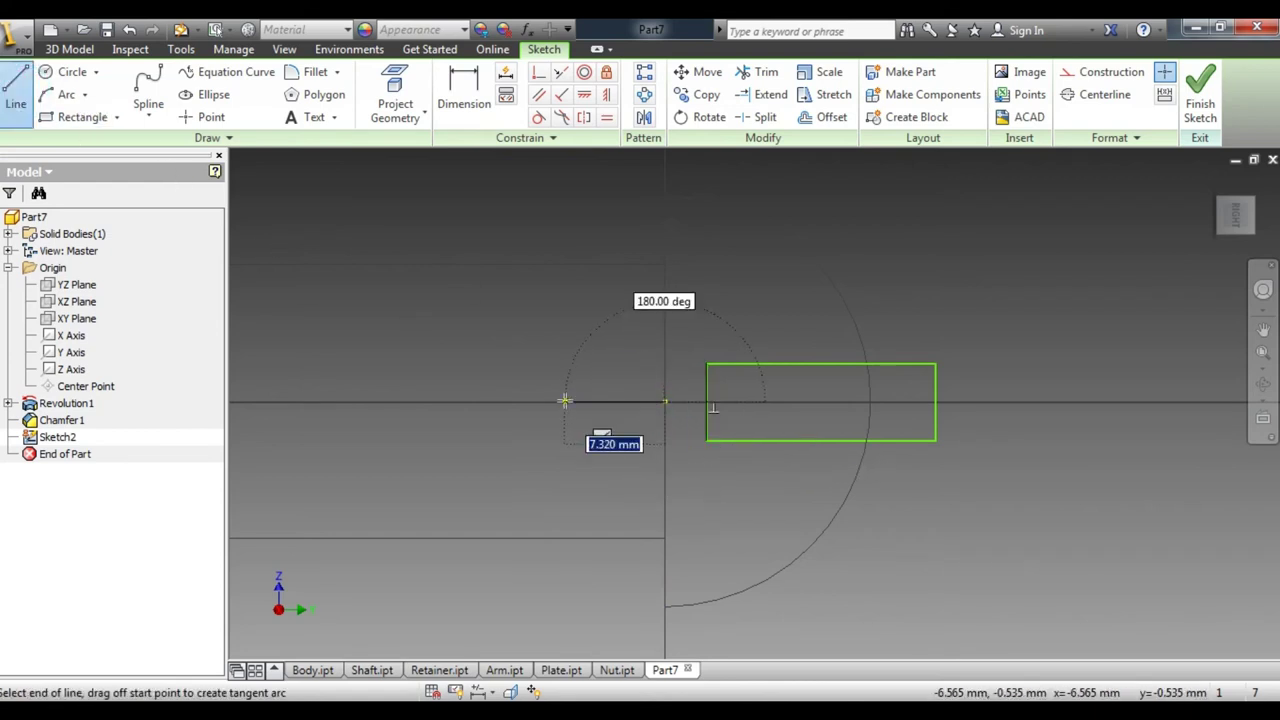
{"action": "left_click", "coordinate": [564, 400]}
{"action": "right_click", "coordinate": [575, 322]}
{"action": "left_click", "coordinate": [656, 325]}
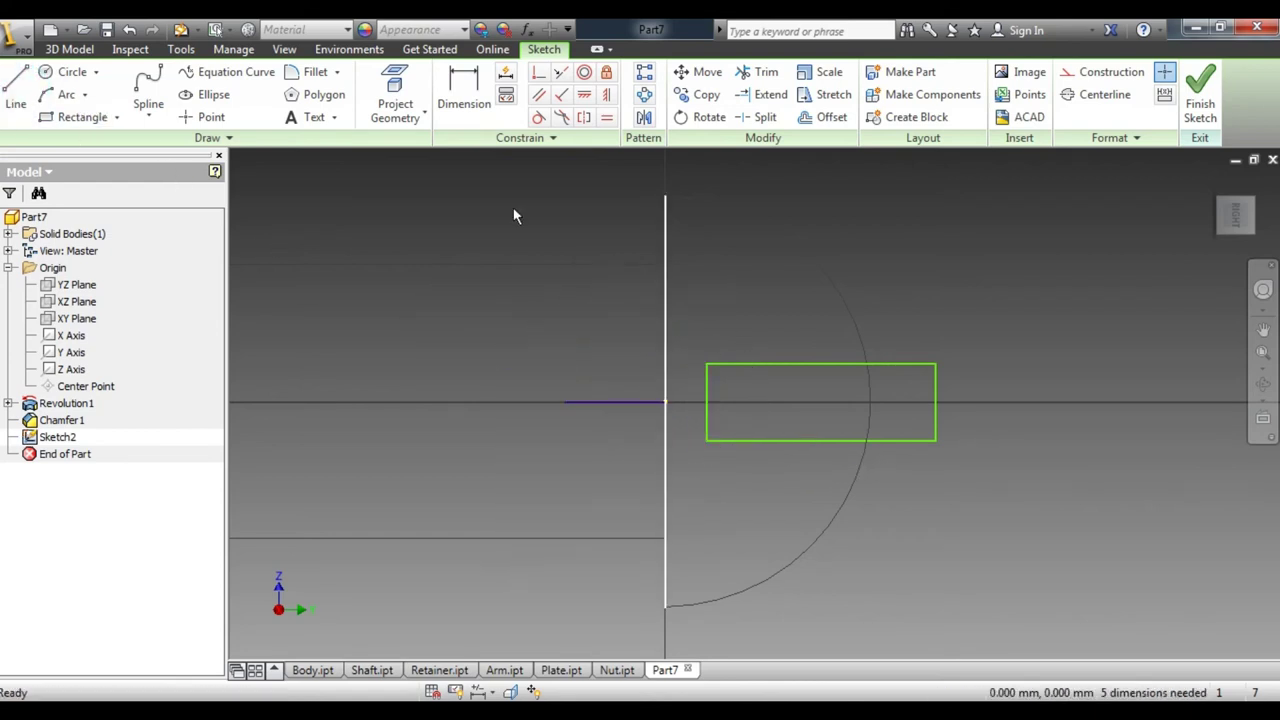
- Dimension the slot rectangle's upper long edge 2 mm from the short line on the screw's axis
{"action": "left_click", "coordinate": [464, 95]}
{"action": "left_click", "coordinate": [753, 372]}
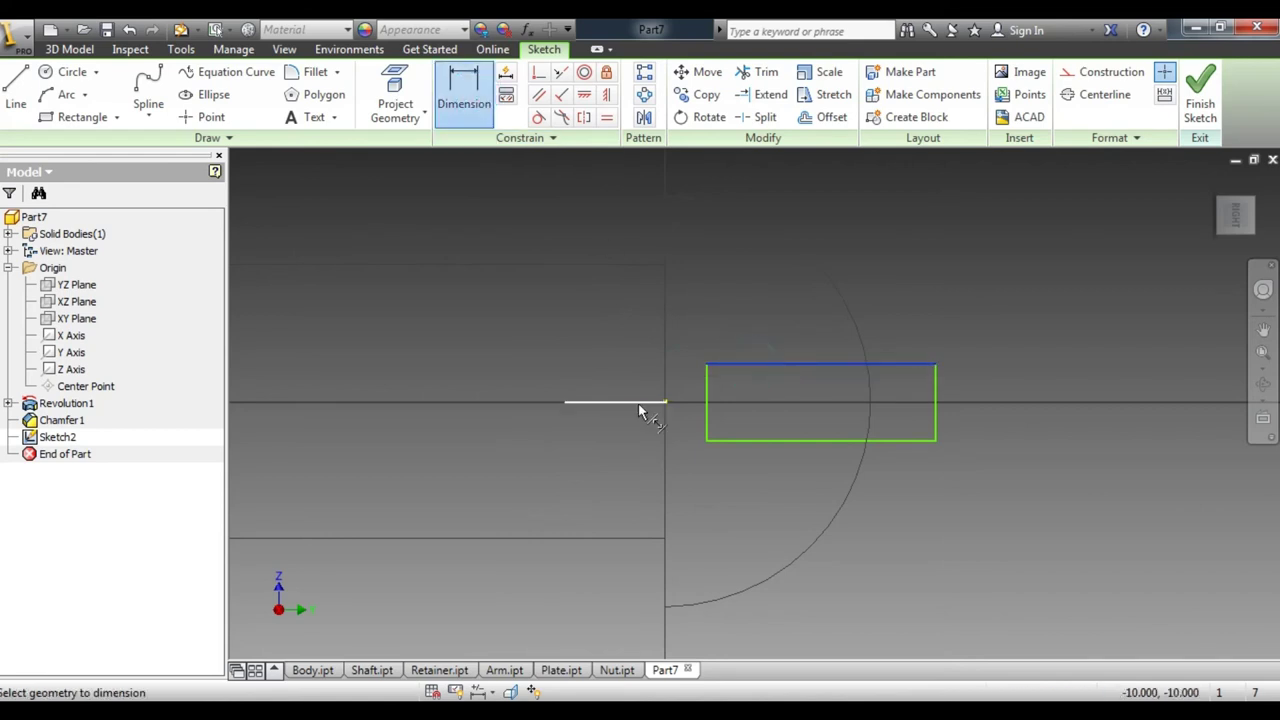
{"action": "left_click", "coordinate": [640, 403]}
{"action": "left_click", "coordinate": [623, 382]}
{"action": "type", "text": "2"}
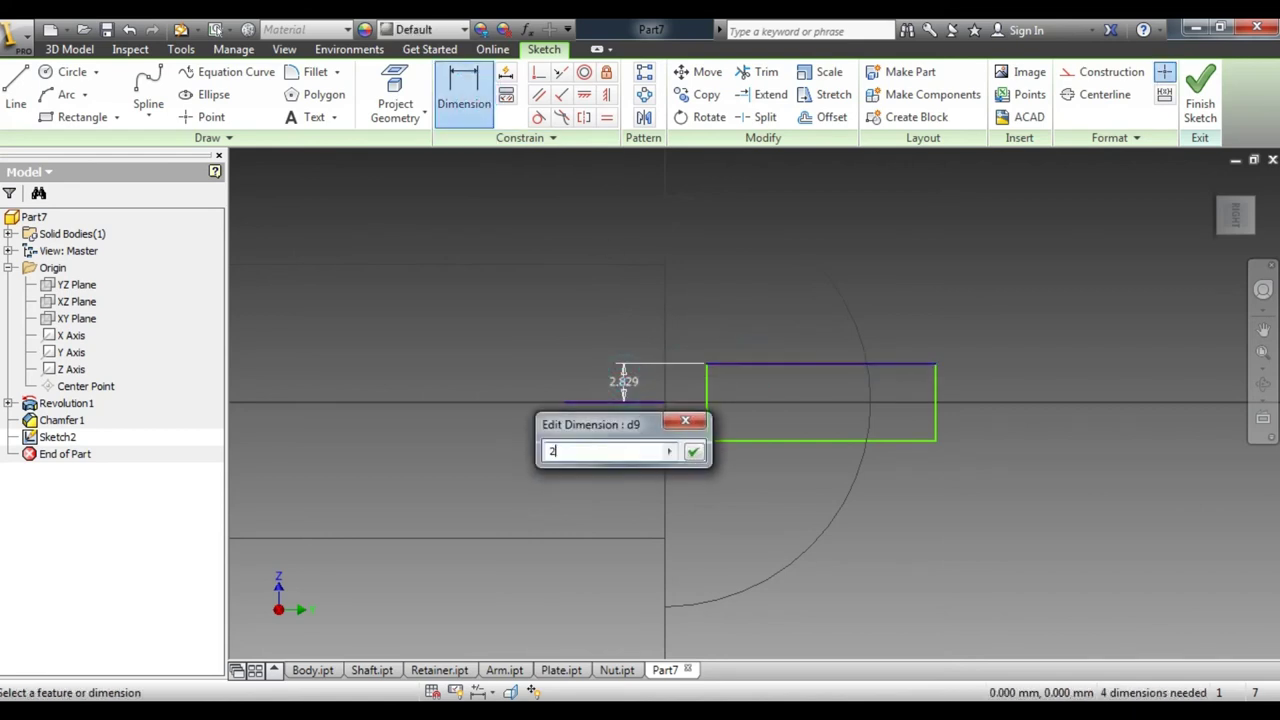
{"action": "key", "text": "Return"}
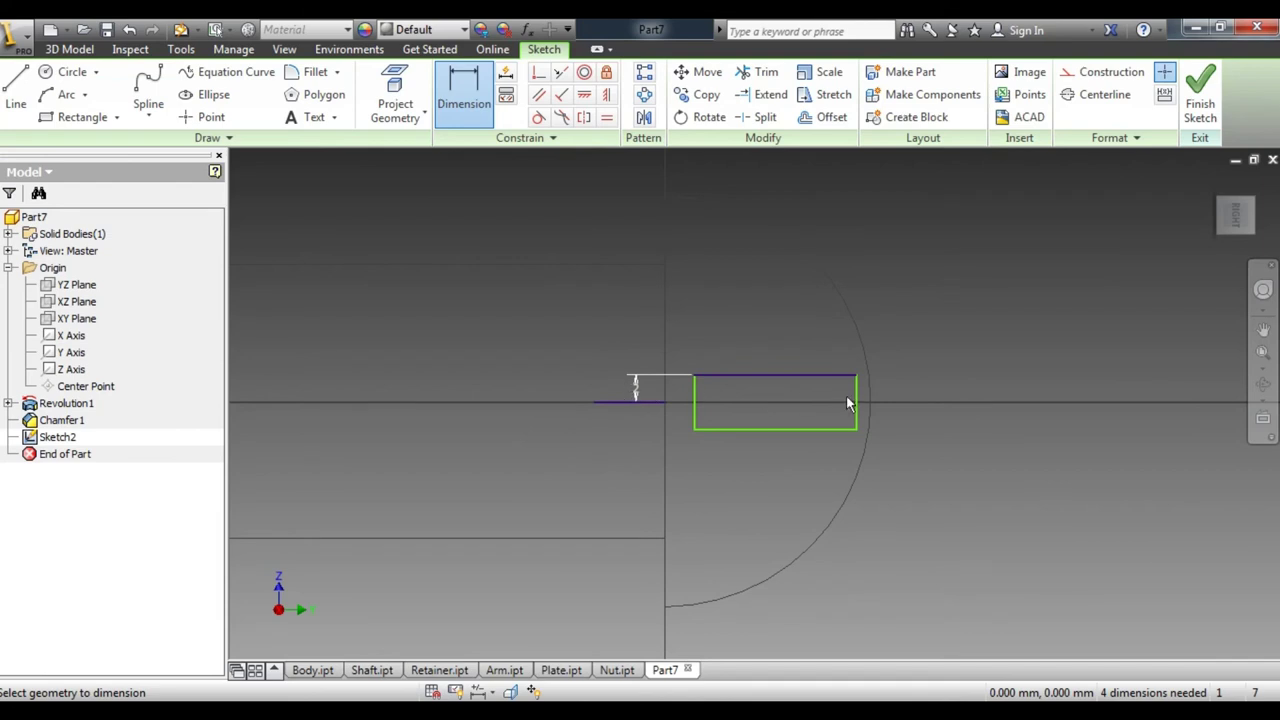
- Dimension the slot rectangle's inner short edge 3 mm from the head's flat face
{"action": "left_click", "coordinate": [665, 420]}
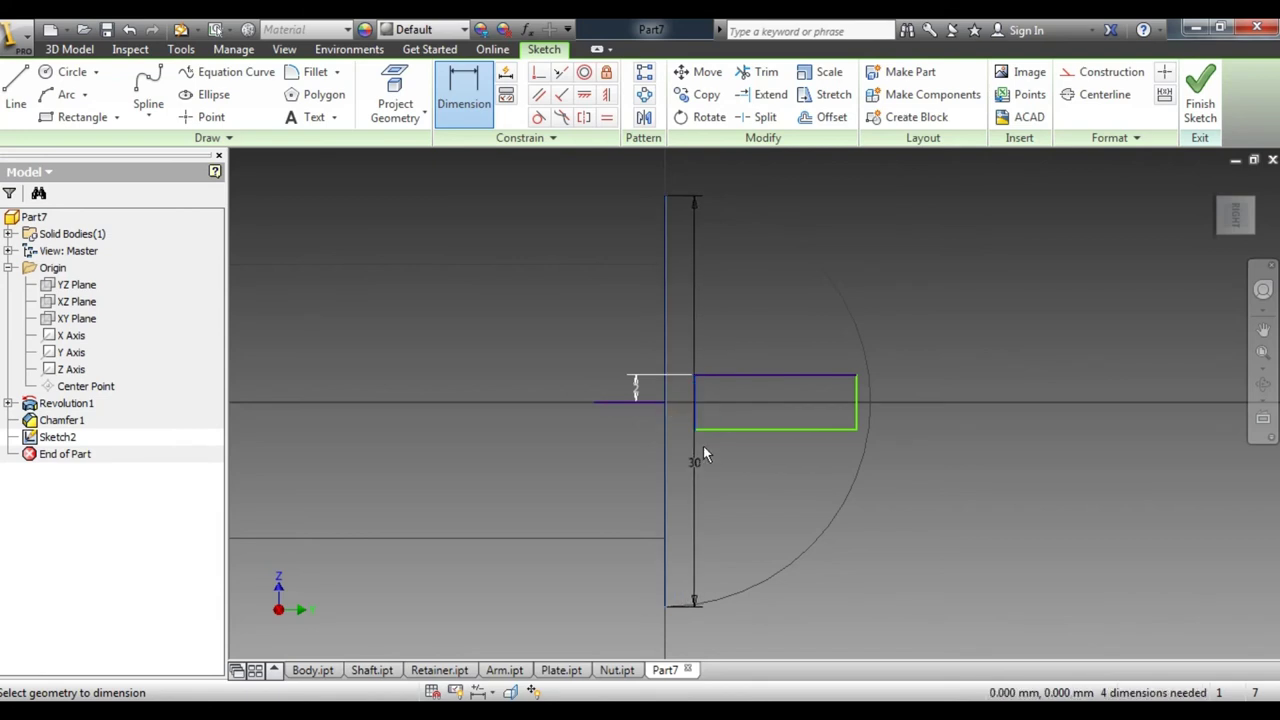
{"action": "key", "text": "Escape"}
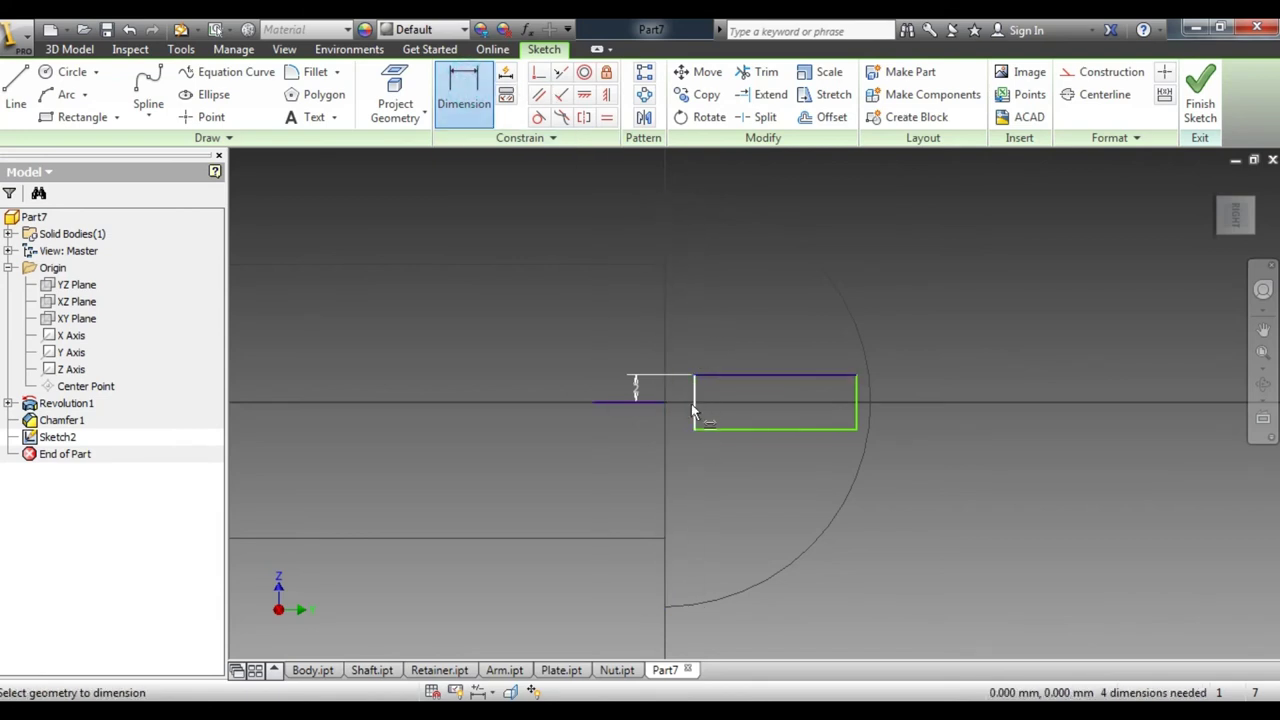
{"action": "left_click", "coordinate": [664, 416]}
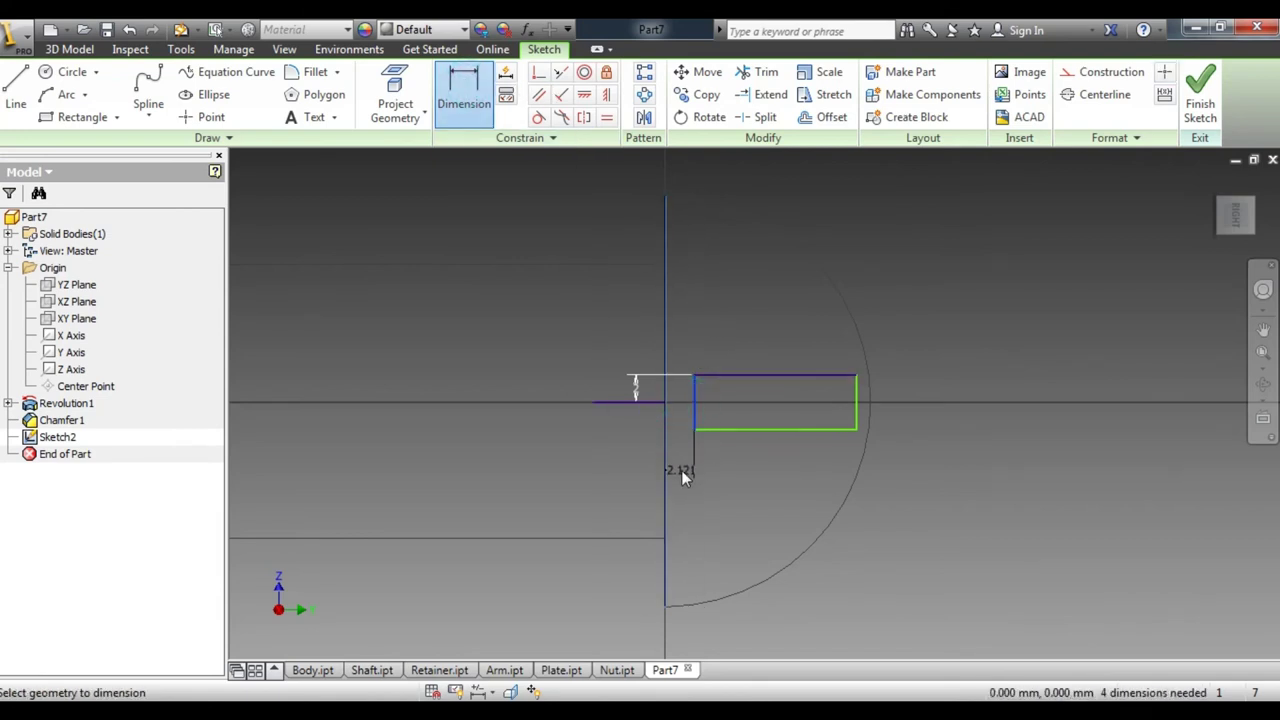
{"action": "left_click", "coordinate": [681, 470]}
{"action": "type", "text": "3"}
{"action": "key", "text": "Return"}
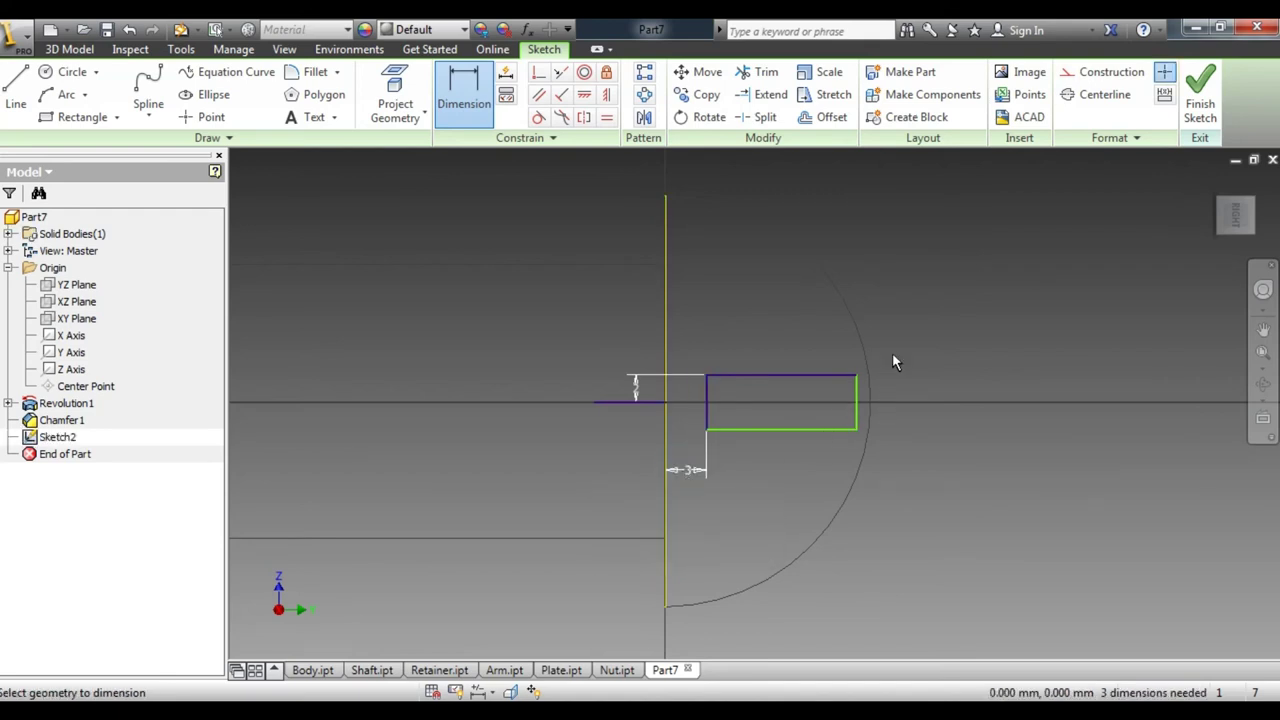
- Dimension the slot rectangle's outer short edge to a width of 4 mm
{"action": "left_click", "coordinate": [854, 404]}
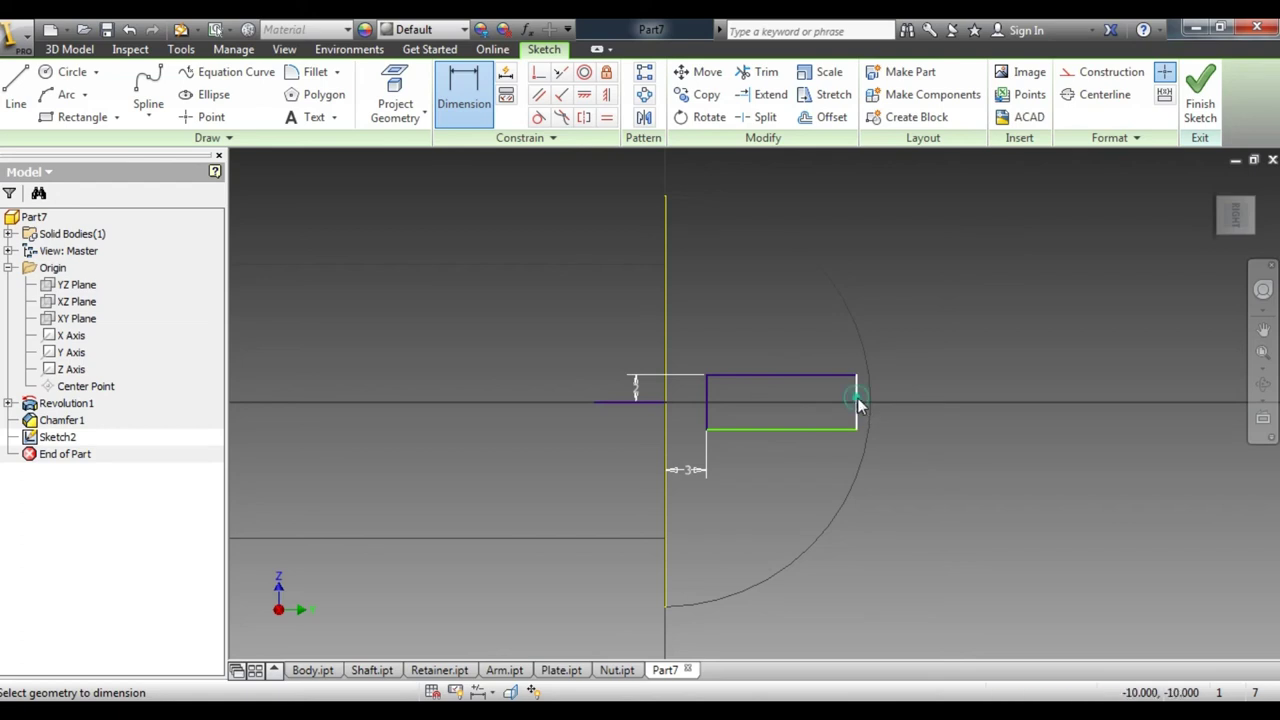
{"action": "left_click", "coordinate": [920, 414]}
{"action": "type", "text": "4"}
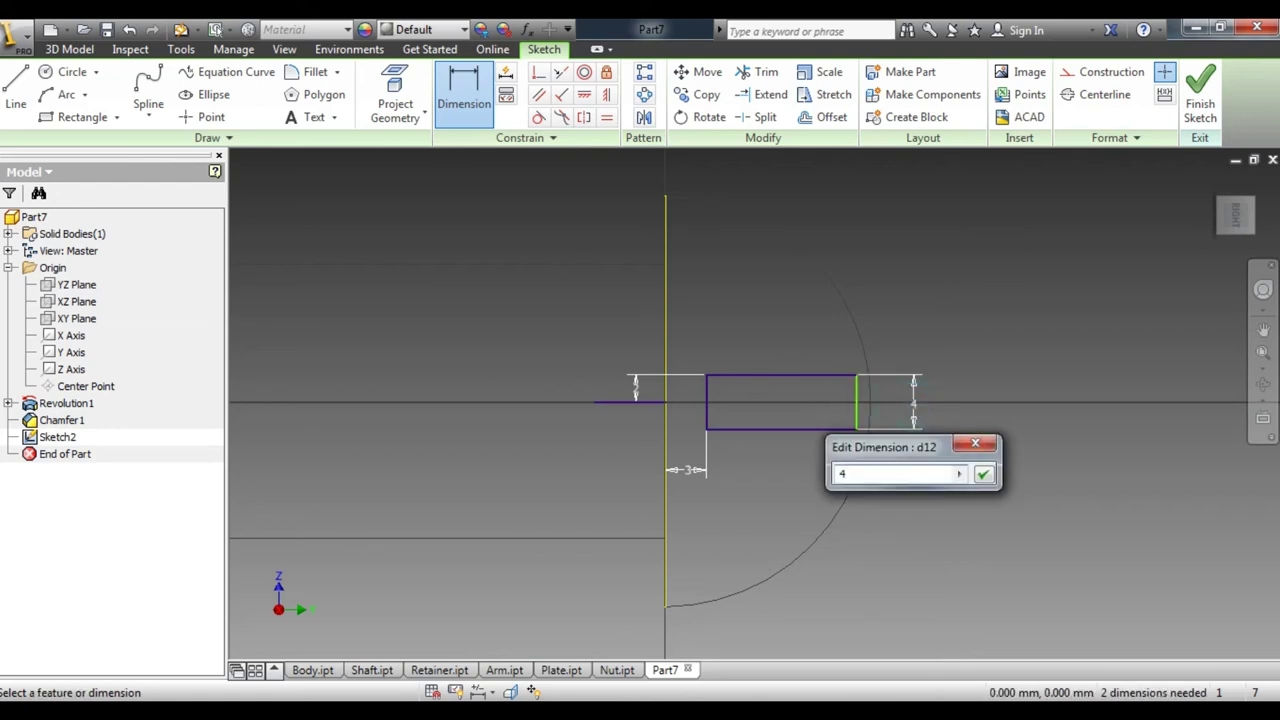
{"action": "key", "text": "Return"}
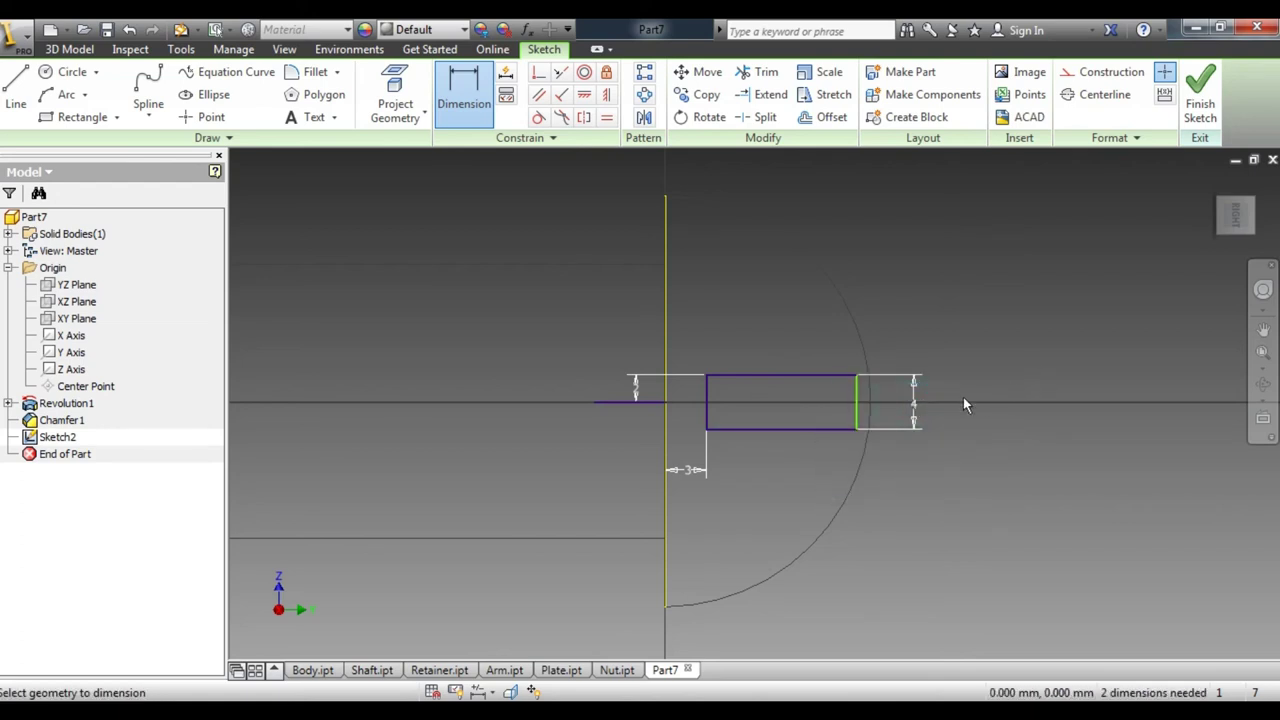
- Project the head's dome arc, make the rectangle's outer short edge tangent to it, and finish the sketch
{"action": "left_click", "coordinate": [395, 95]}
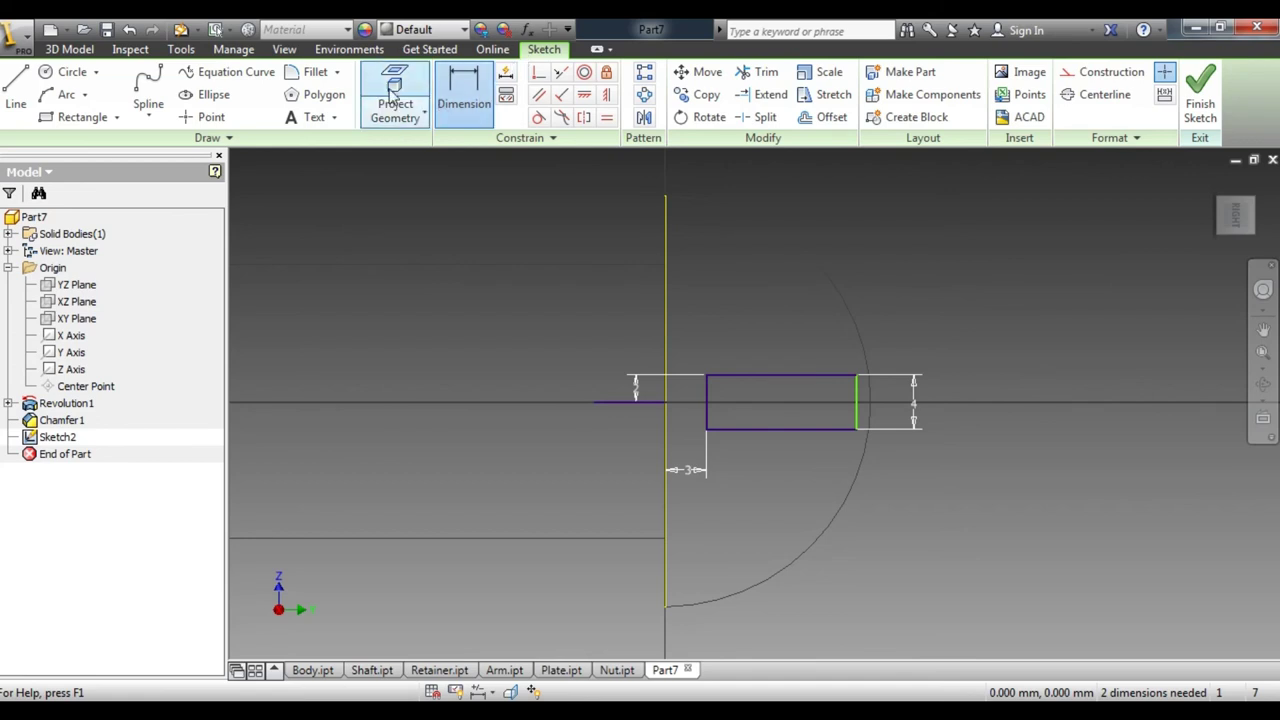
{"action": "left_click", "coordinate": [842, 300]}
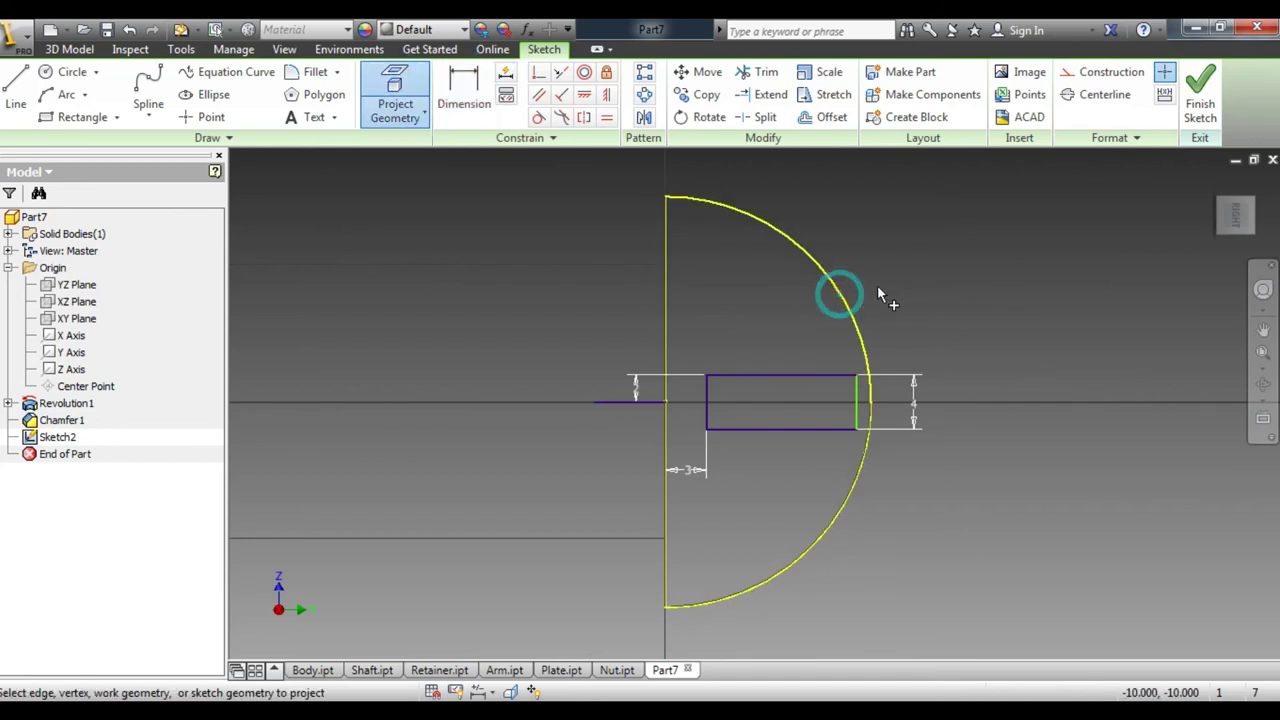
{"action": "left_click", "coordinate": [538, 117]}
{"action": "left_click", "coordinate": [856, 402]}
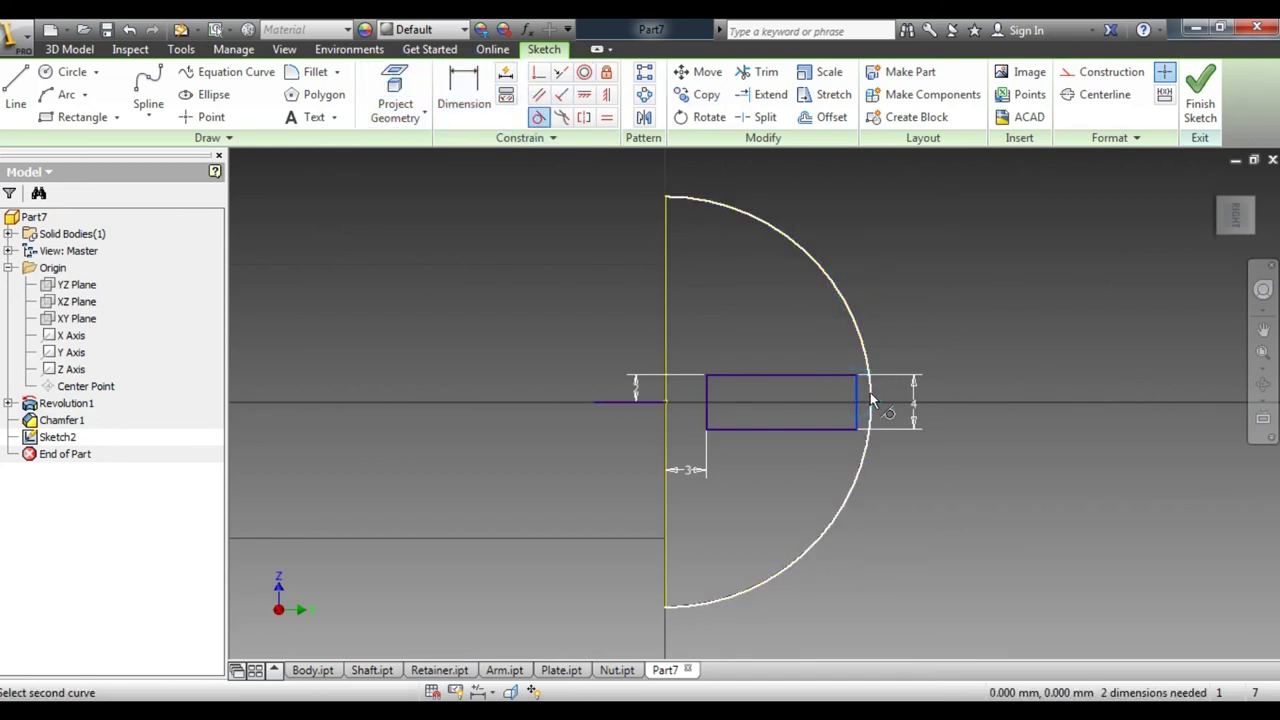
{"action": "left_click", "coordinate": [868, 393]}
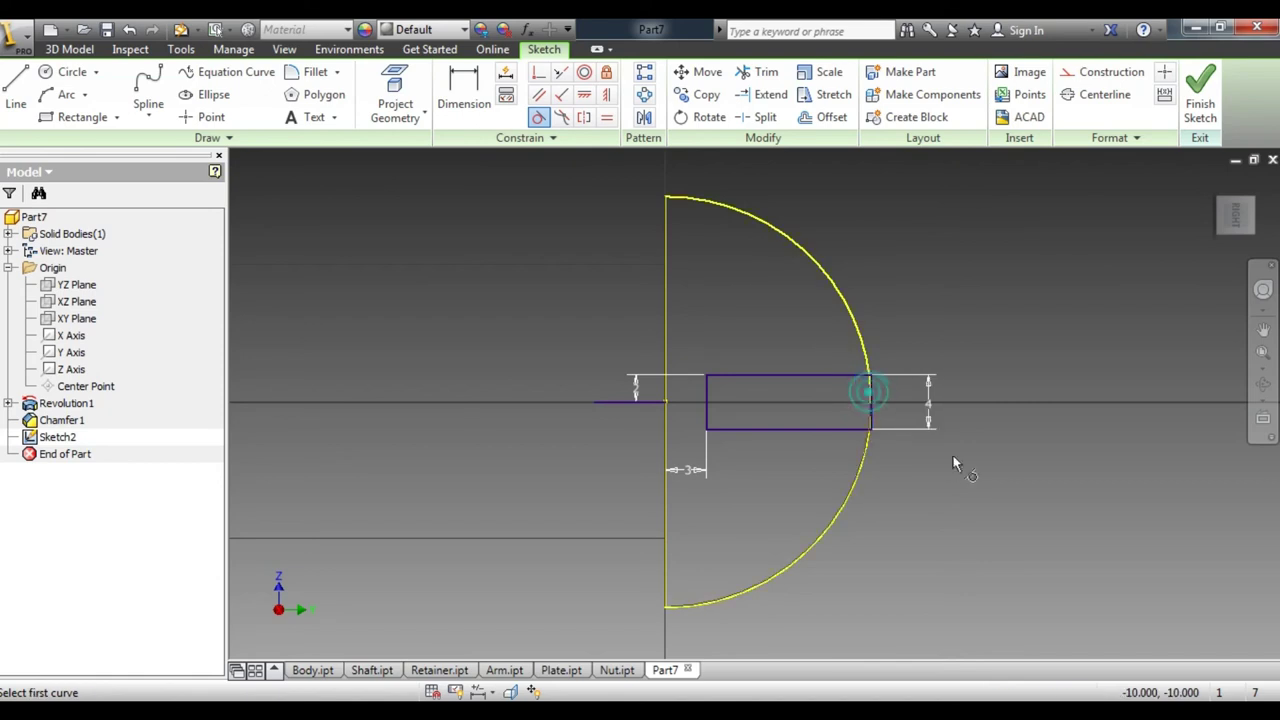
{"action": "right_click", "coordinate": [978, 316]}
{"action": "key", "text": "Escape"}
{"action": "left_click", "coordinate": [1203, 88]}
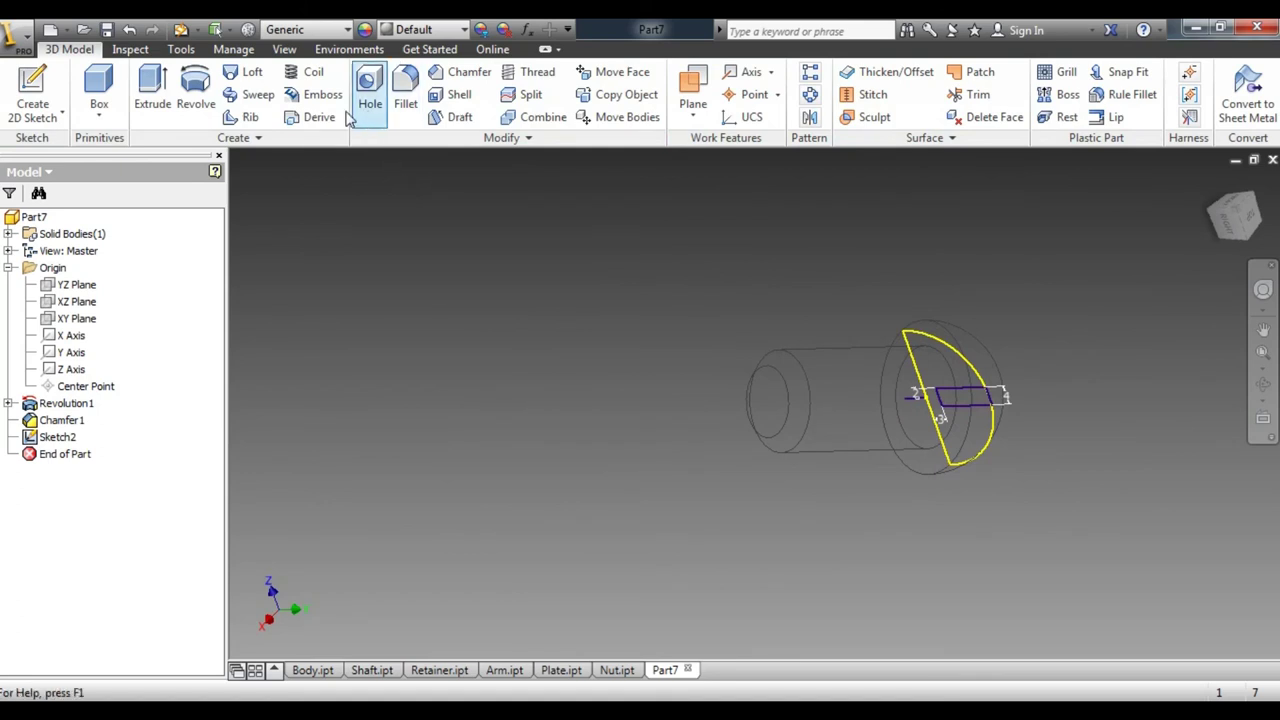
- Extrude the slot rectangle as a cut through the head with extents All in both directions
{"action": "left_click", "coordinate": [152, 88]}
{"action": "left_click", "coordinate": [962, 397]}
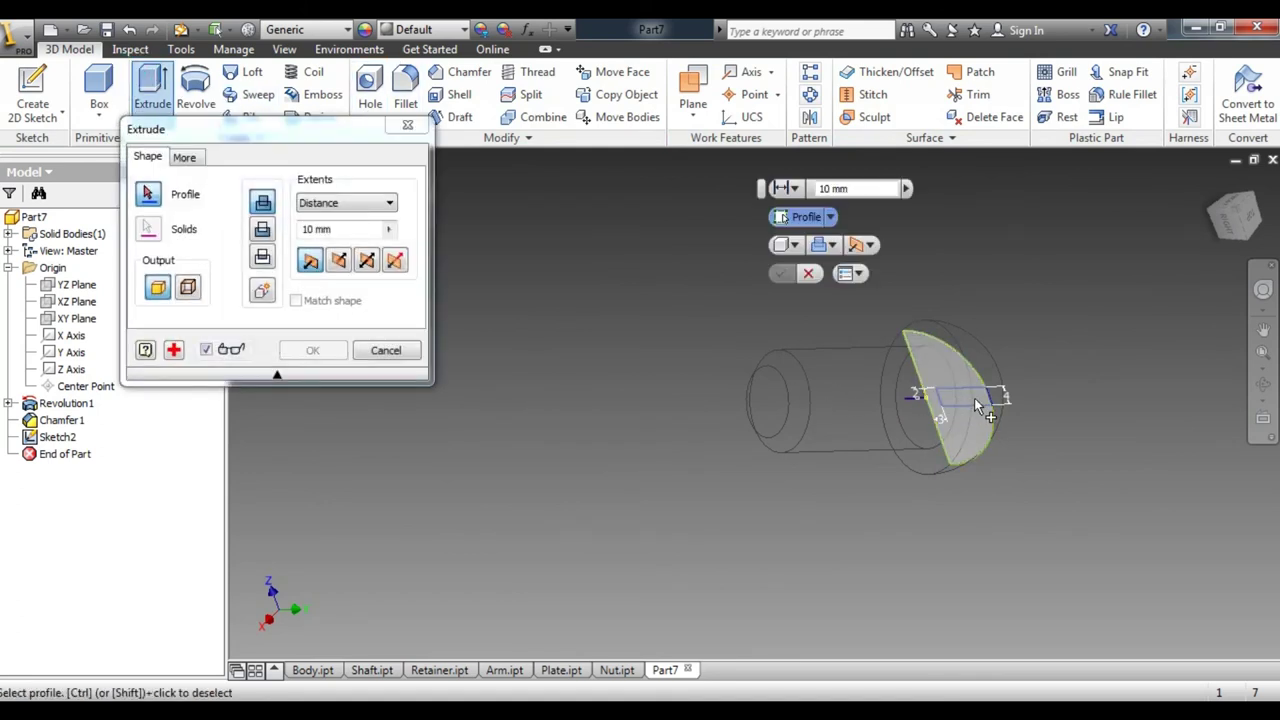
{"action": "scroll", "coordinate": [980, 400], "scroll_direction": "up", "scroll_amount": 2}
{"action": "left_click", "coordinate": [990, 402]}
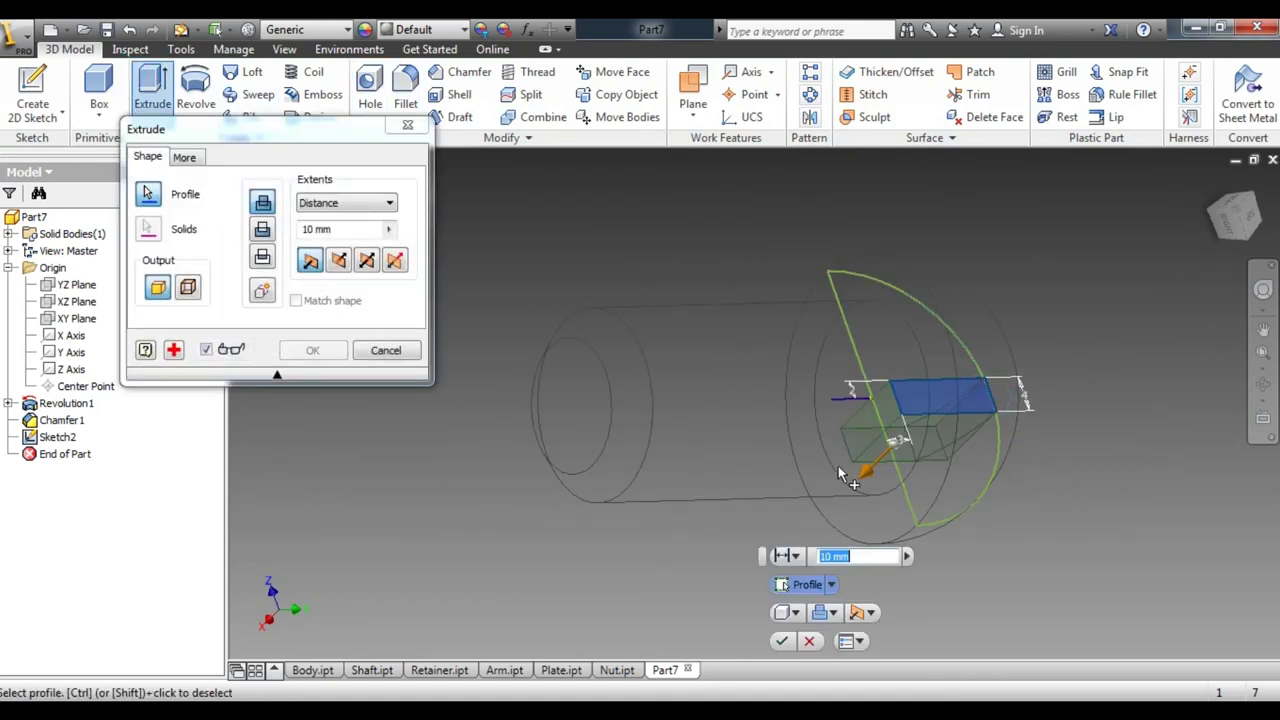
{"action": "left_click", "coordinate": [262, 229]}
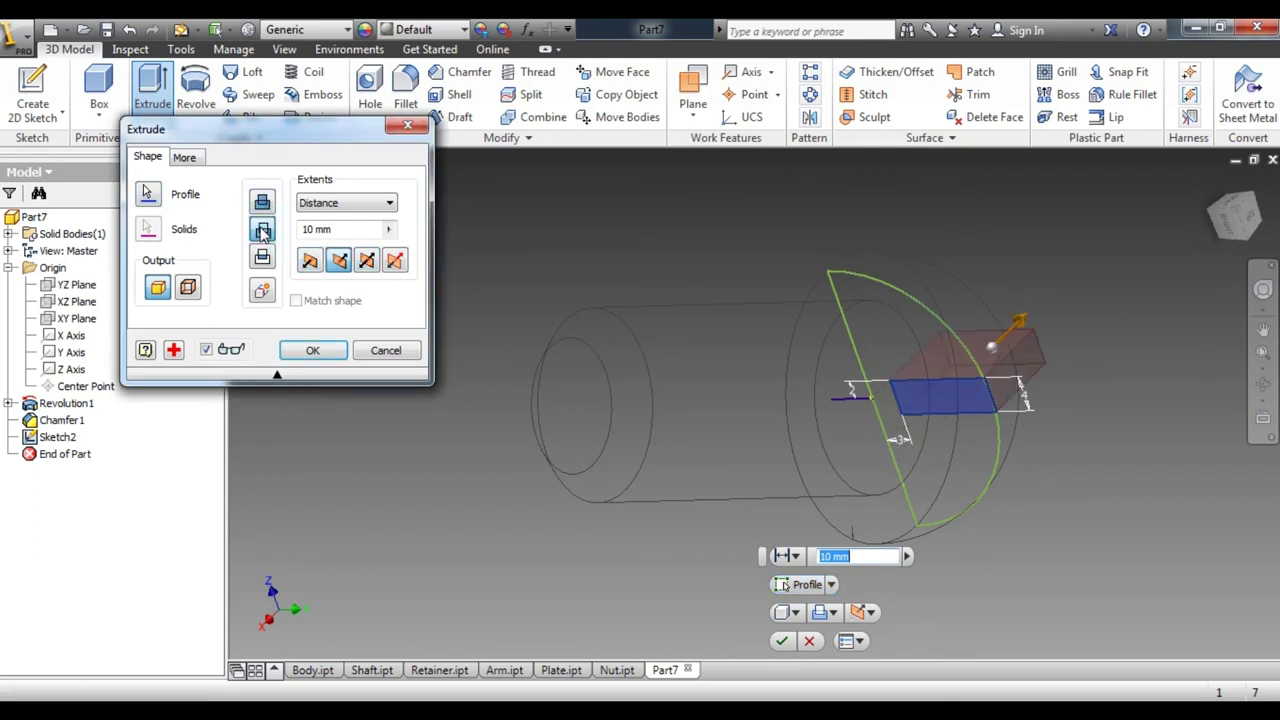
{"action": "left_click", "coordinate": [368, 260]}
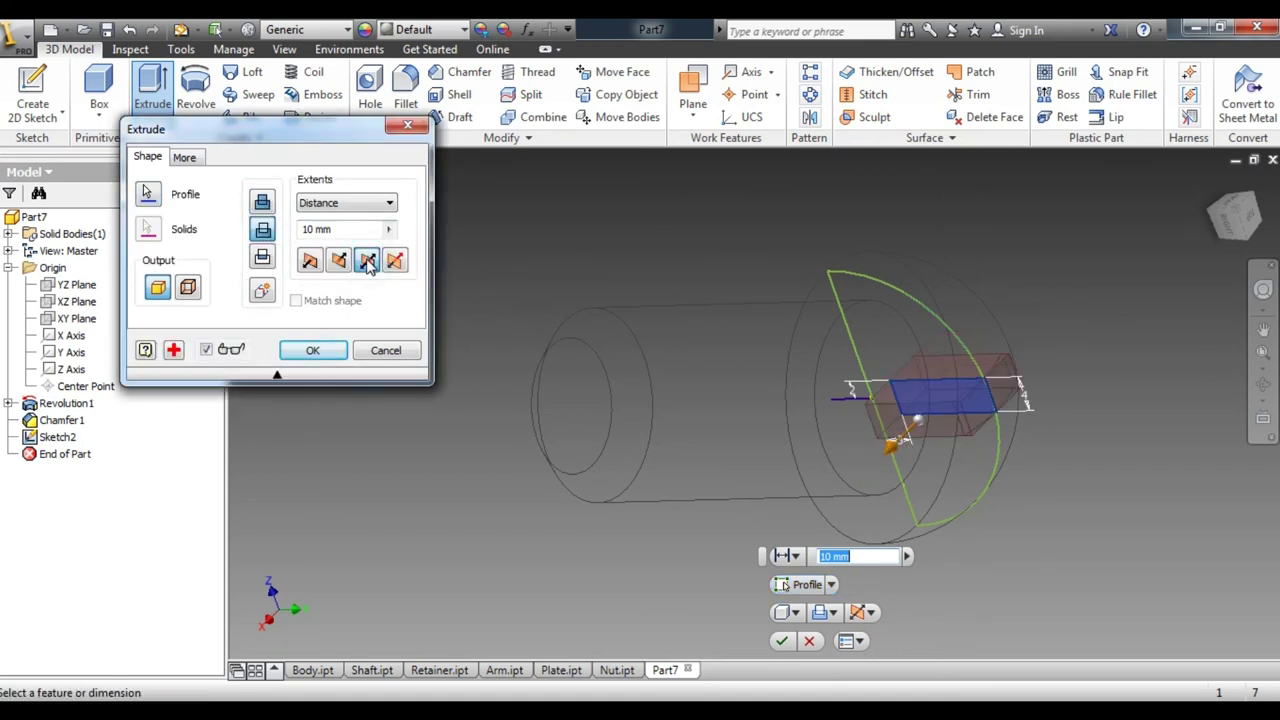
{"action": "left_click", "coordinate": [340, 203]}
{"action": "left_click", "coordinate": [337, 267]}
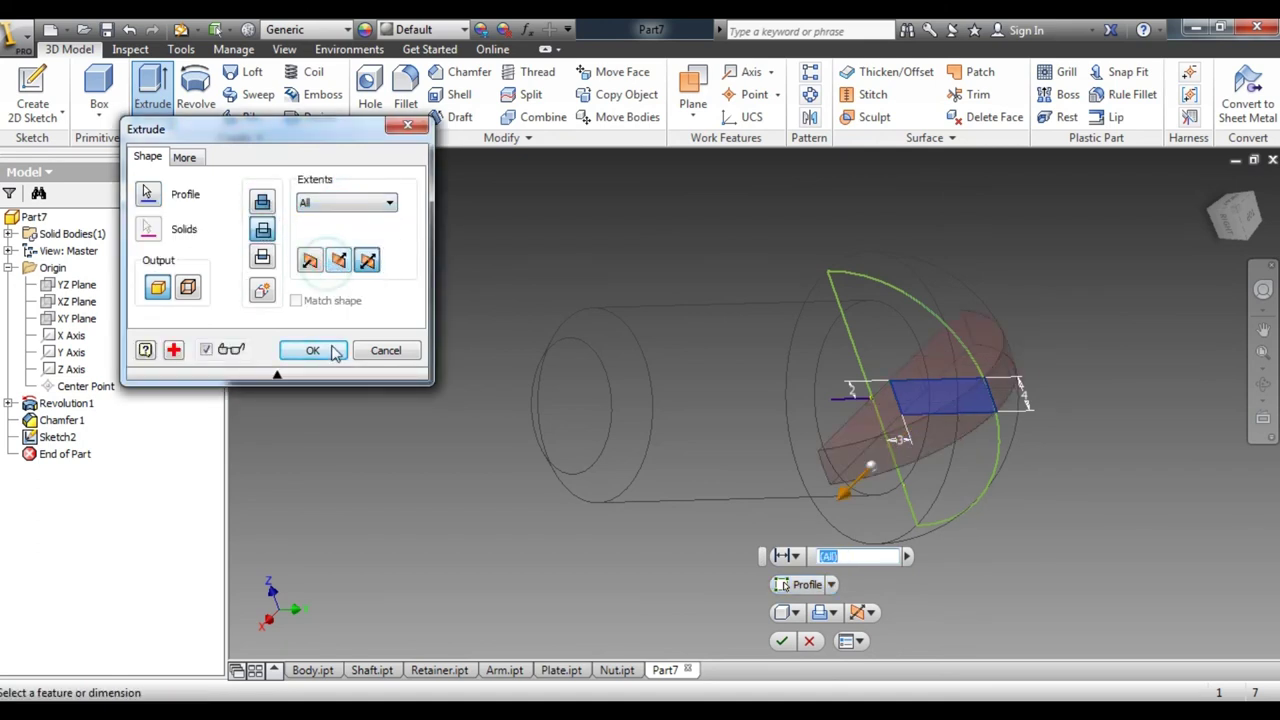
{"action": "left_click", "coordinate": [312, 350]}
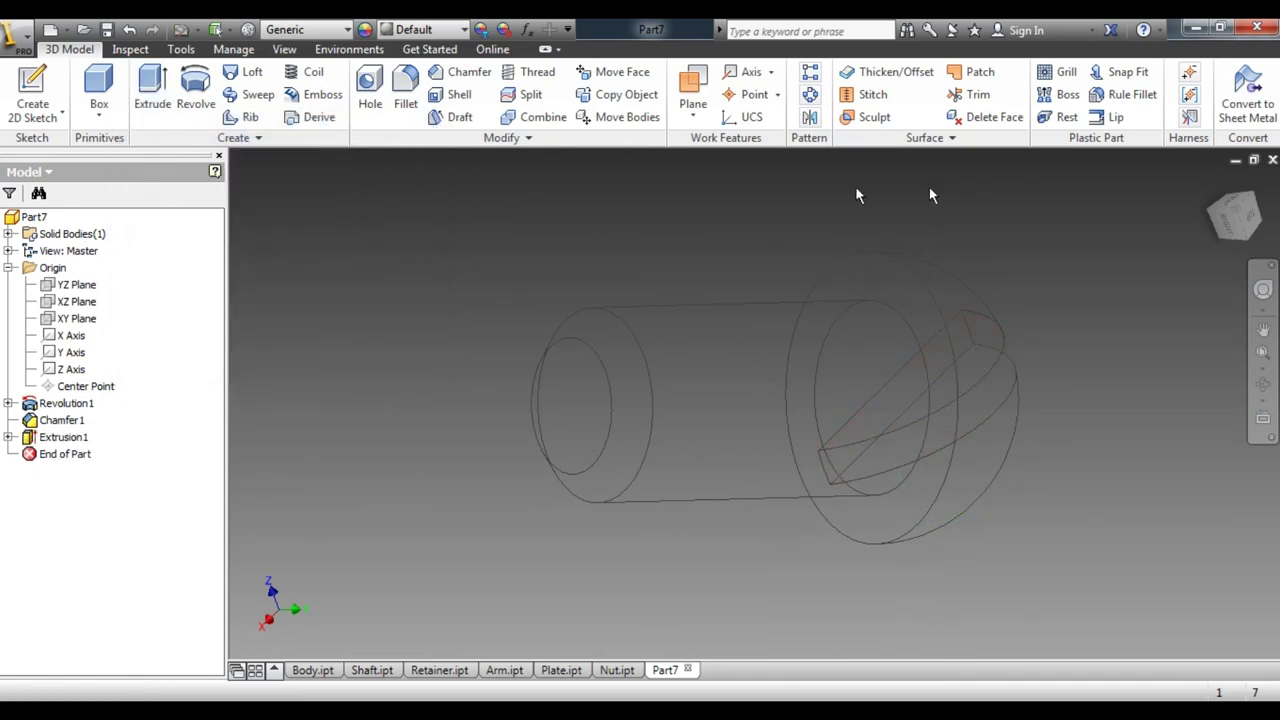
- Set the screw model's visual style to Shaded
{"action": "left_click", "coordinate": [284, 49]}
{"action": "left_click", "coordinate": [230, 116]}
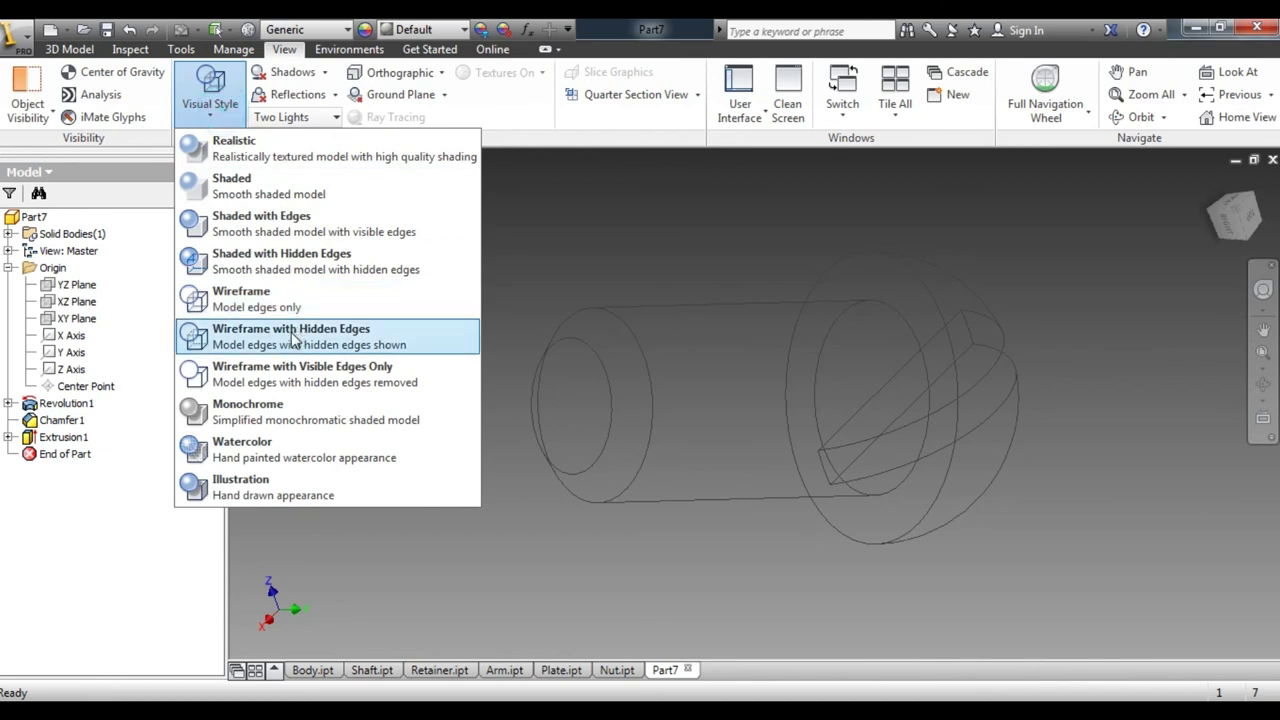
{"action": "left_click", "coordinate": [280, 195]}
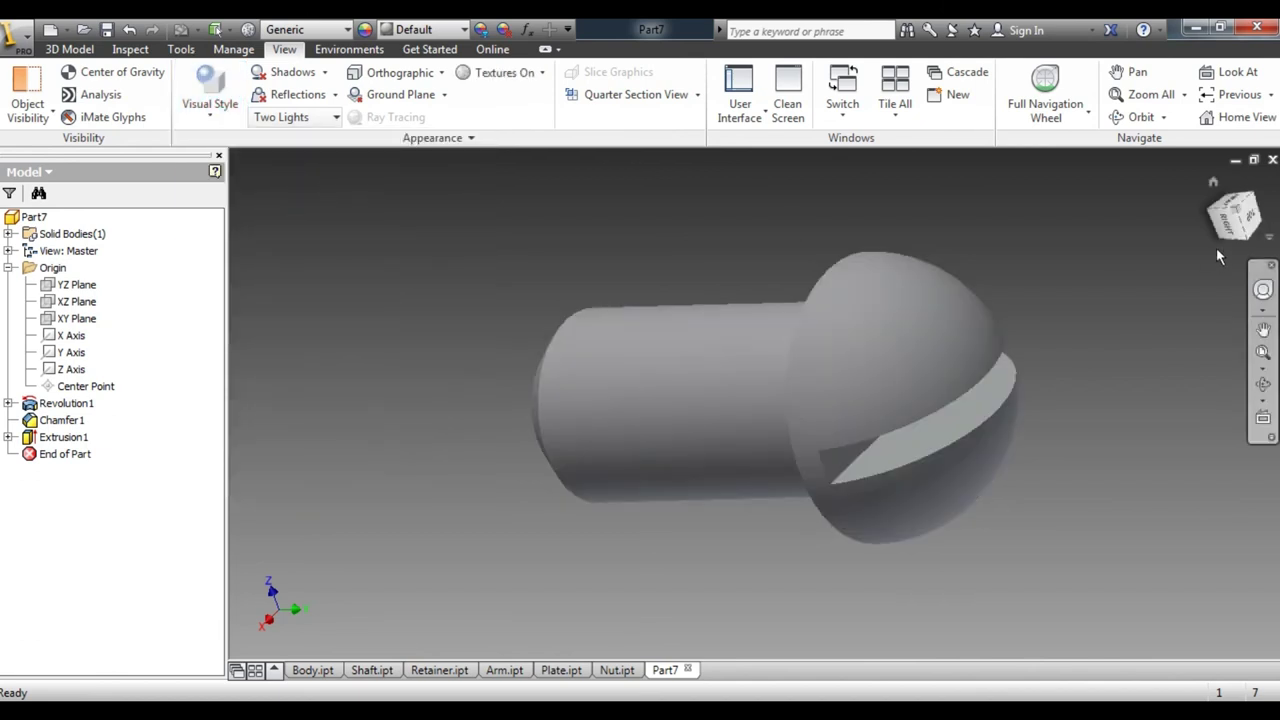
{"action": "mouse_move", "coordinate": [1240, 222]}
{"action": "left_mouse_down"}
{"action": "mouse_move", "coordinate": [1200, 268]}
{"action": "mouse_move", "coordinate": [1222, 248]}
{"action": "left_mouse_up"}
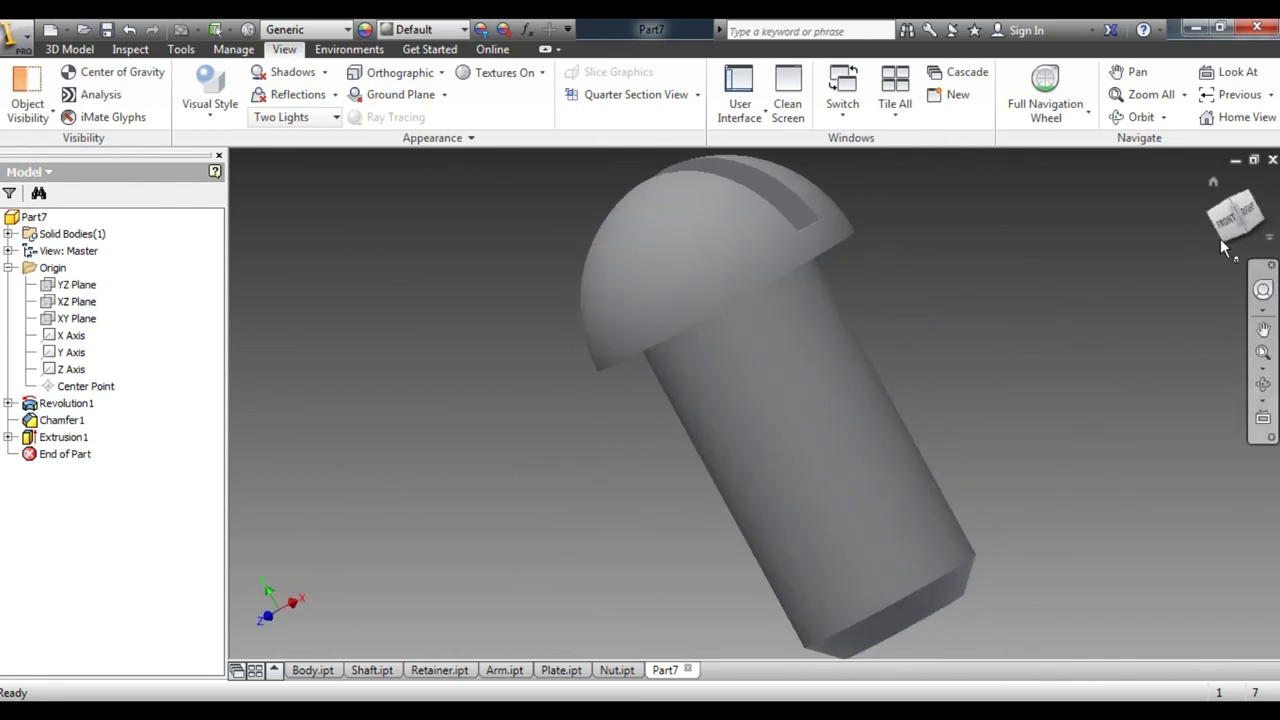
{"action": "left_click", "coordinate": [1240, 208]}
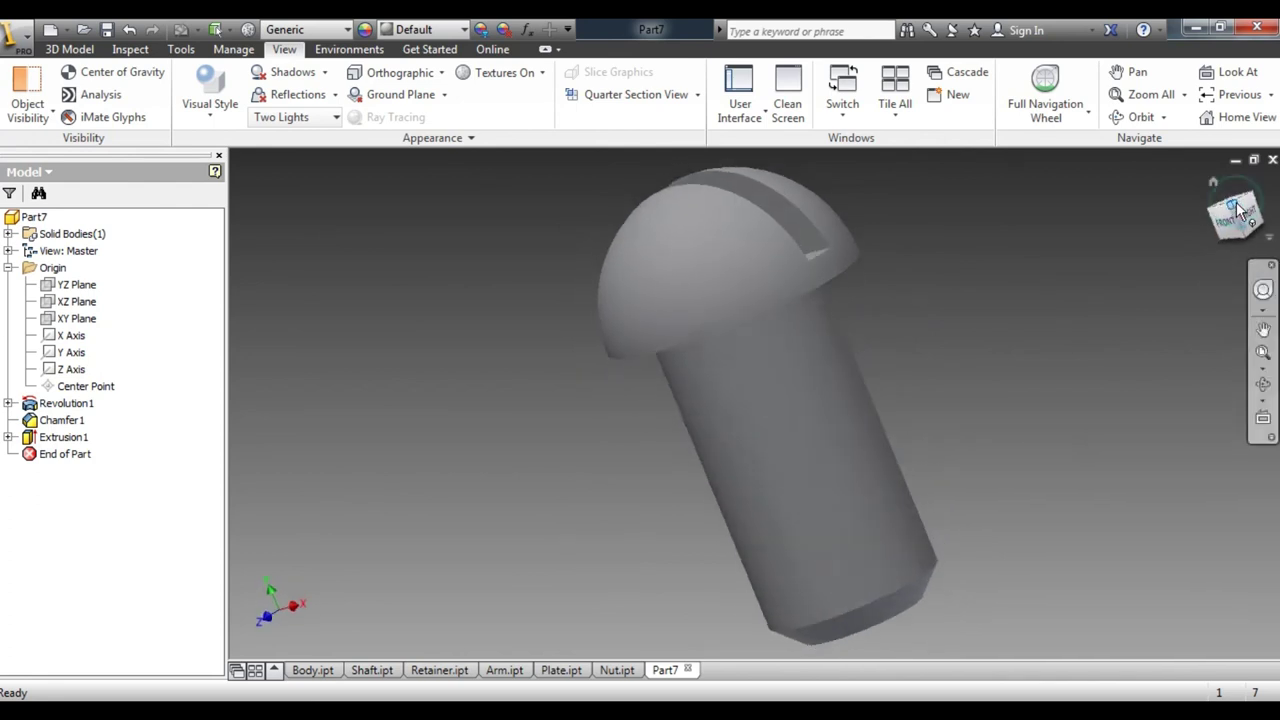
- Assign the material Steel, Mild to the screw in the part's physical iProperties and apply it
{"action": "right_click", "coordinate": [34, 217]}
{"action": "left_click", "coordinate": [83, 398]}
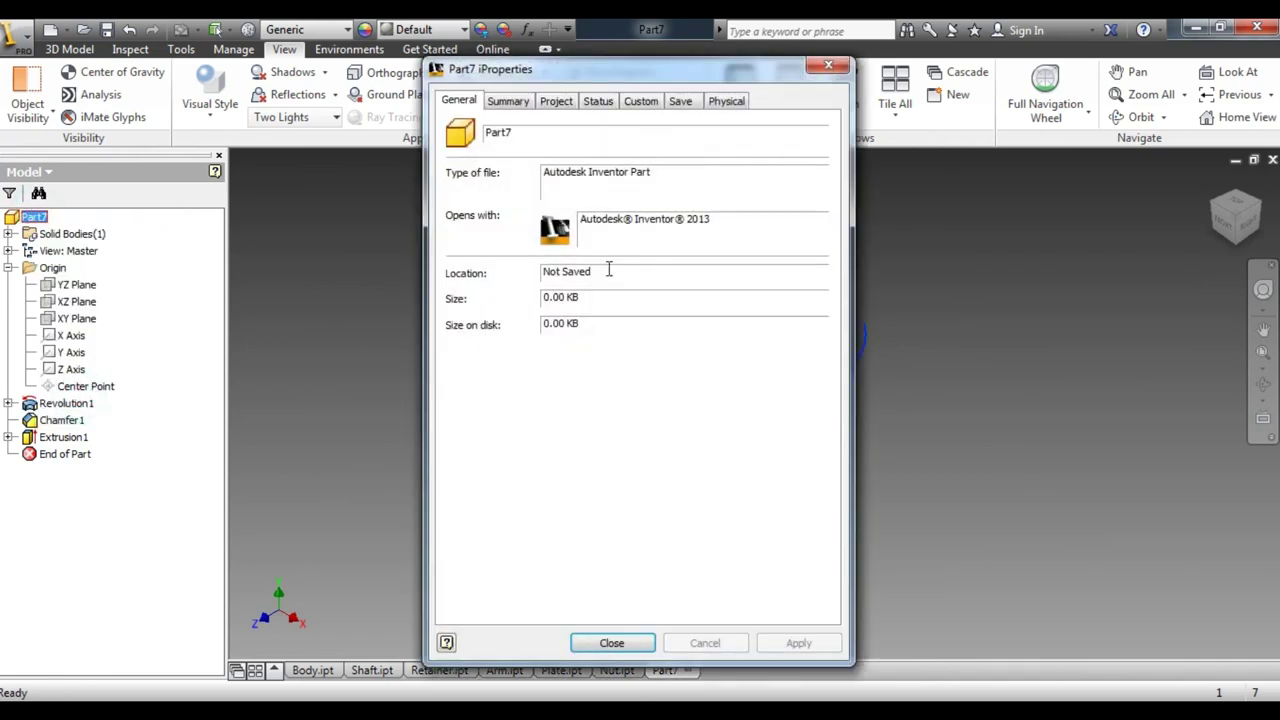
{"action": "left_click", "coordinate": [724, 102]}
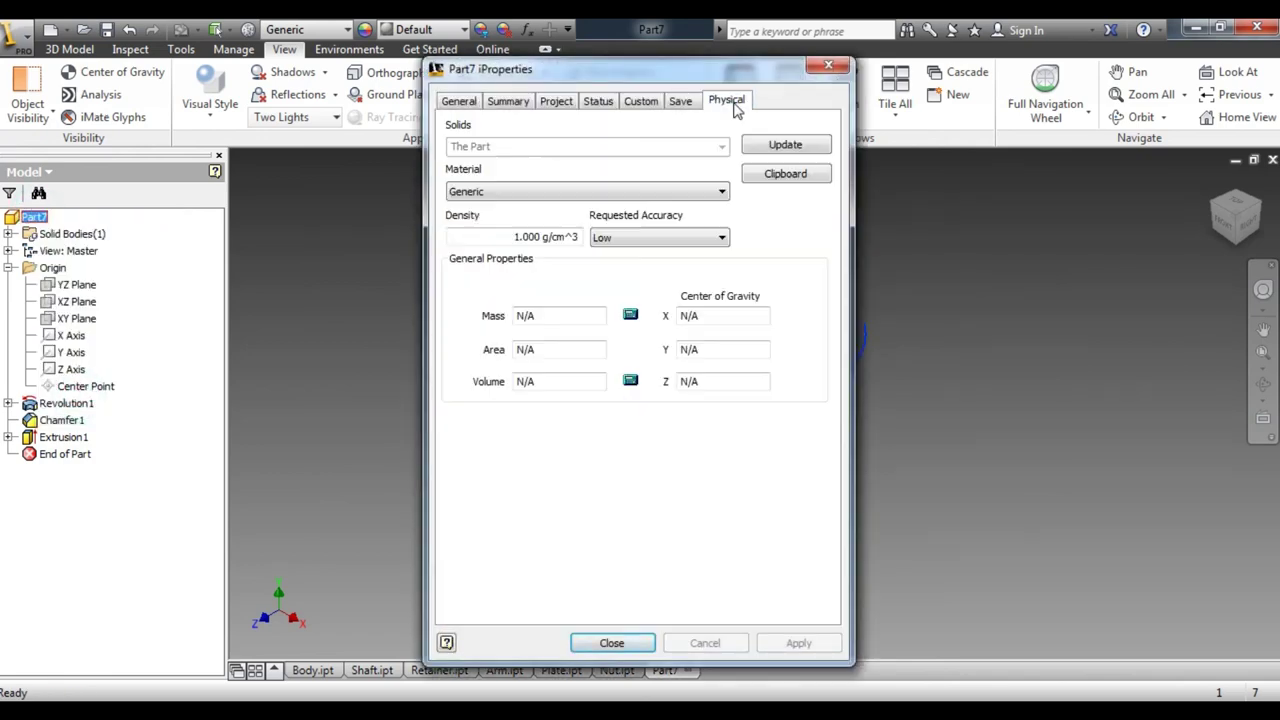
{"action": "left_click", "coordinate": [532, 191]}
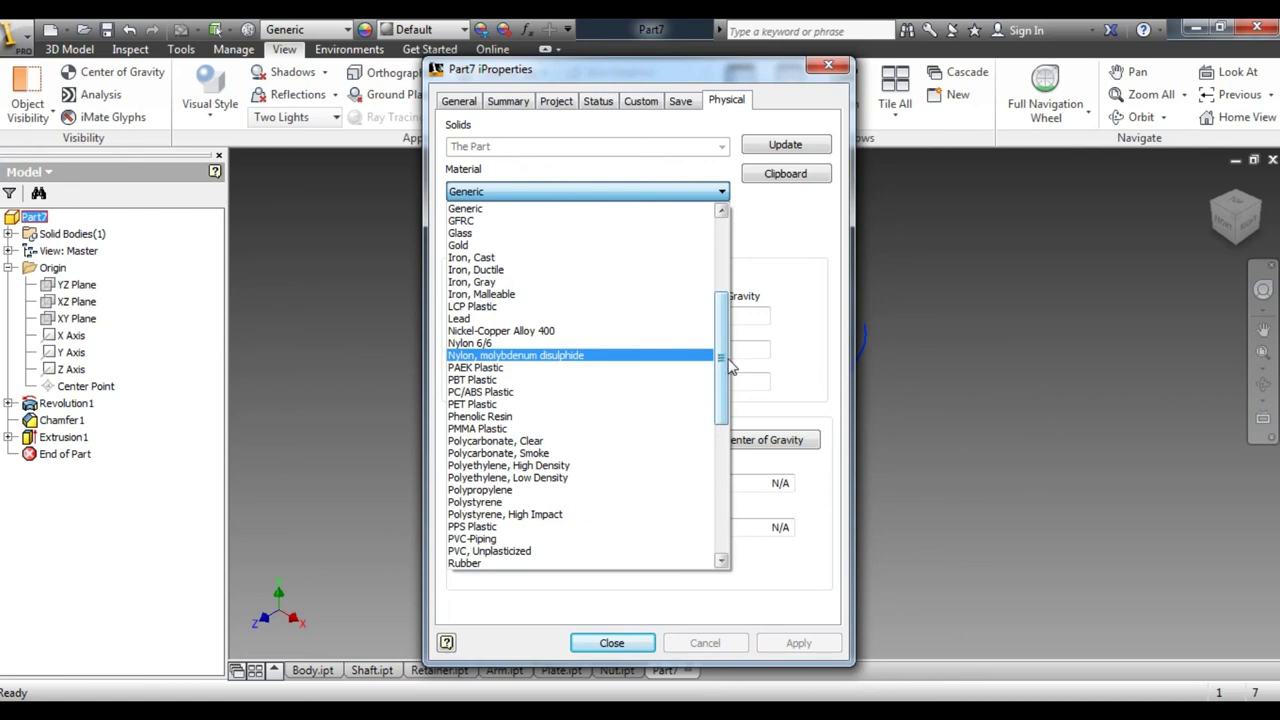
{"action": "left_click_drag", "start_coordinate": [728, 367], "coordinate": [728, 497]}
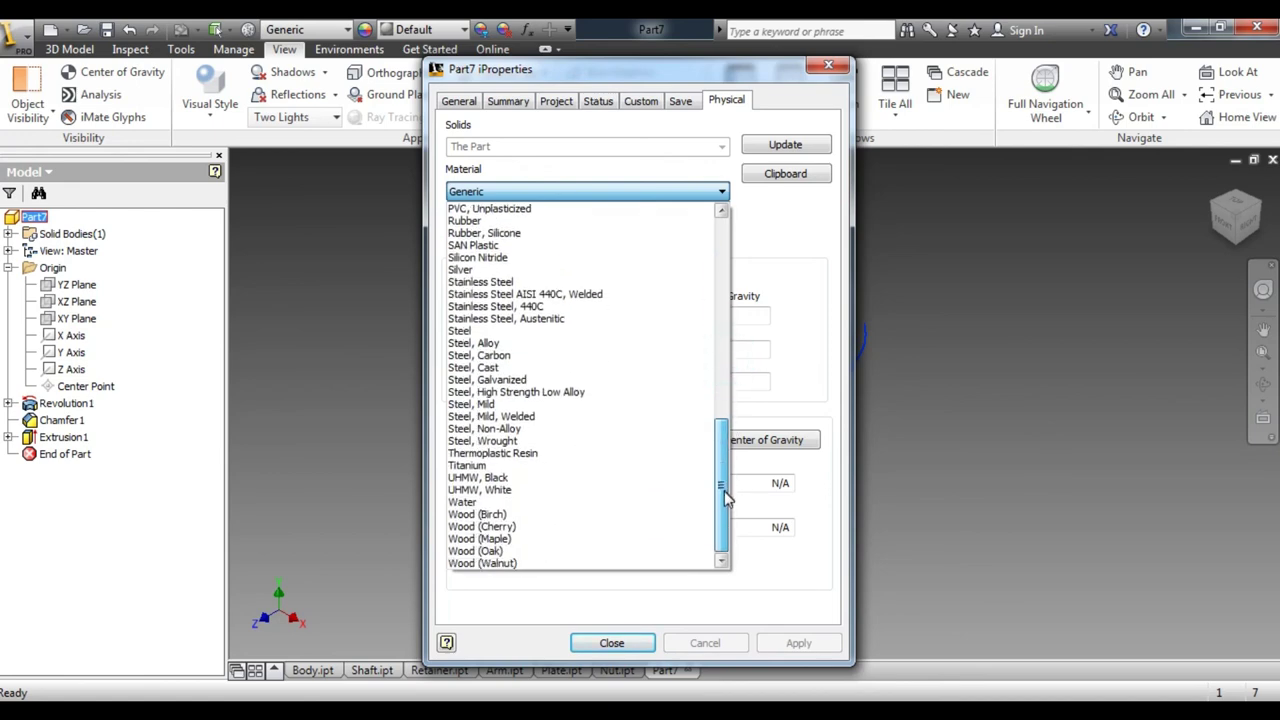
{"action": "left_click", "coordinate": [520, 404]}
{"action": "left_click", "coordinate": [800, 644]}
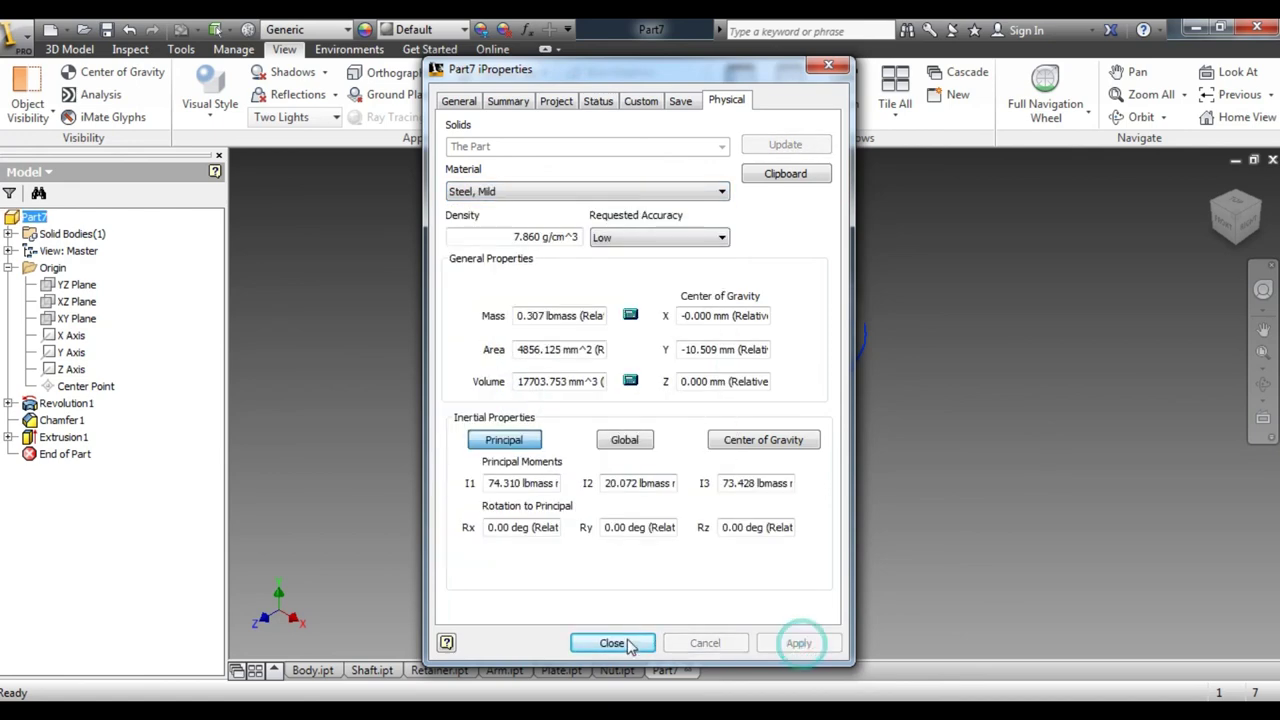
{"action": "left_click", "coordinate": [615, 643]}
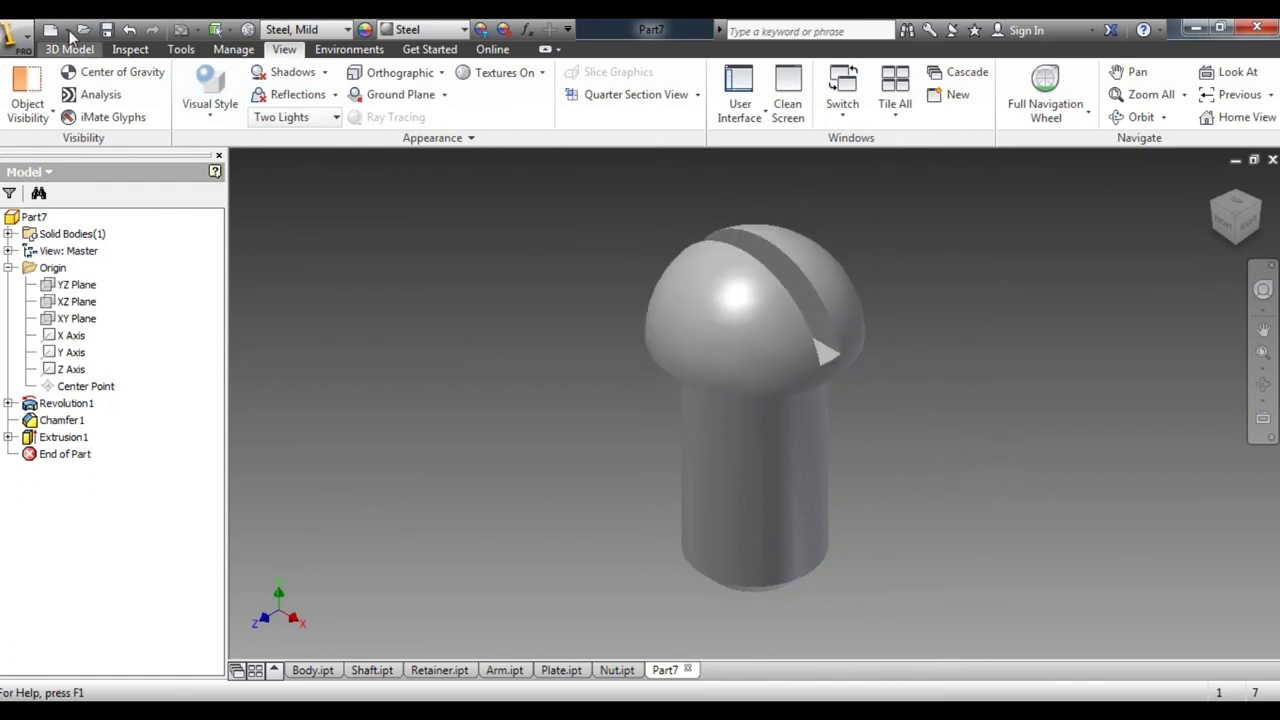
- Save the part as Screw in the Butterfly Valve folder as an Autodesk Inventor part file
{"action": "left_click", "coordinate": [107, 29]}
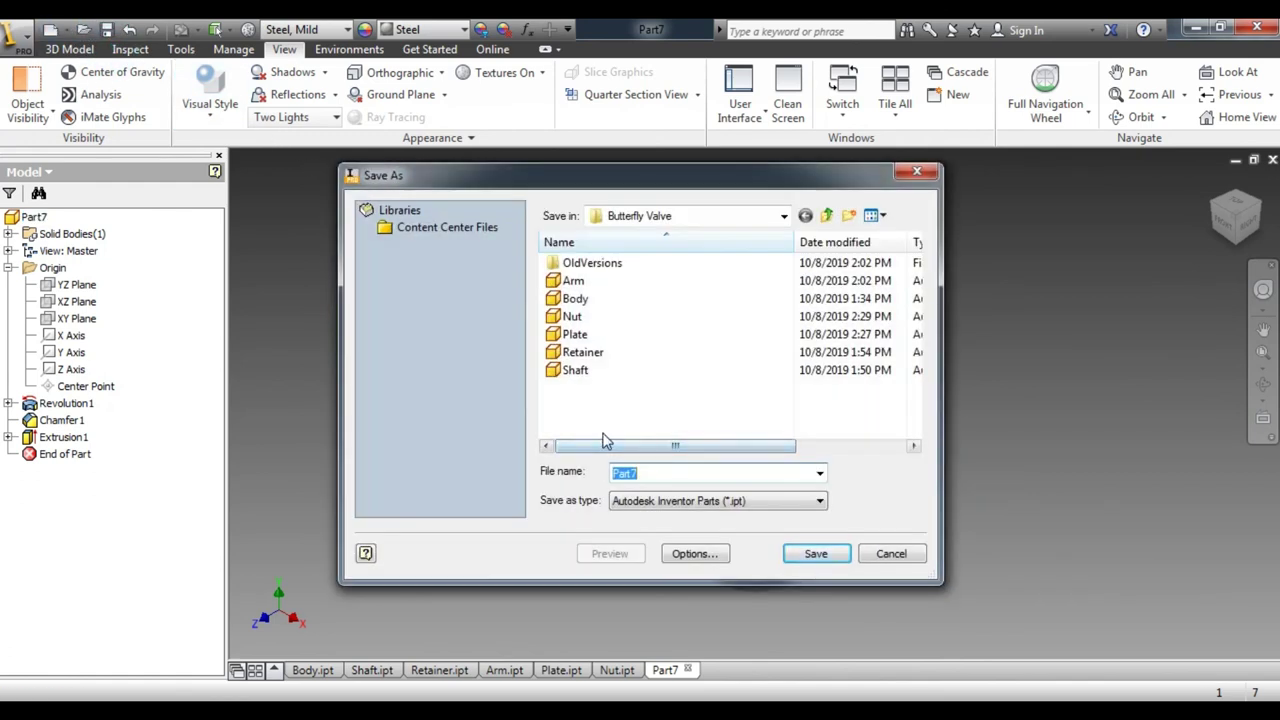
{"action": "type", "text": "Screw"}
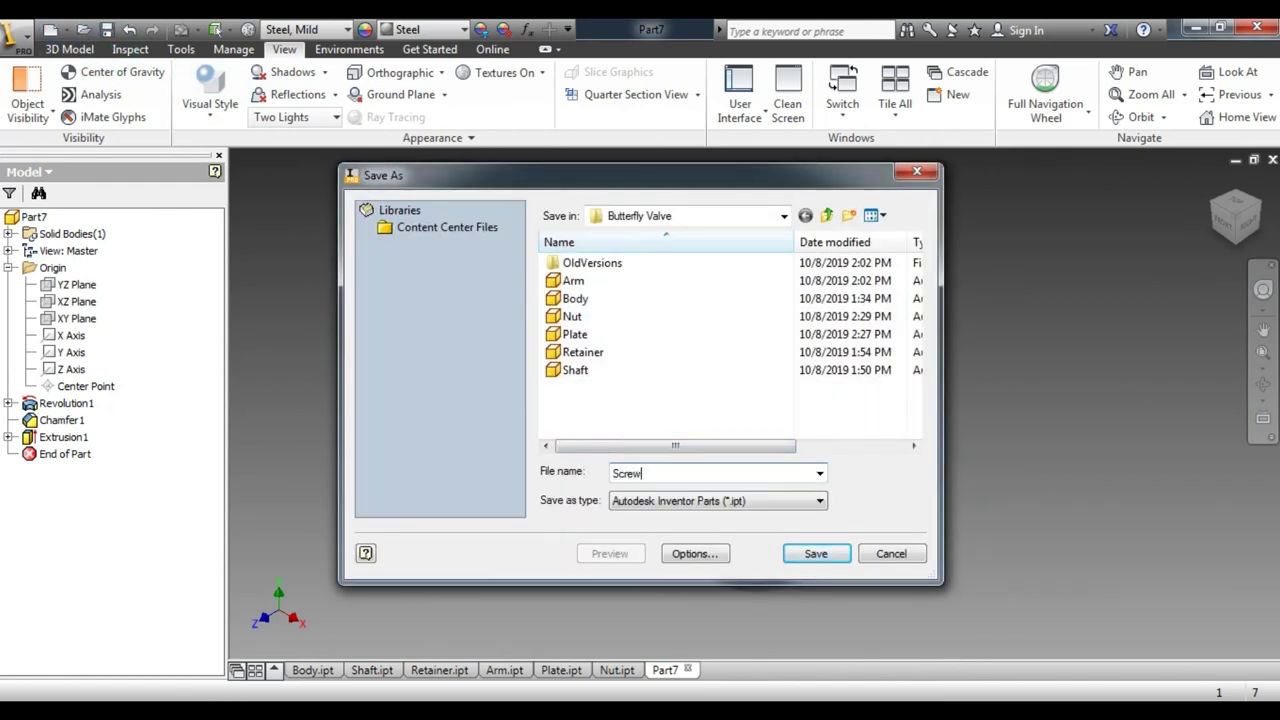
{"action": "left_click", "coordinate": [812, 555]}
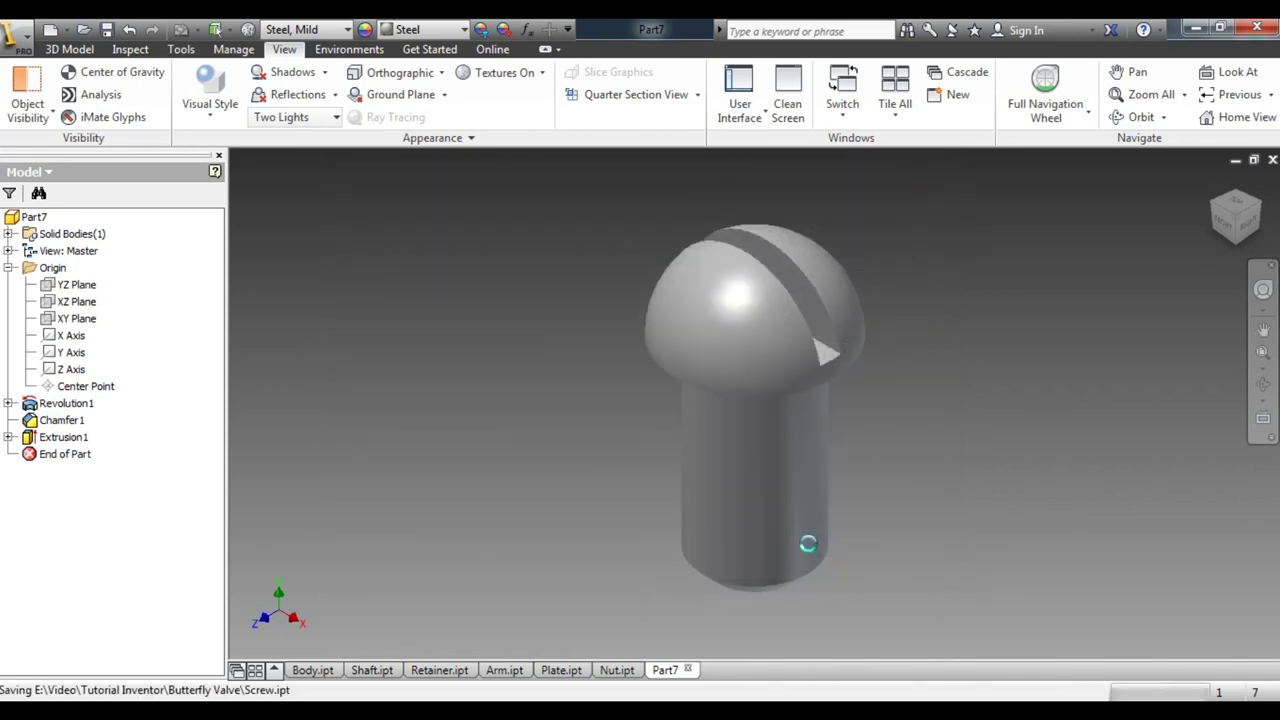